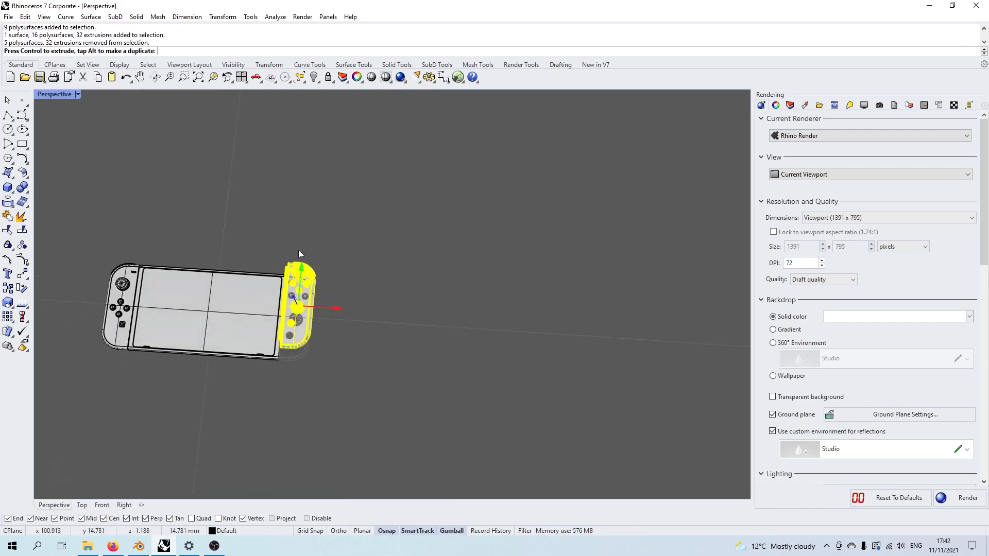
- Move the right controller away from the console body and rotate it to an angle beside the screen
drag(298, 249, 299, 233)
drag(341, 280, 370, 281)
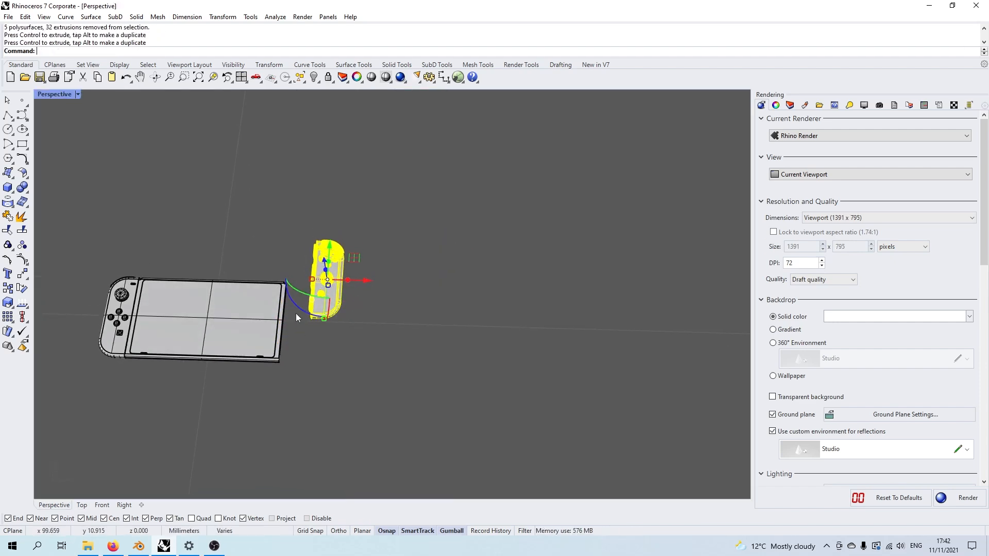
drag(298, 309, 286, 292)
drag(367, 298, 376, 304)
drag(352, 249, 349, 254)
click(412, 320)
- Select the console with both controllers and adjust its position above the ground surface
right_drag(494, 356, 452, 364)
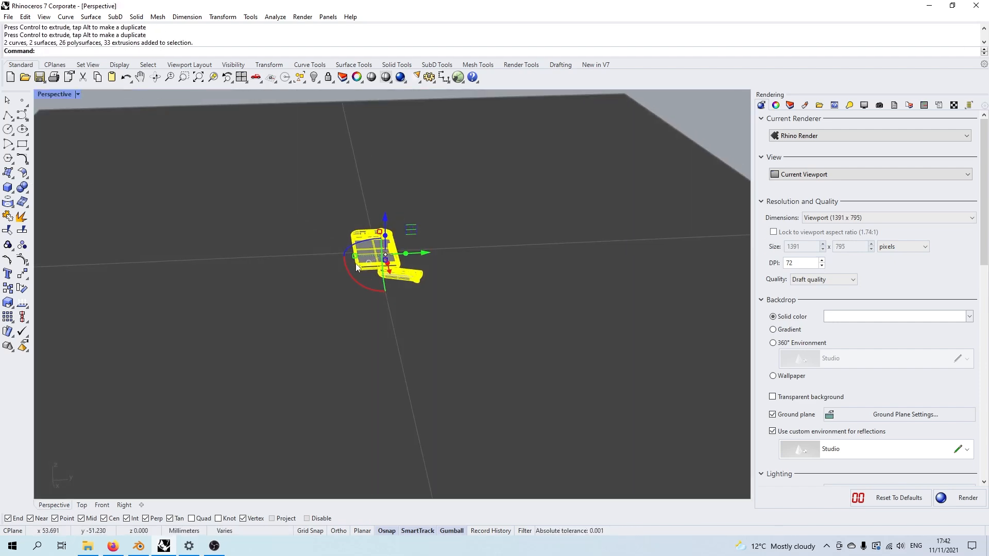
right_drag(391, 268, 412, 309)
drag(417, 312, 420, 315)
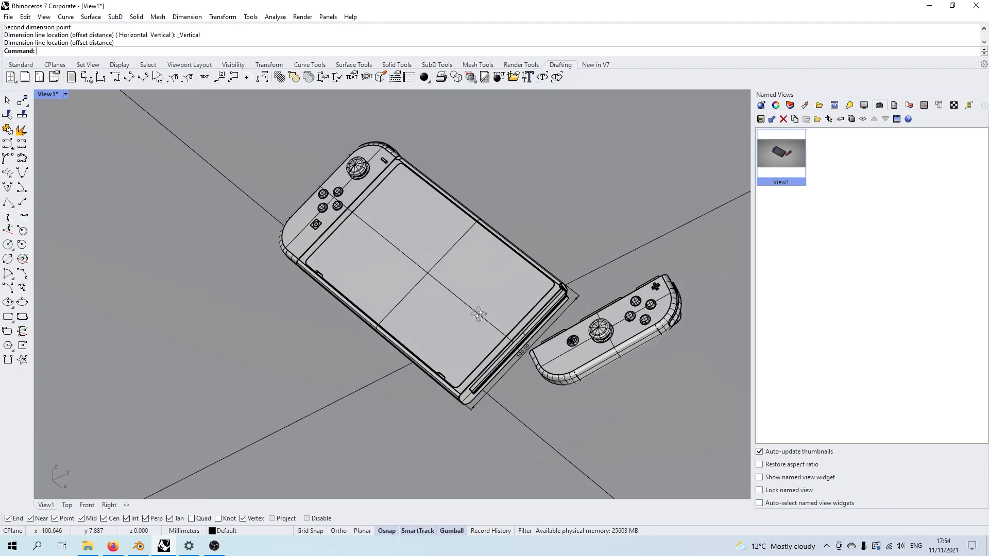
- Add a horizontal dimension along the long edge of the console body, between its two end corners
right_drag(478, 313, 476, 307)
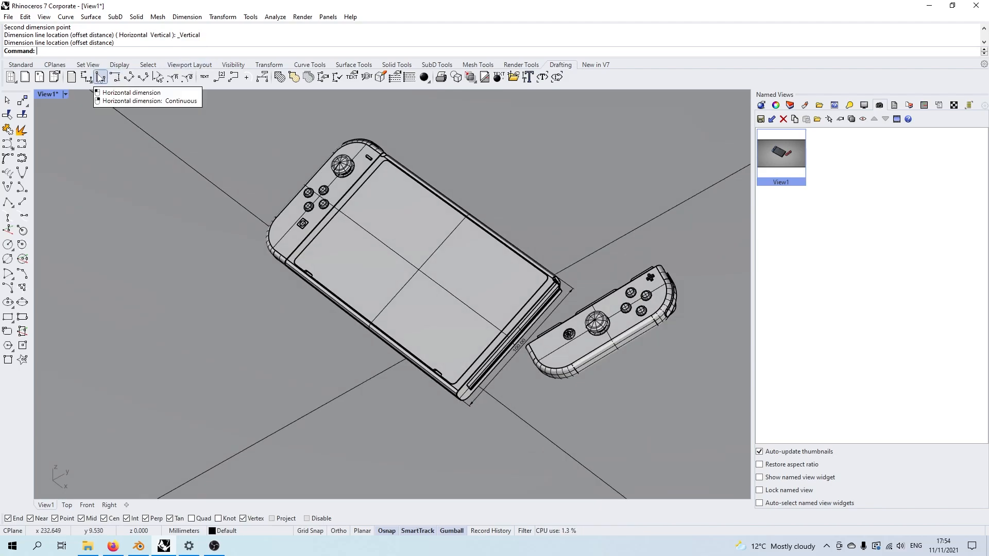
click(99, 77)
scroll(515, 319, up, 5)
click(390, 333)
right_drag(547, 238, 485, 331)
scroll(485, 331, up, 10)
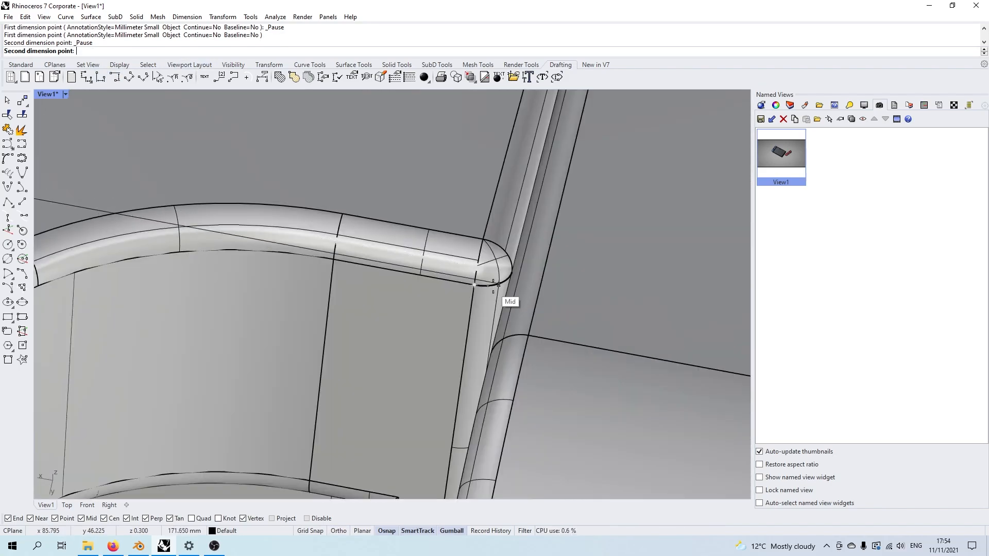
click(489, 280)
scroll(490, 281, down, 10)
right_drag(354, 331, 515, 206)
click(515, 204)
scroll(434, 250, up, 3)
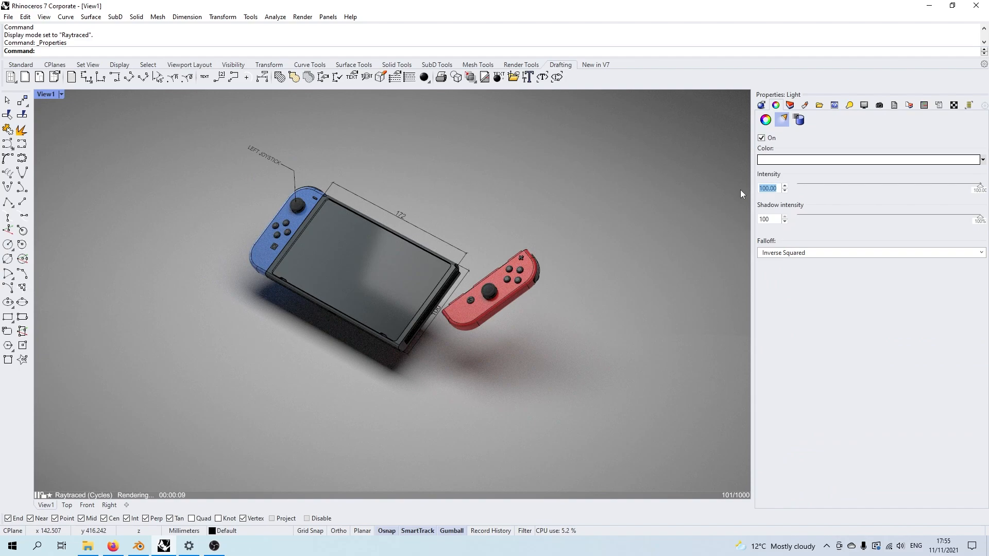
- Set the light's intensity to 150 and change its color to a warm, pale orange tint
text(150)
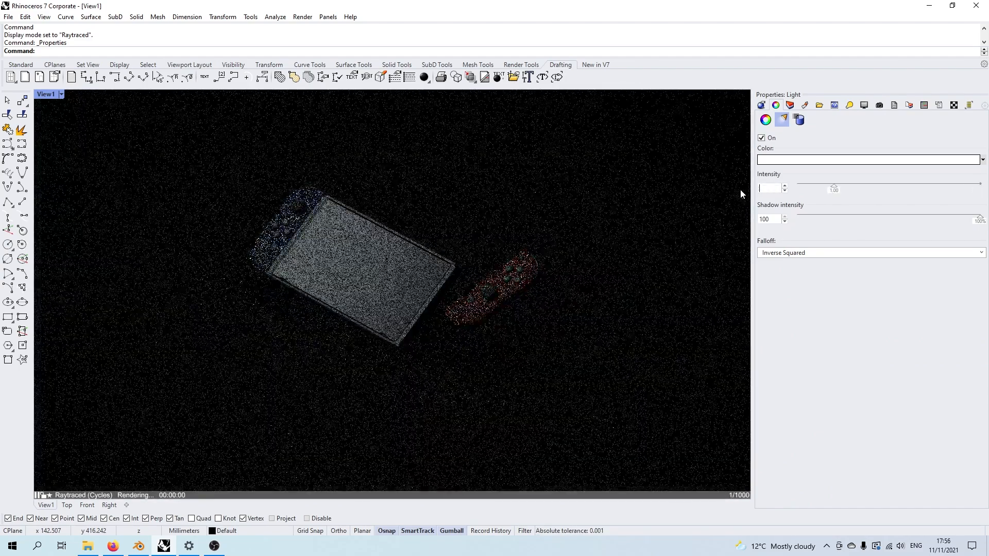
key(Return)
click(870, 160)
click(914, 210)
click(842, 277)
click(872, 362)
click(871, 159)
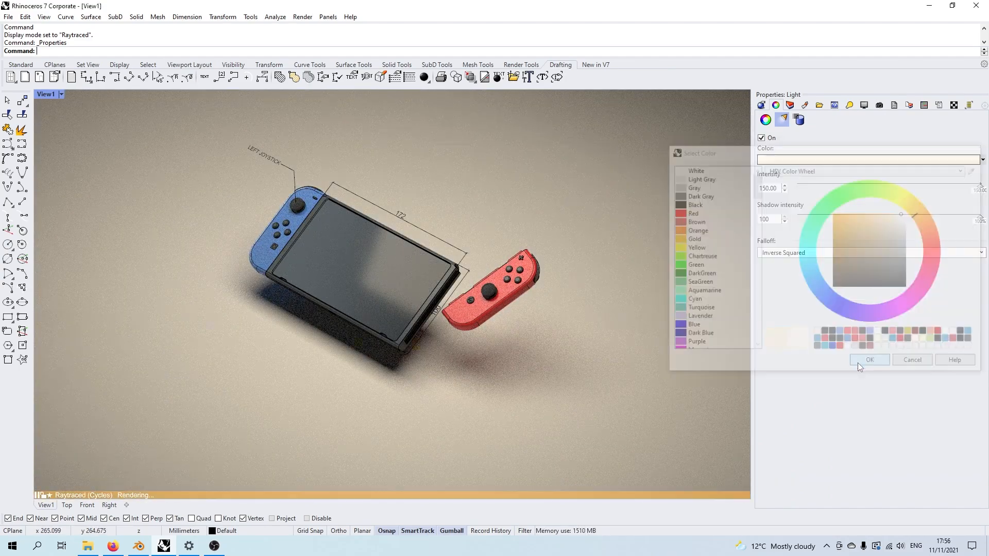
click(857, 362)
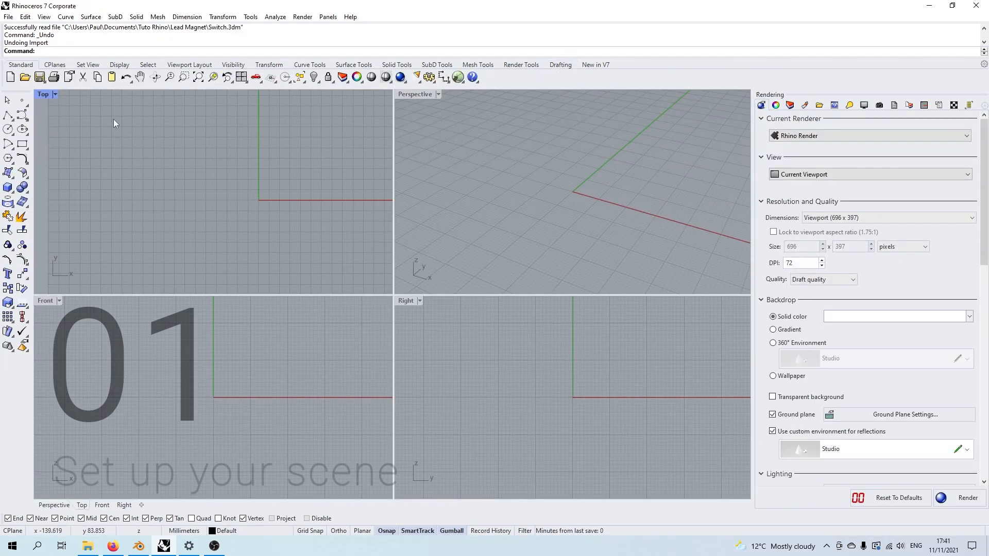
- Start a new document from a template without saving the changes to the untitled one
click(8, 17)
click(19, 28)
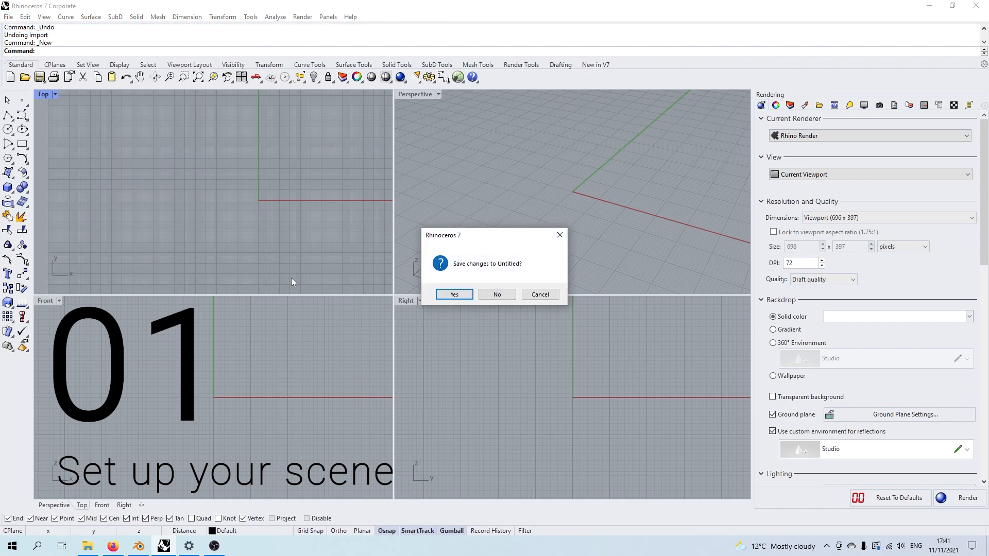
click(496, 294)
click(629, 402)
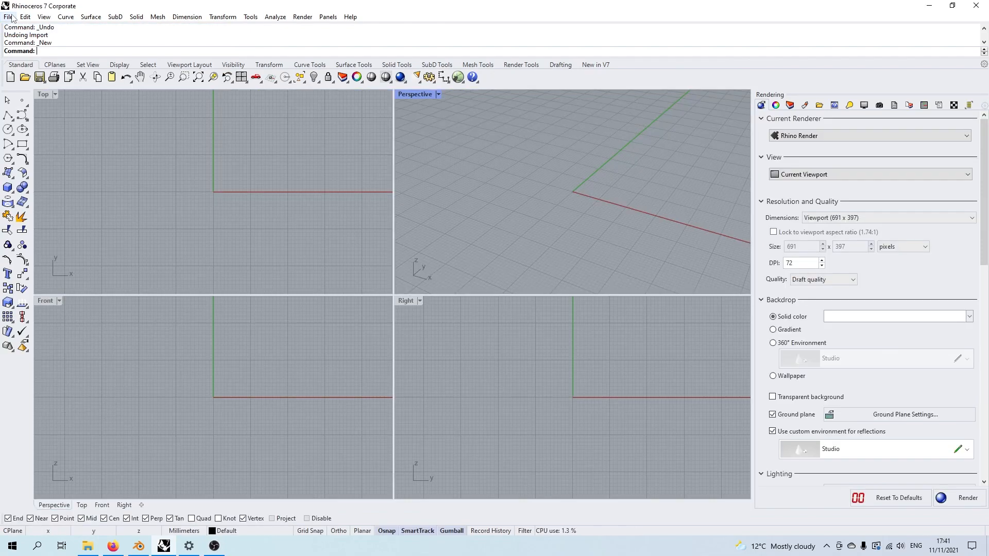
- Import the console model file Switch.3dm into the new document
click(8, 17)
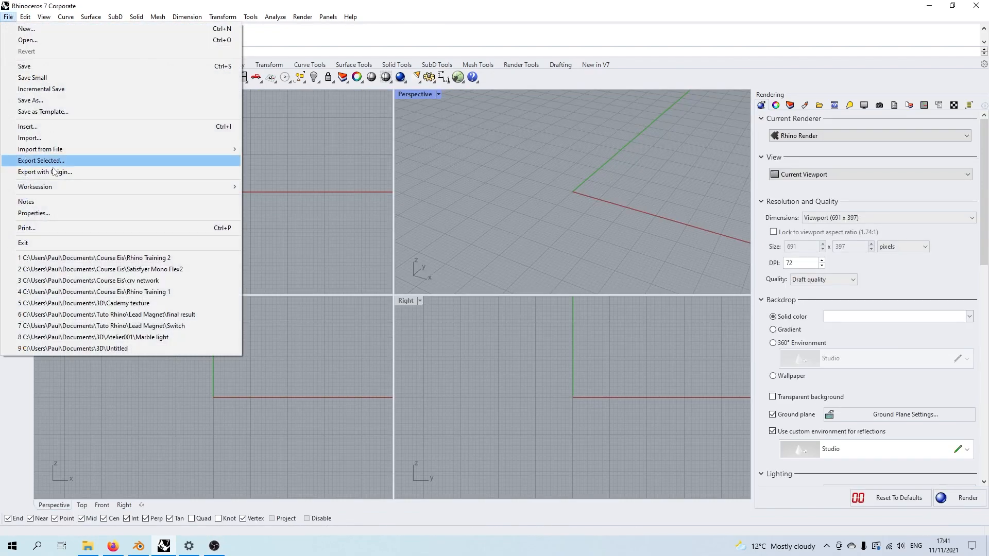
click(90, 139)
click(405, 216)
click(613, 380)
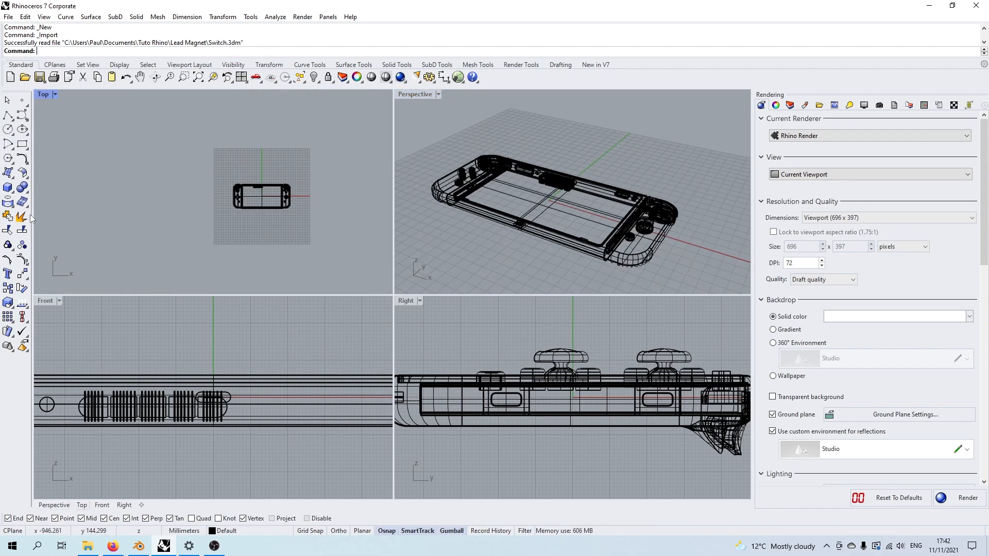
- Create a large rectangular ground surface from four corner points around the console in the Top view
click(14, 177)
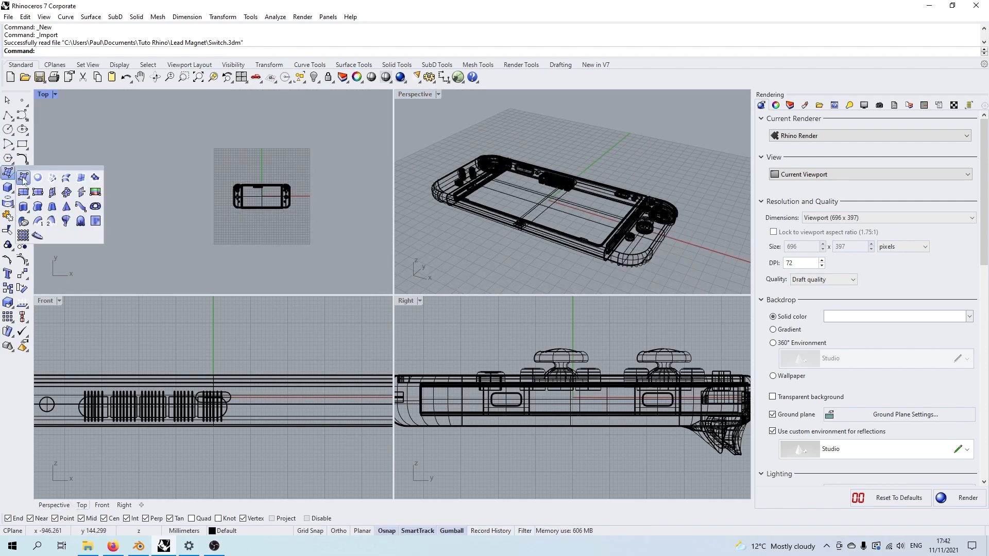
click(23, 178)
scroll(155, 196, down, 5)
click(133, 240)
click(277, 240)
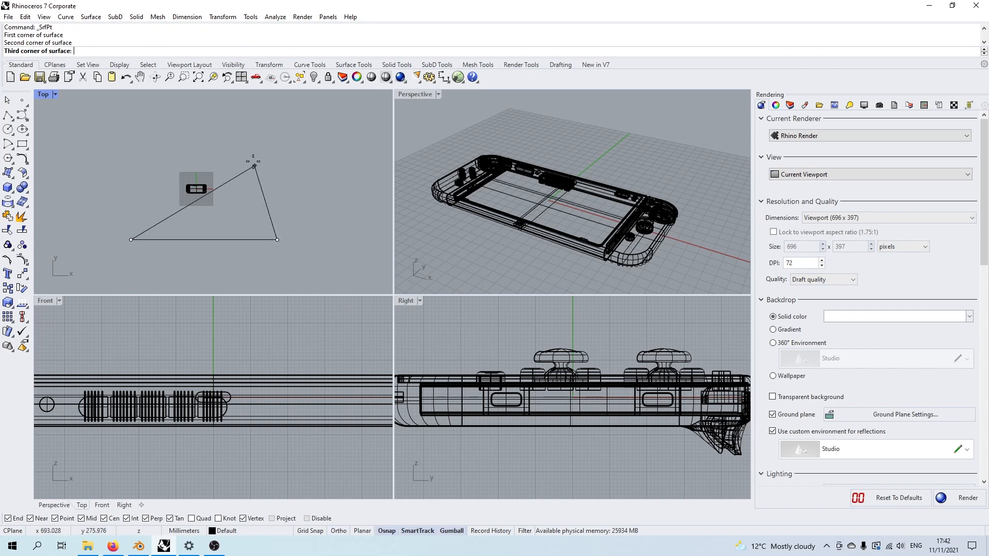
click(275, 128)
click(130, 128)
- Center and enlarge the ground surface around the console, and lock it
drag(230, 172, 227, 171)
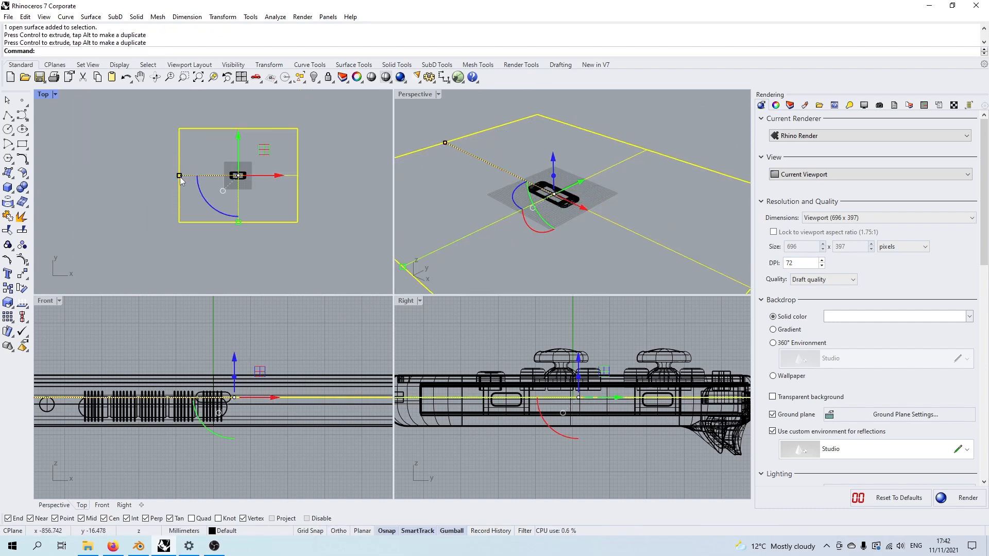
drag(180, 177, 141, 176)
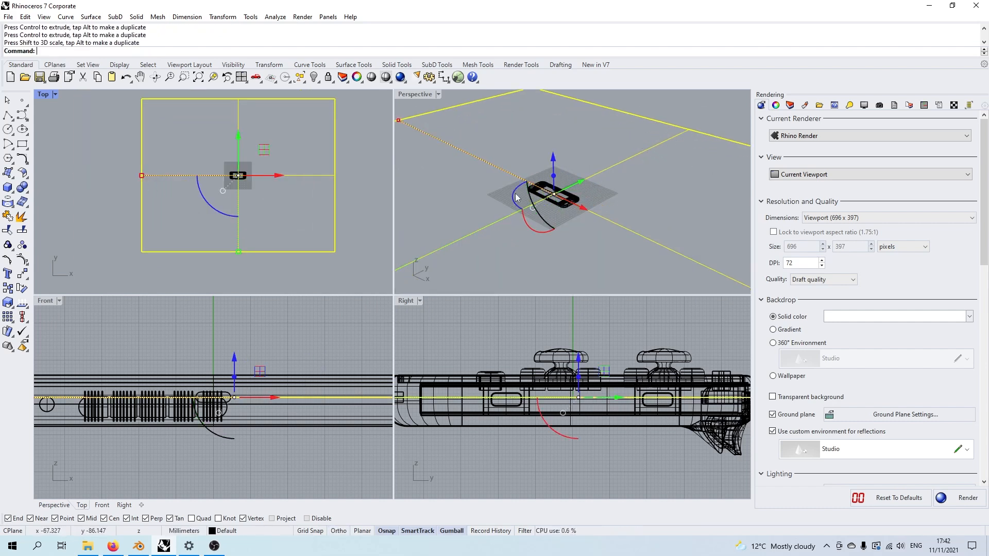
middle_click(641, 154)
click(626, 147)
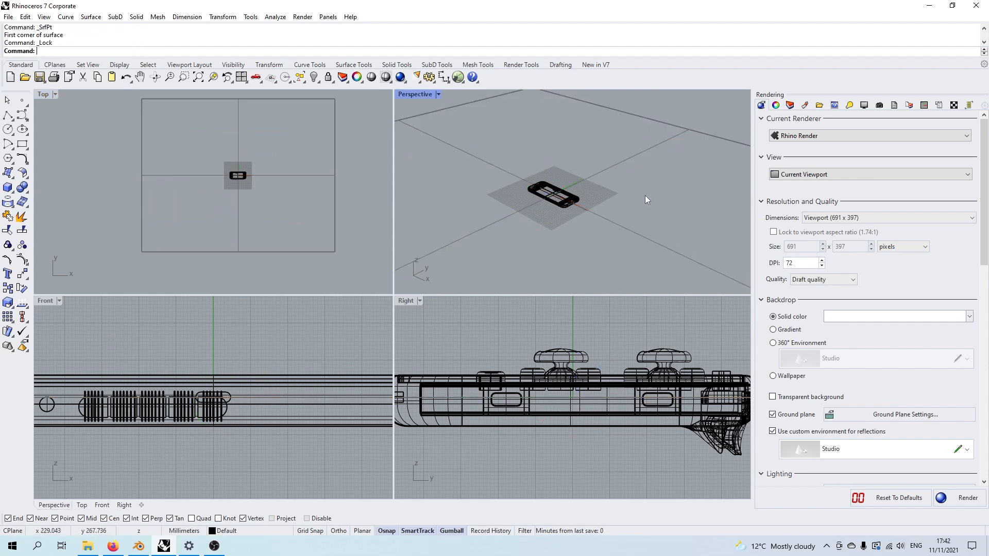
- Maximize the Perspective viewport and set its display mode to Shaded
double_click(414, 94)
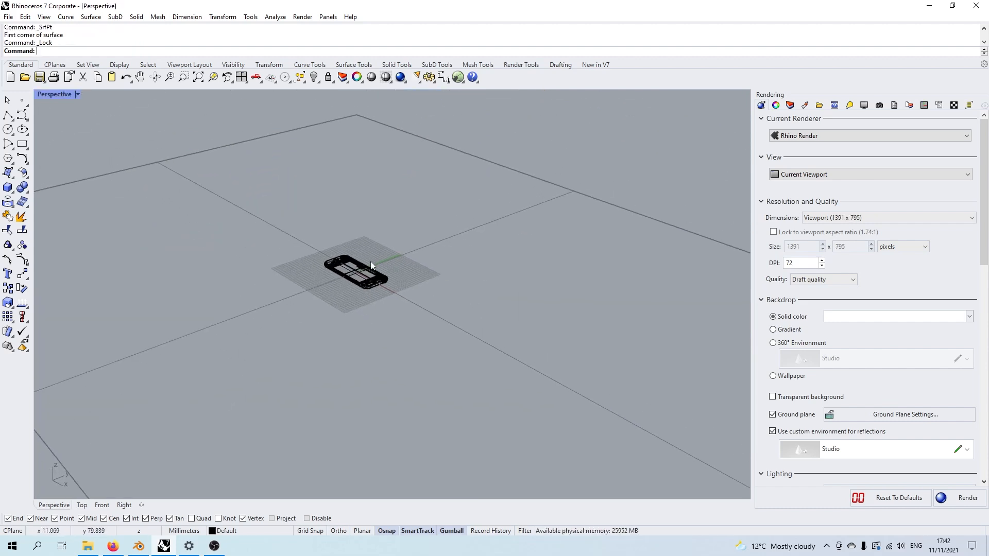
drag(289, 221, 448, 326)
scroll(350, 270, up, 9)
right_drag(372, 311, 449, 366)
click(76, 95)
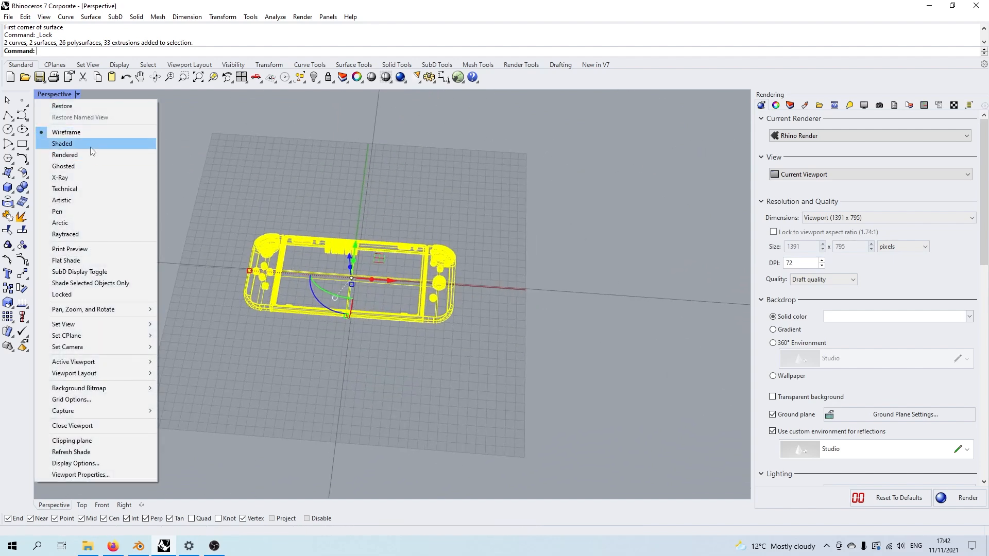
click(90, 147)
click(360, 200)
- Select all parts of the right controller and move it up and outward, detached from the console body
mouse_move(360, 200)
right_down()
mouse_move(339, 218)
mouse_move(371, 197)
right_up()
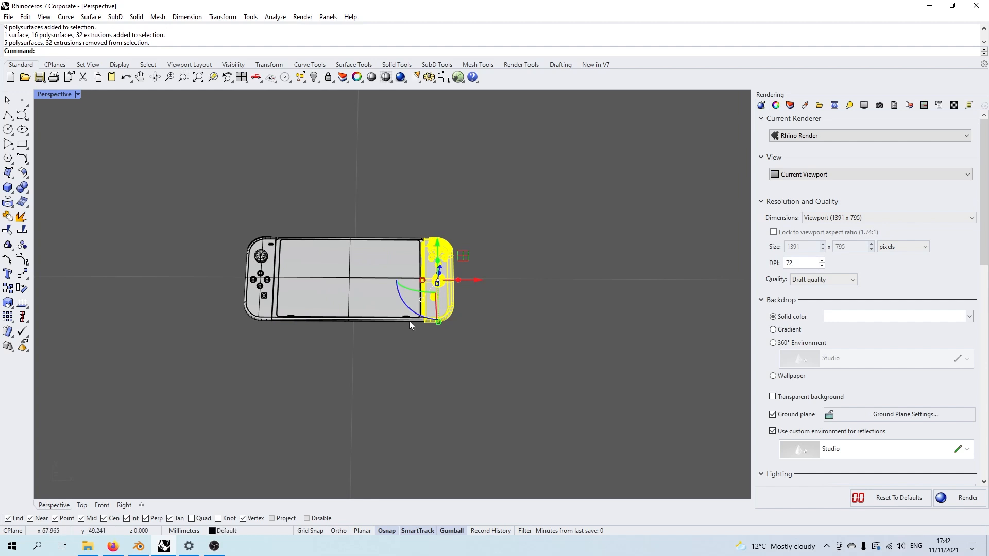
shift+right_drag(410, 324, 266, 370)
right_drag(314, 320, 298, 322)
drag(301, 282, 297, 236)
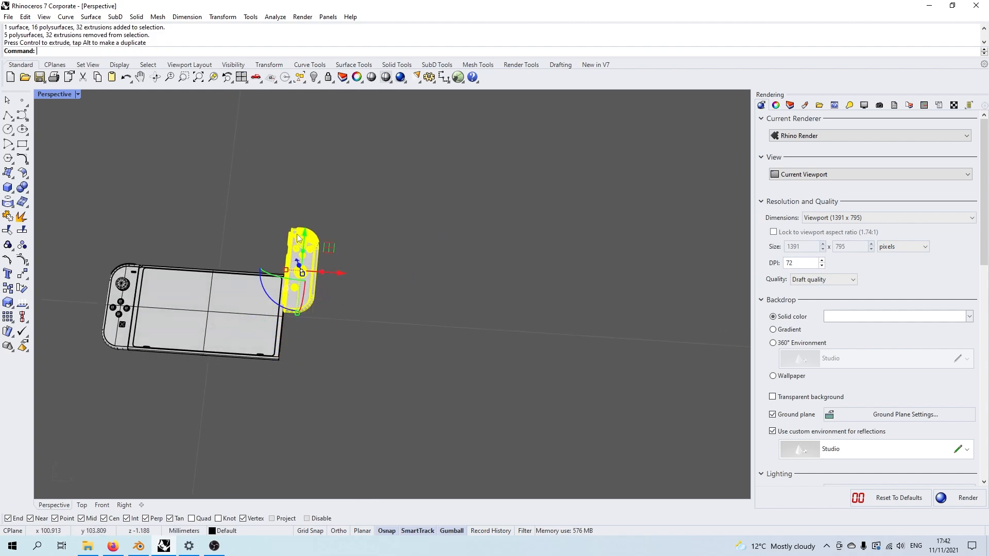
drag(338, 278, 363, 330)
right_drag(363, 330, 305, 329)
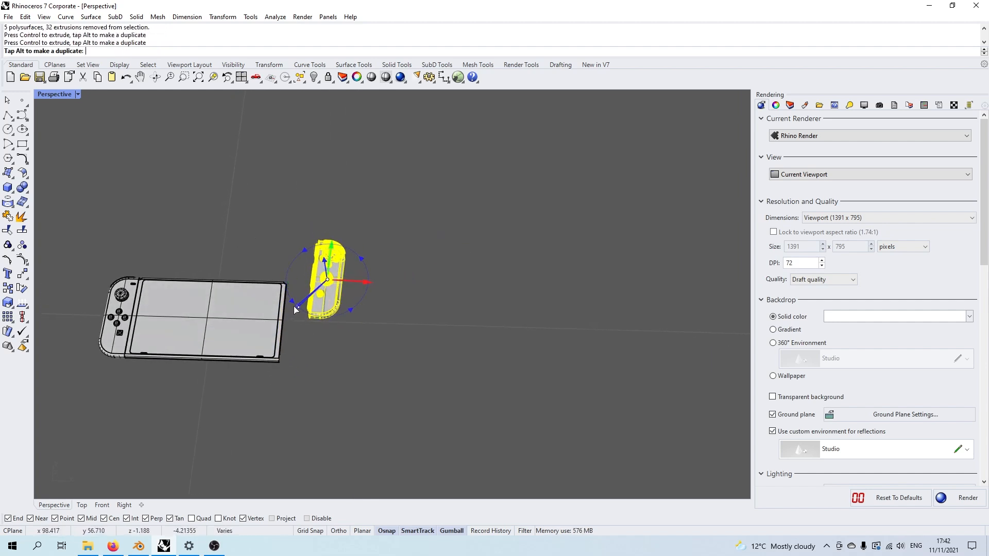
- Rotate the right controller in the ground plane and fine-tune its position beside the console body
drag(294, 307, 286, 296)
right_drag(315, 320, 328, 310)
drag(364, 297, 369, 298)
drag(345, 263, 341, 274)
click(381, 279)
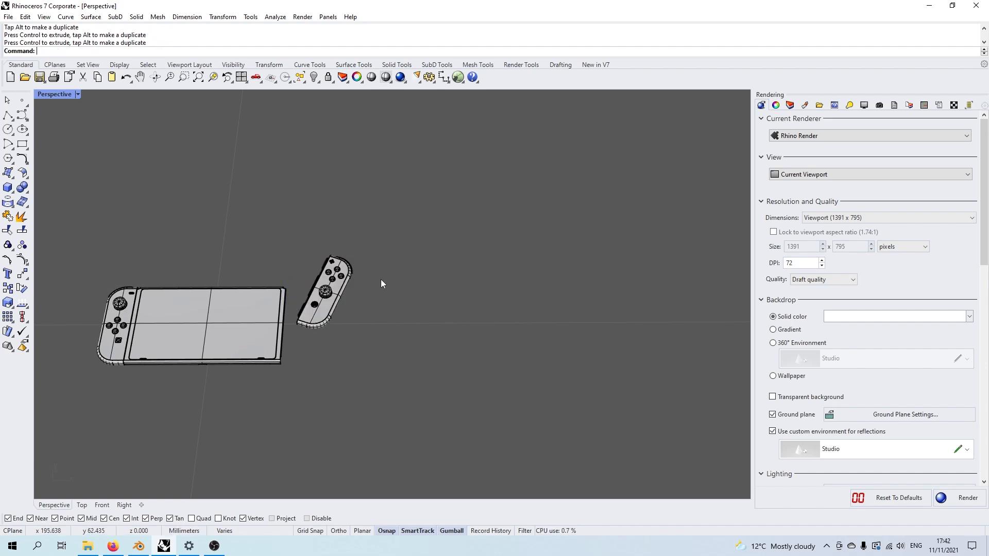
- Select the whole console with both controllers, raise it above the ground surface and tilt it
right_drag(381, 279, 451, 359)
drag(462, 362, 34, 178)
right_drag(250, 237, 401, 268)
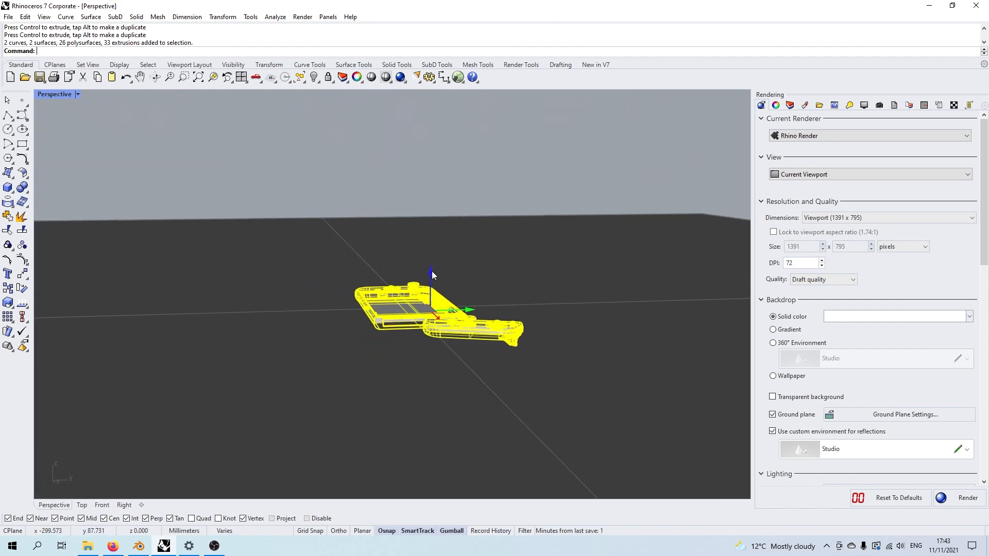
drag(433, 274, 411, 311)
mouse_move(412, 312)
right_down()
mouse_move(382, 292)
mouse_move(420, 309)
right_up()
drag(423, 313, 416, 314)
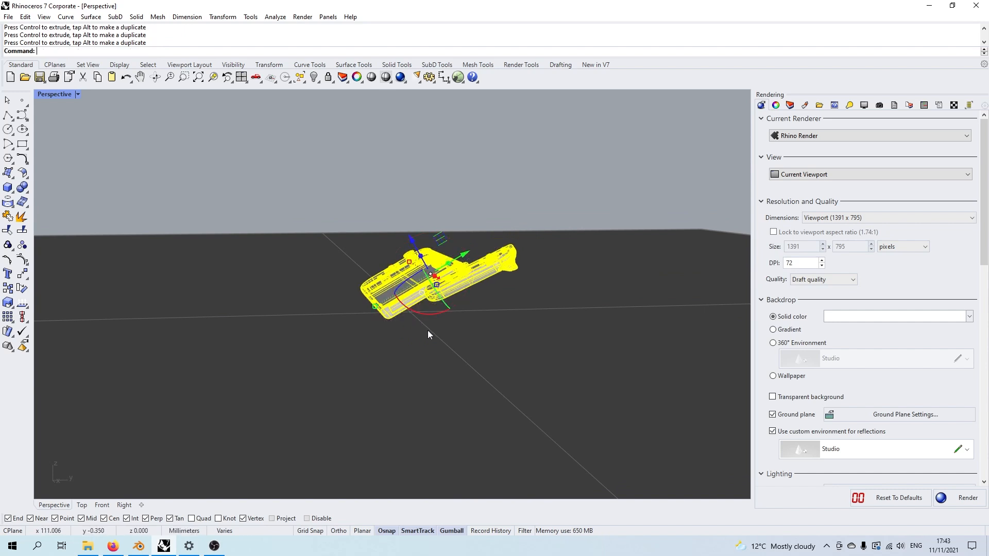
click(427, 330)
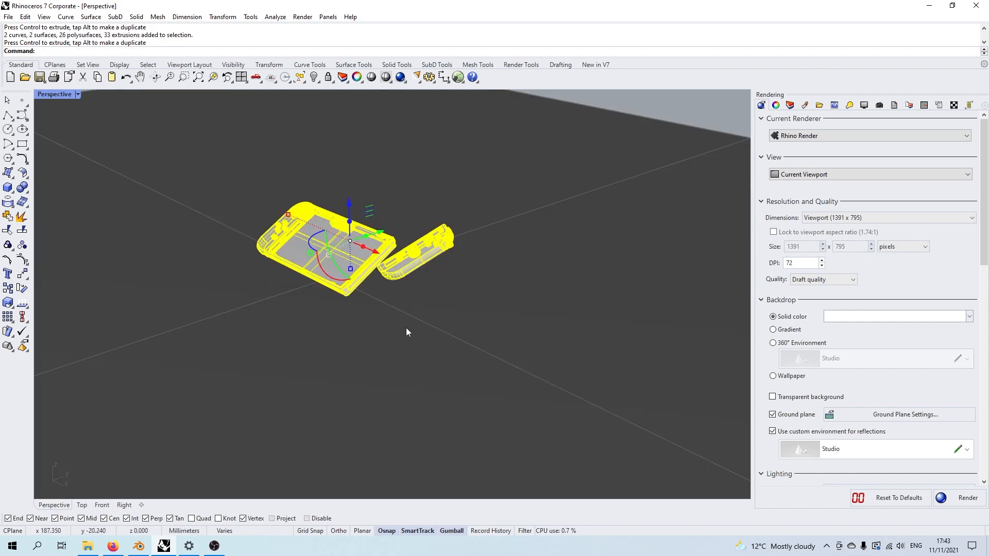
click(405, 328)
- Save the angled view of the console and detached controller as a named view called View1
right_drag(383, 303, 364, 397)
right_click(410, 356)
click(387, 337)
scroll(390, 332, up, 4)
scroll(390, 332, up, 3)
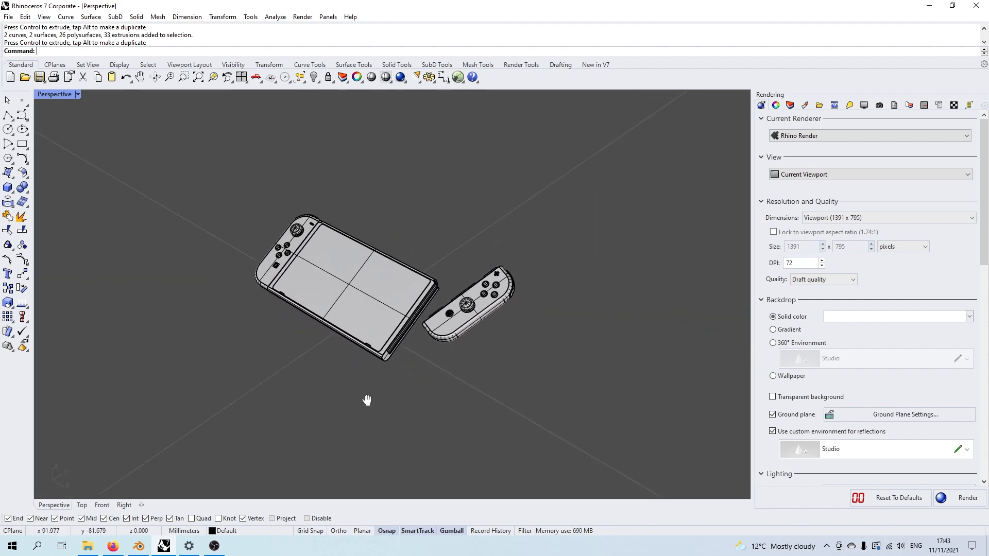
click(879, 105)
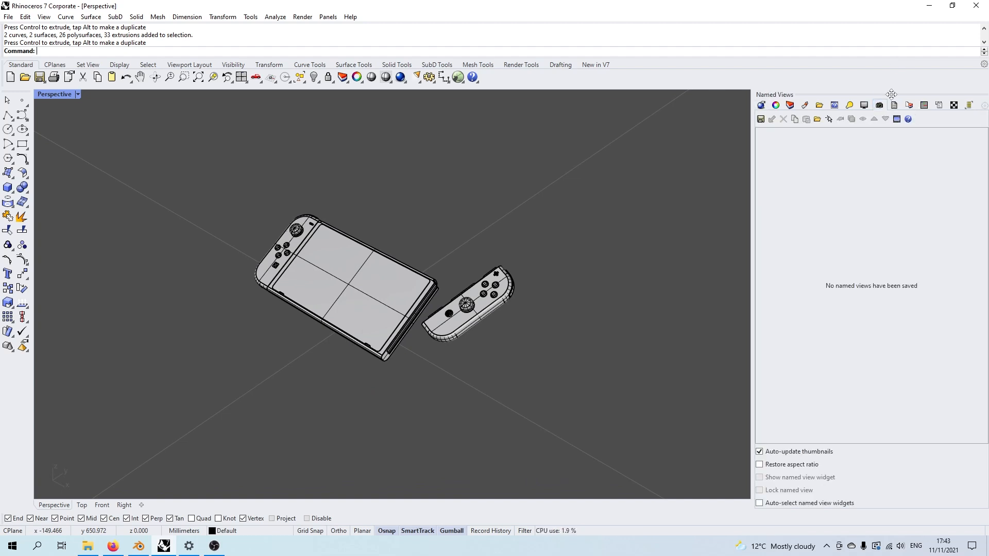
right_click(881, 106)
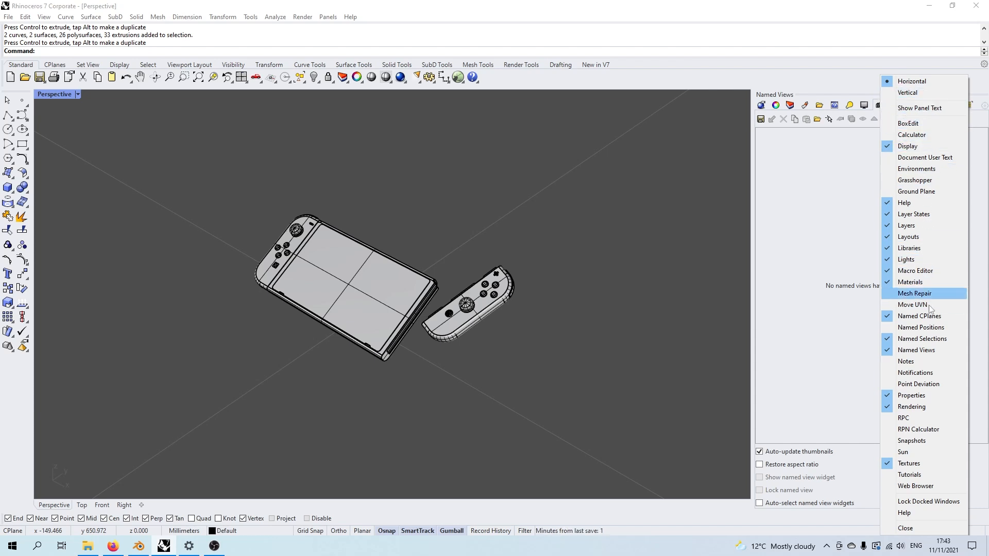
click(935, 350)
click(760, 119)
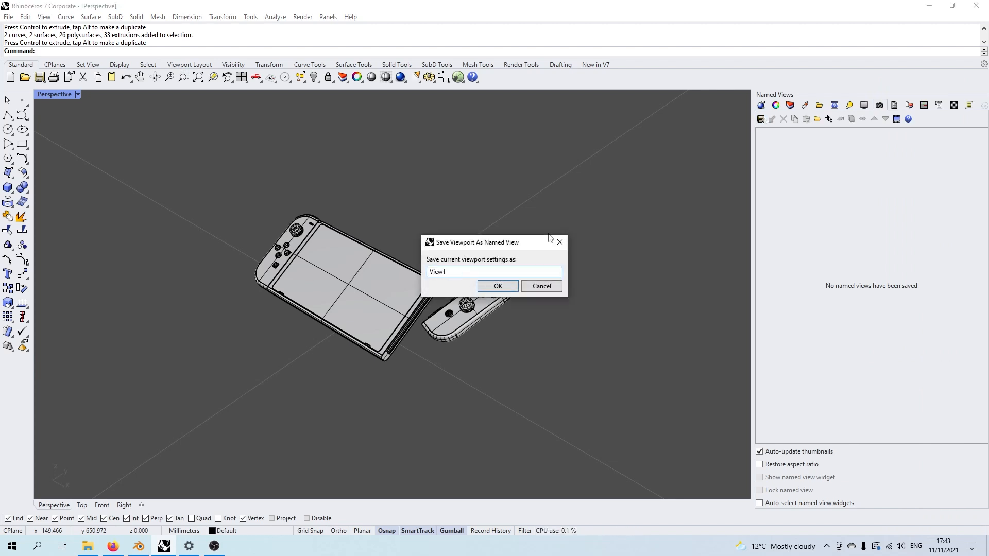
text(View1)
click(496, 287)
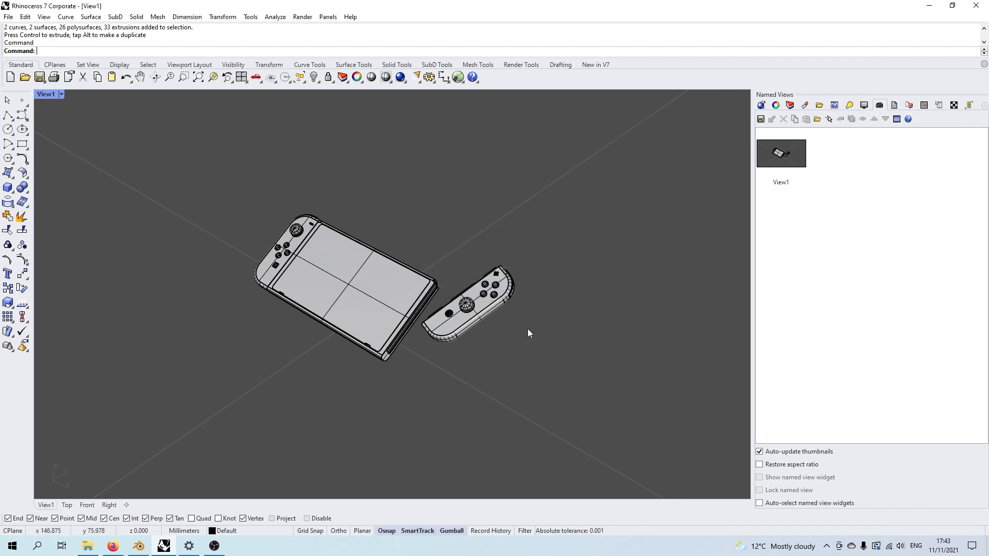
- Test the saved camera by changing the view and restoring the named view View1
scroll(417, 299, down, 12)
mouse_move(416, 300)
right_down()
mouse_move(525, 312)
mouse_move(423, 299)
right_up()
scroll(419, 290, up, 5)
double_click(798, 164)
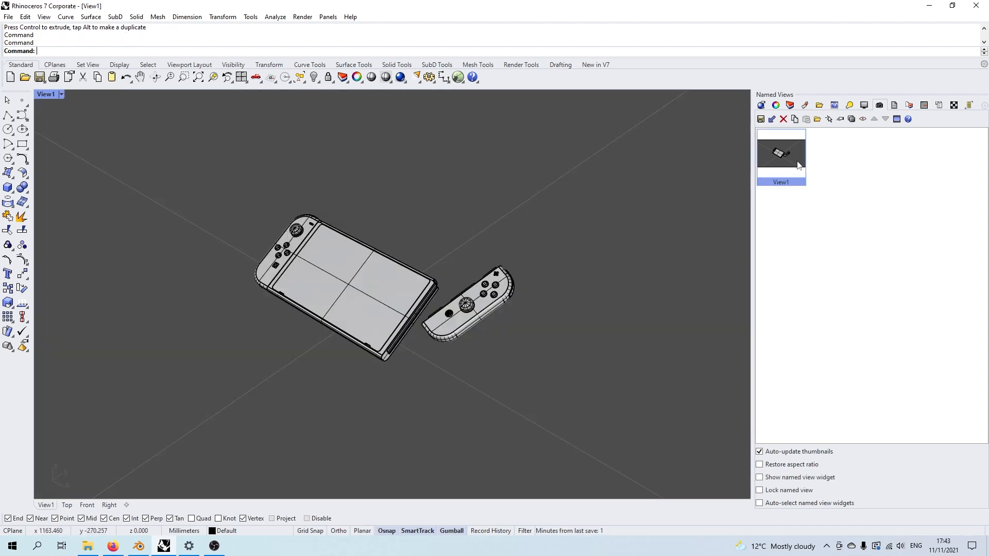
scroll(419, 326, down, 2)
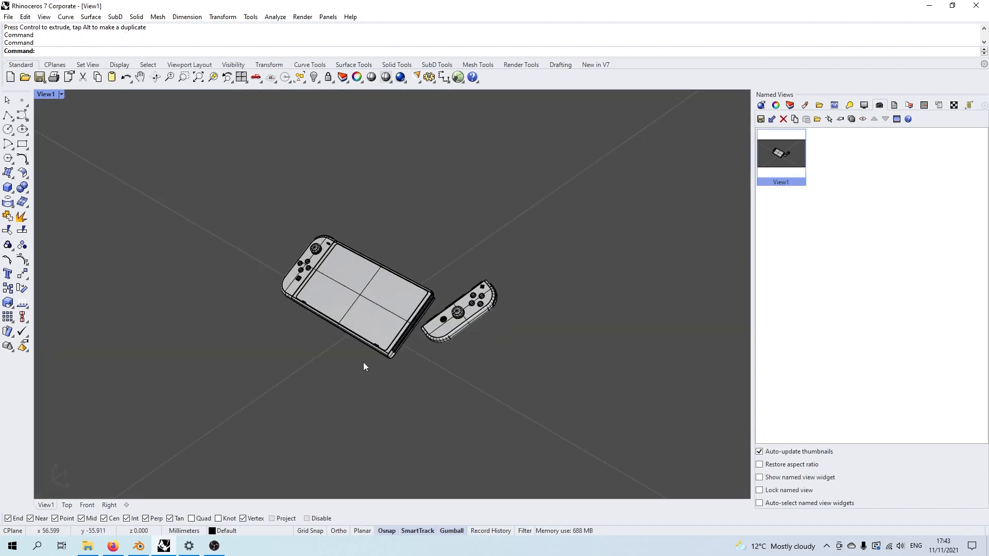
shift+right_drag(363, 362, 338, 340)
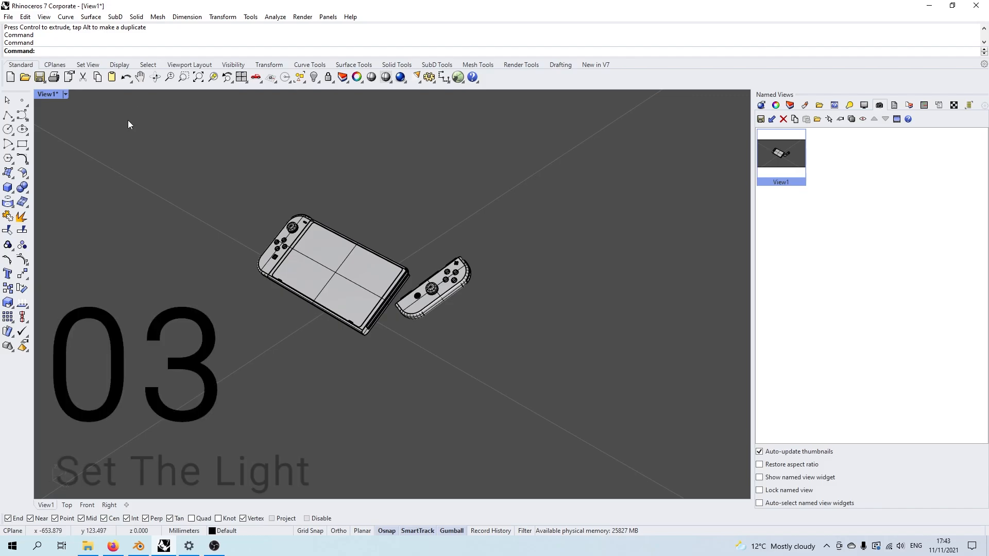
- Draw a horizontal rectangular light in the Top view that frames the console and its detached controller
double_click(46, 94)
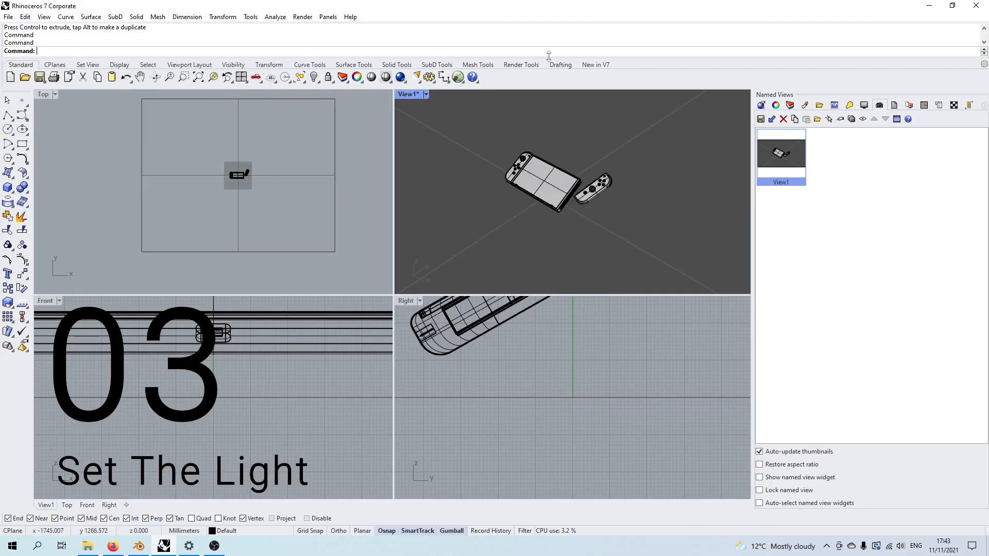
click(521, 65)
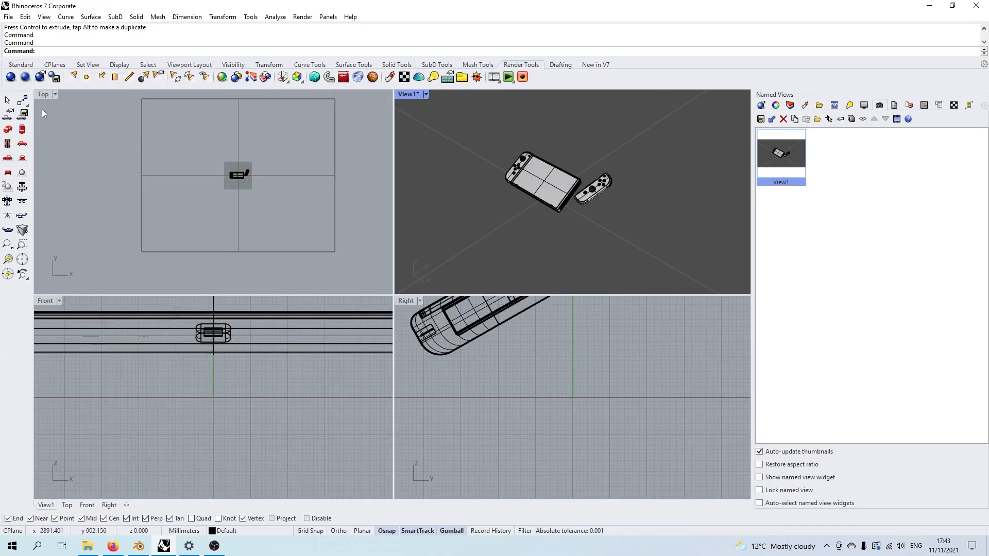
click(112, 78)
scroll(211, 193, down, 5)
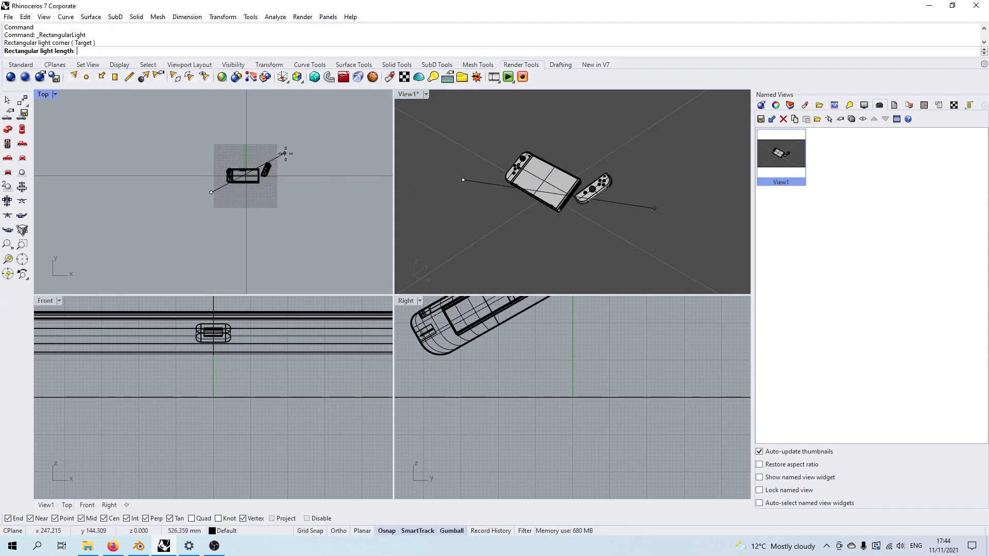
key(shift)
click(281, 193)
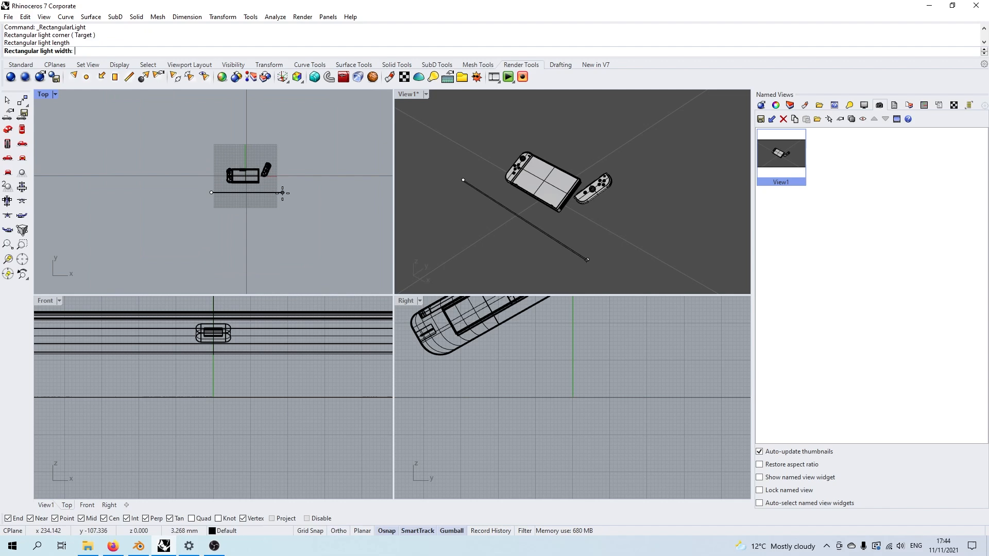
click(282, 156)
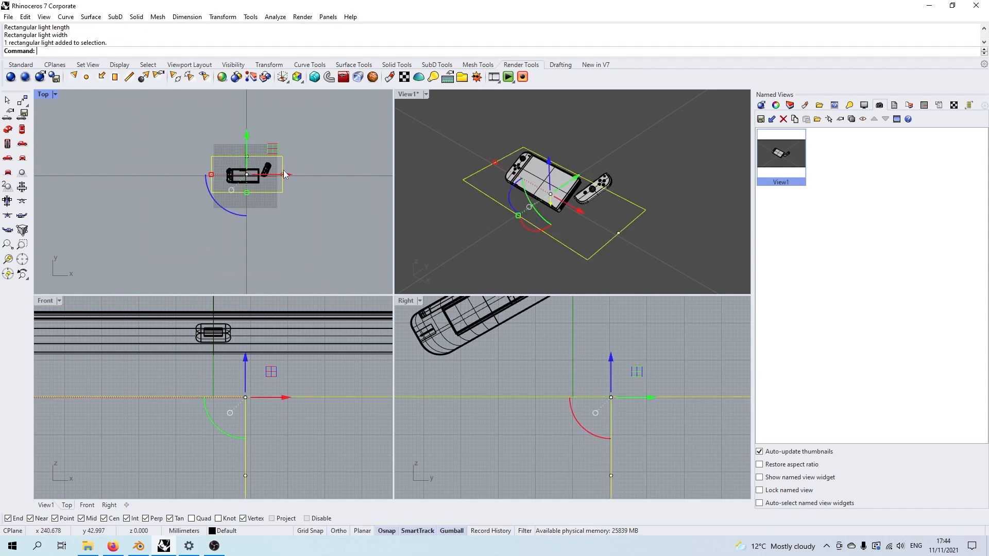
- Raise the rectangular light about 260 mm straight up above the console and maximize the View1 viewport
scroll(548, 175, down, 2)
right_drag(549, 175, 554, 213)
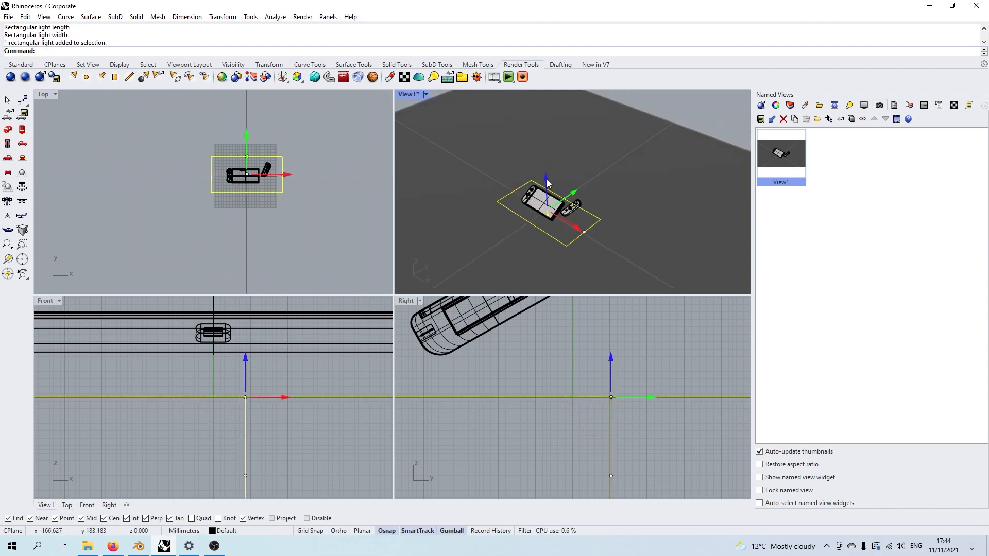
drag(548, 183, 545, 126)
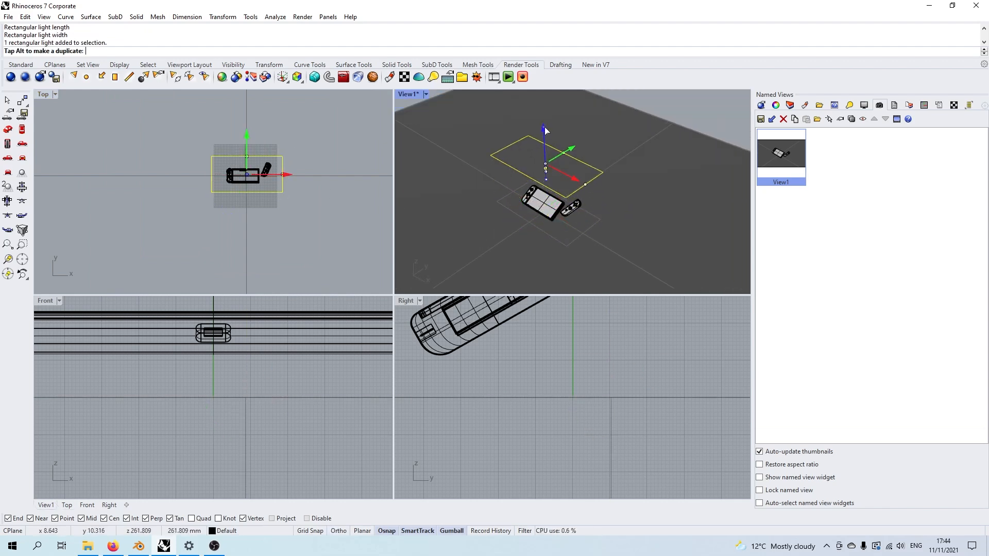
double_click(405, 95)
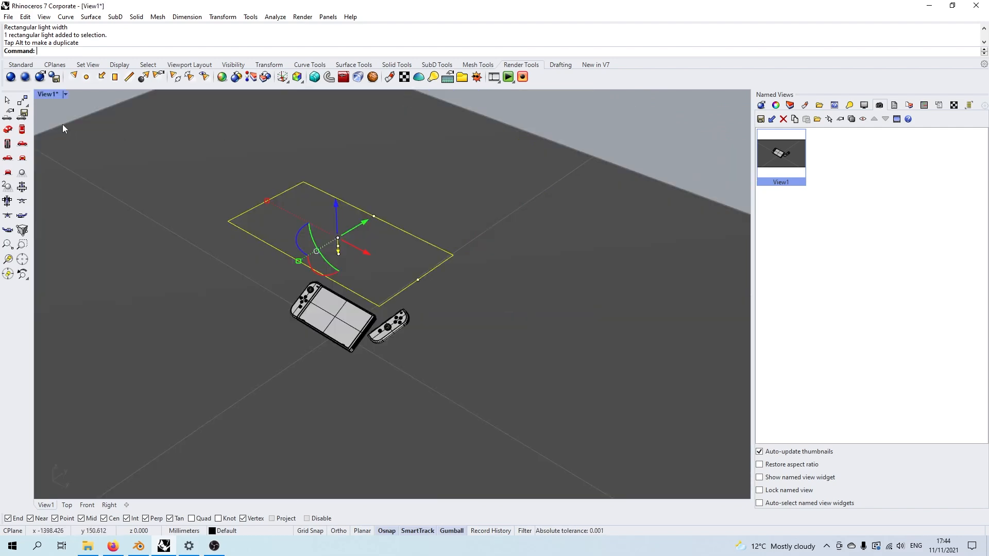
- Set the View1 viewport to Rendered display mode and lift the rectangular light slightly higher
click(48, 94)
click(59, 154)
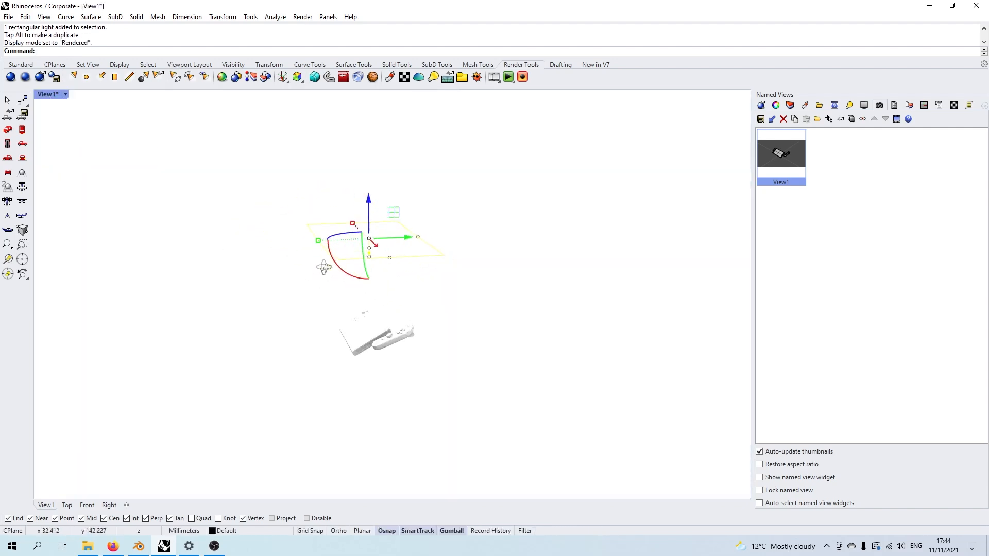
right_drag(323, 267, 389, 346)
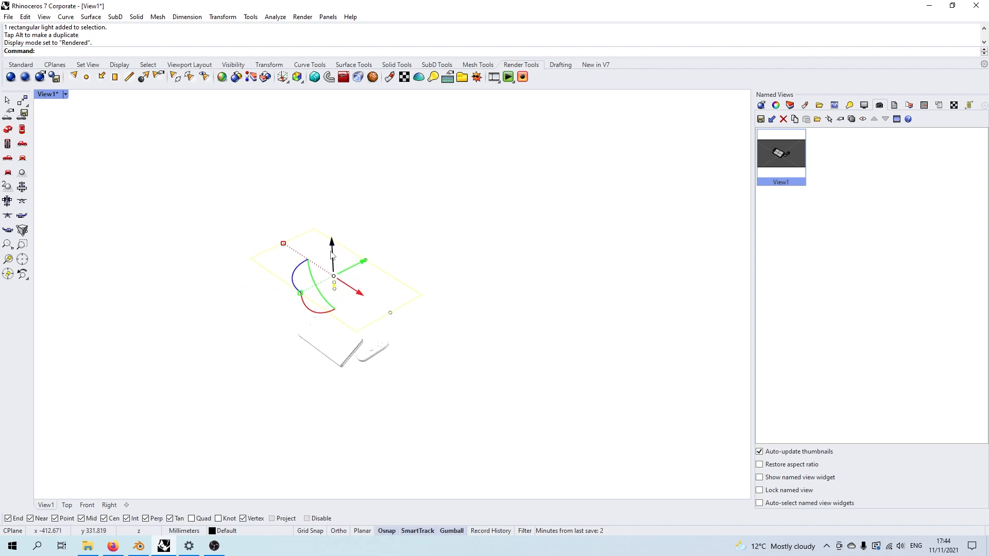
drag(331, 255, 331, 243)
click(453, 203)
- Turn off the skylight so only the rectangular light illuminates the scene
click(849, 105)
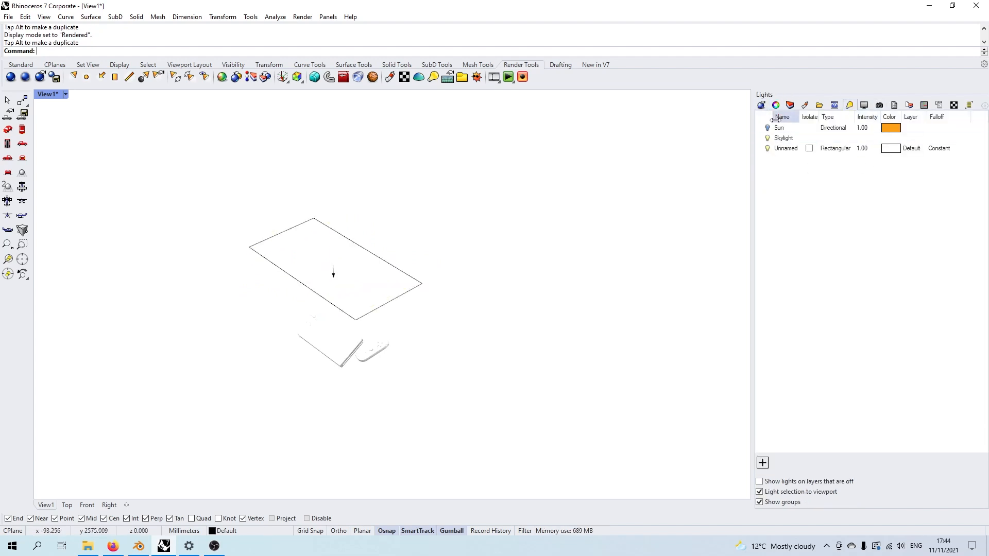
click(764, 138)
click(767, 138)
click(849, 105)
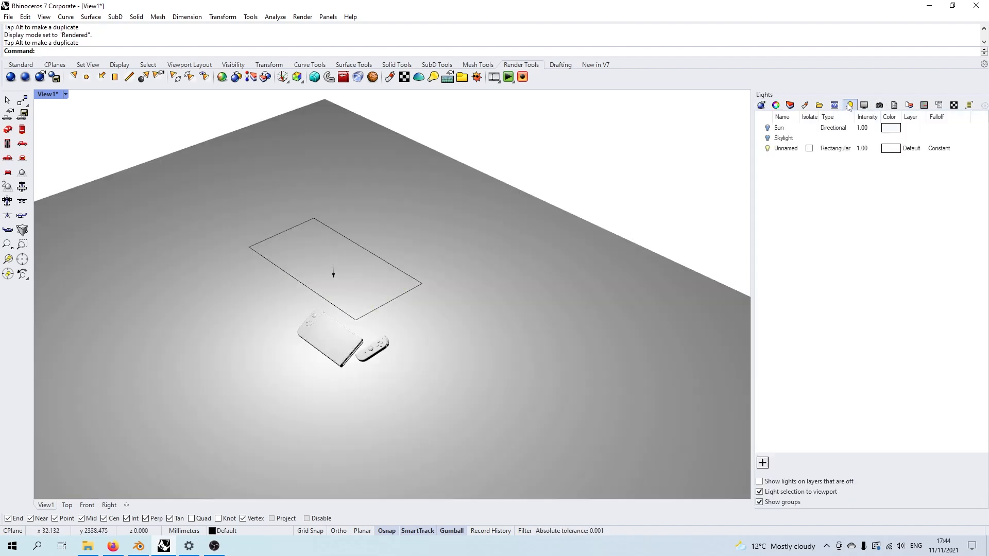
- Set the rectangular light's falloff to Inverse Squared
double_click(793, 149)
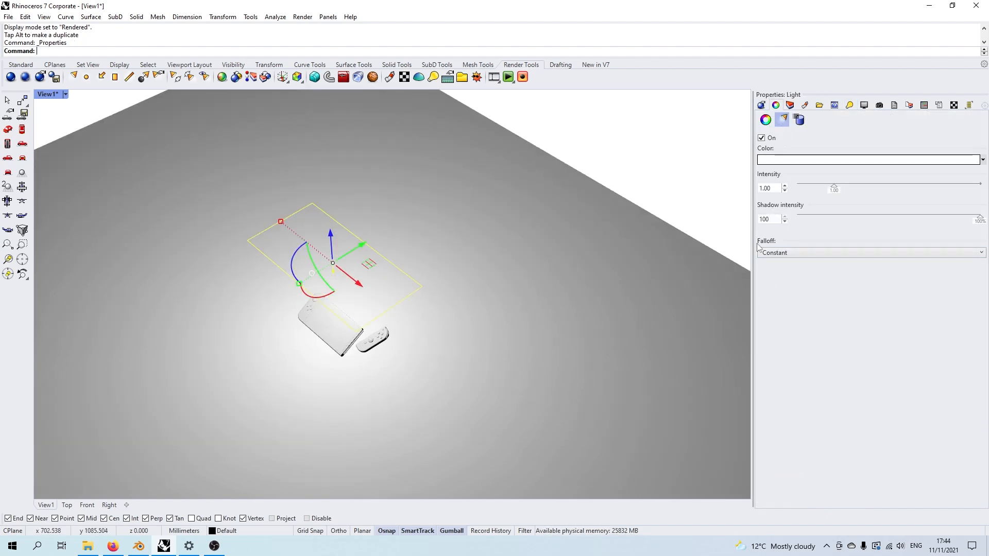
click(811, 252)
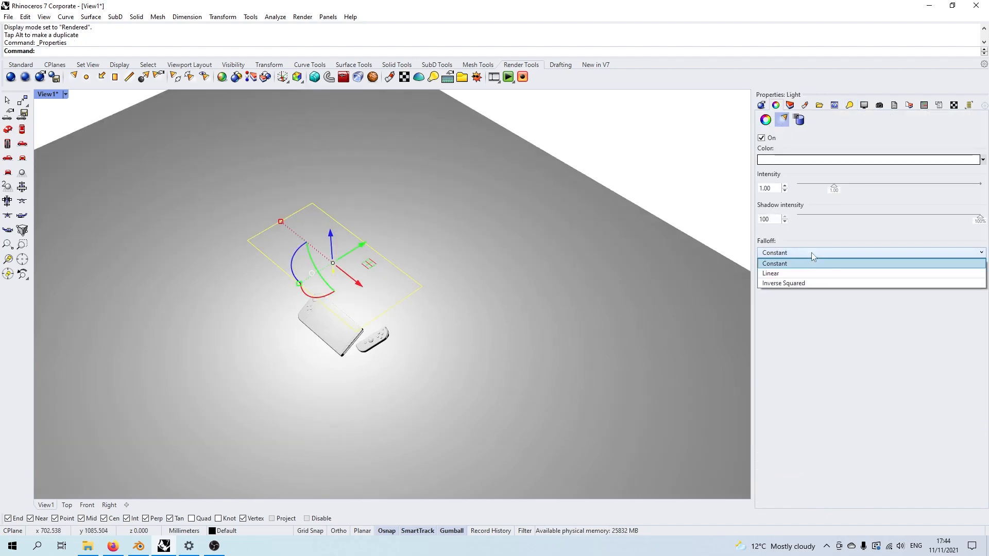
click(783, 282)
- Move the rectangular light further up above the console and set its intensity to 100
right_drag(391, 360, 331, 315)
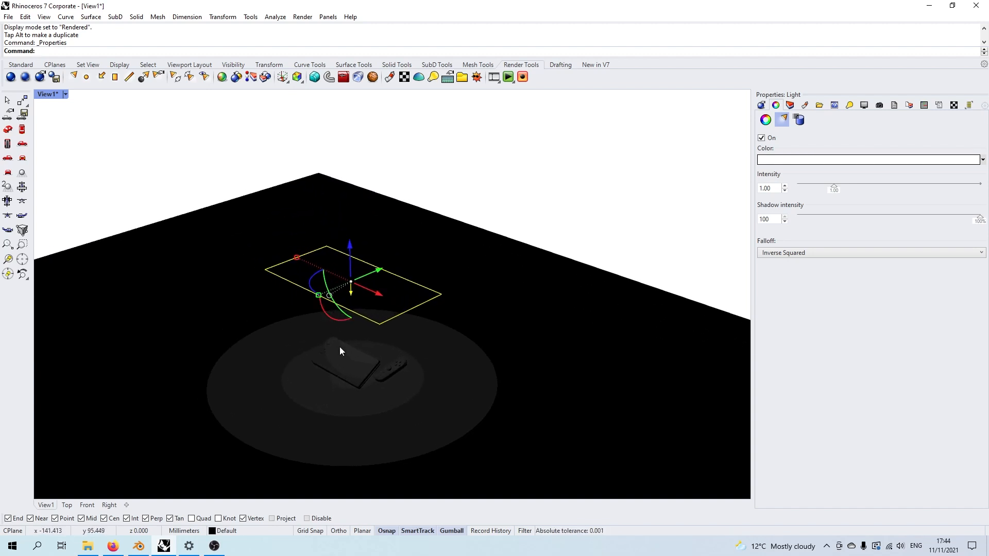
scroll(338, 342, up, 2)
scroll(326, 293, down, 1)
drag(336, 250, 344, 198)
drag(344, 198, 342, 198)
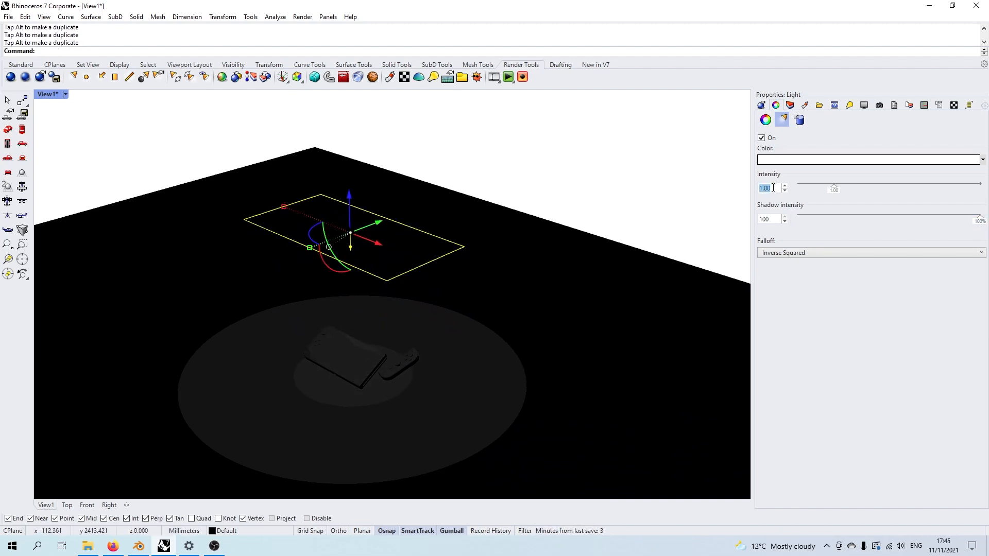
text(100)
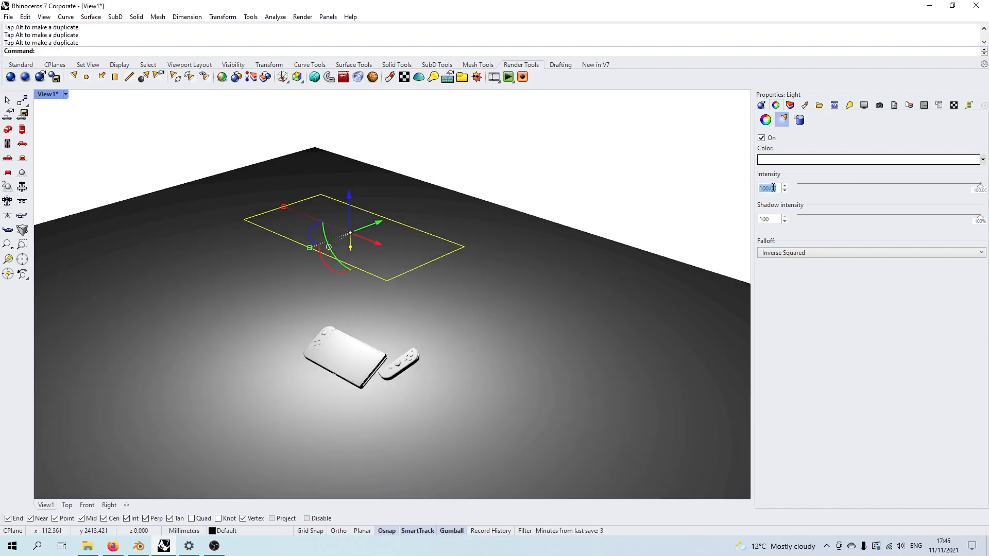
click(441, 409)
- Switch View1 to Raytraced display mode and check the lighting and shadows around the console
right_drag(441, 409, 383, 309)
click(49, 94)
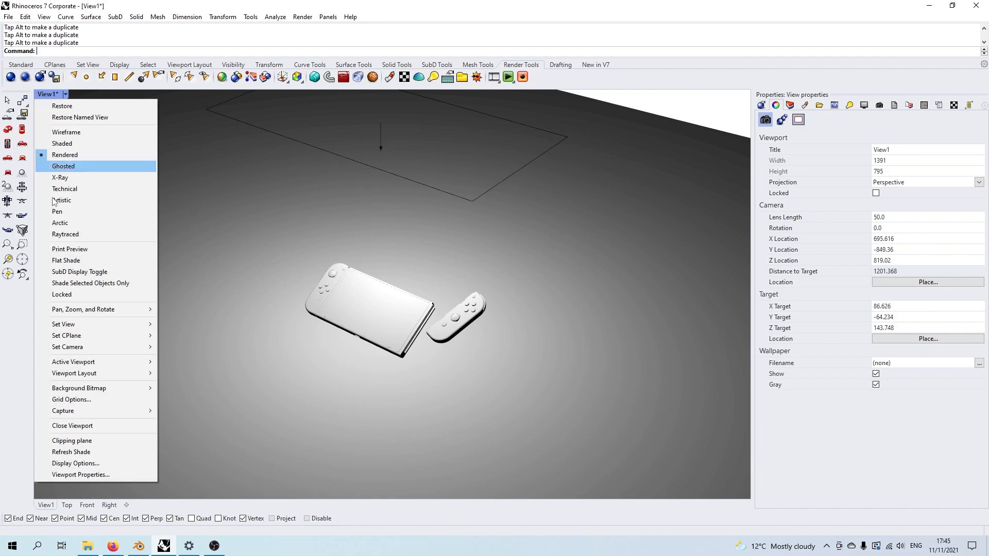
click(109, 235)
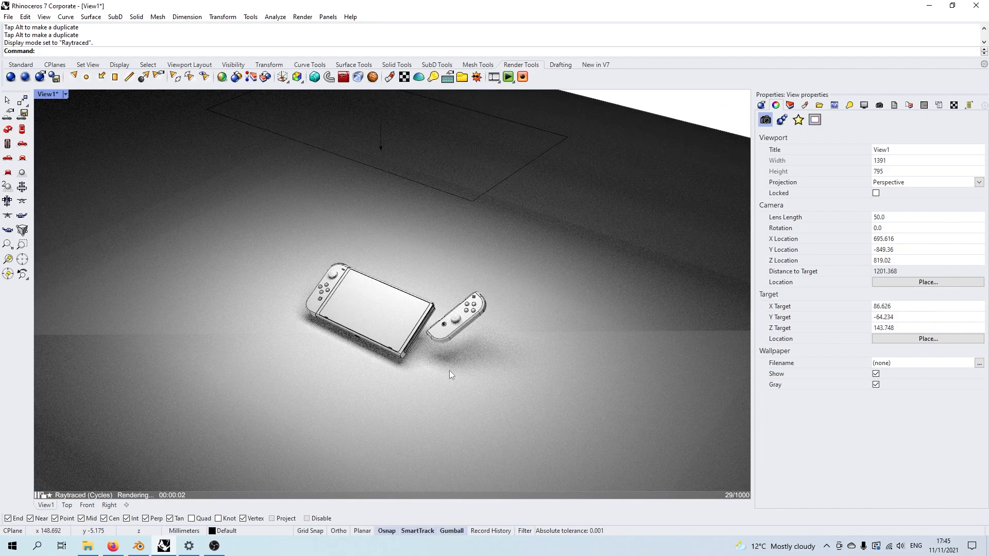
shift+right_drag(449, 370, 436, 347)
scroll(436, 346, up, 4)
scroll(406, 315, down, 6)
shift+right_drag(405, 316, 415, 348)
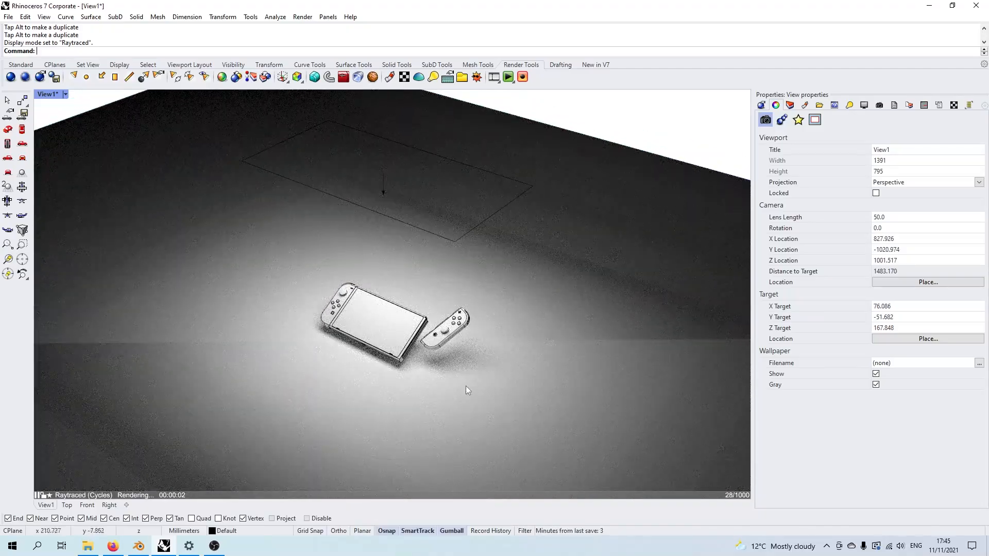
- Select the console with both controllers and raise it slightly above the ground surface
scroll(464, 384, up, 3)
drag(463, 384, 198, 216)
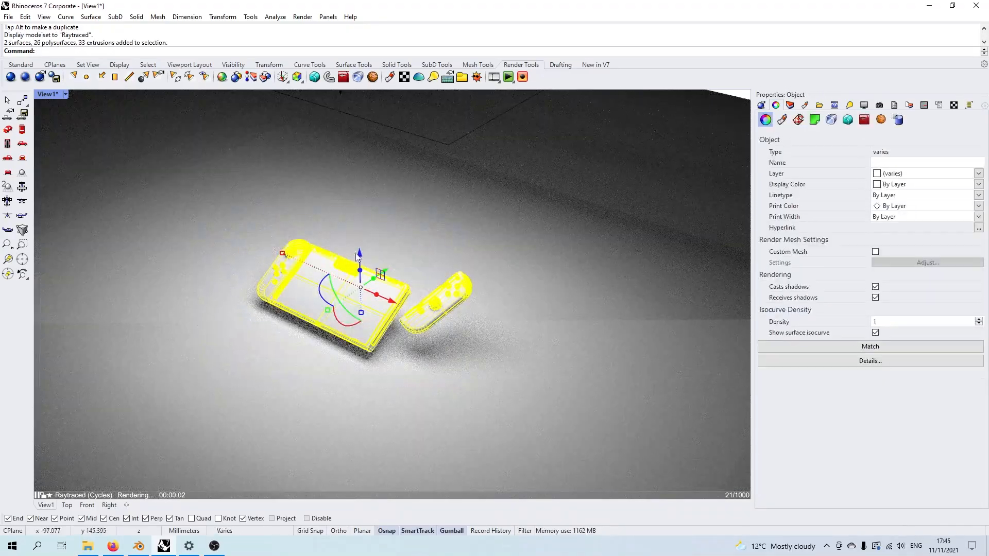
drag(359, 257, 359, 247)
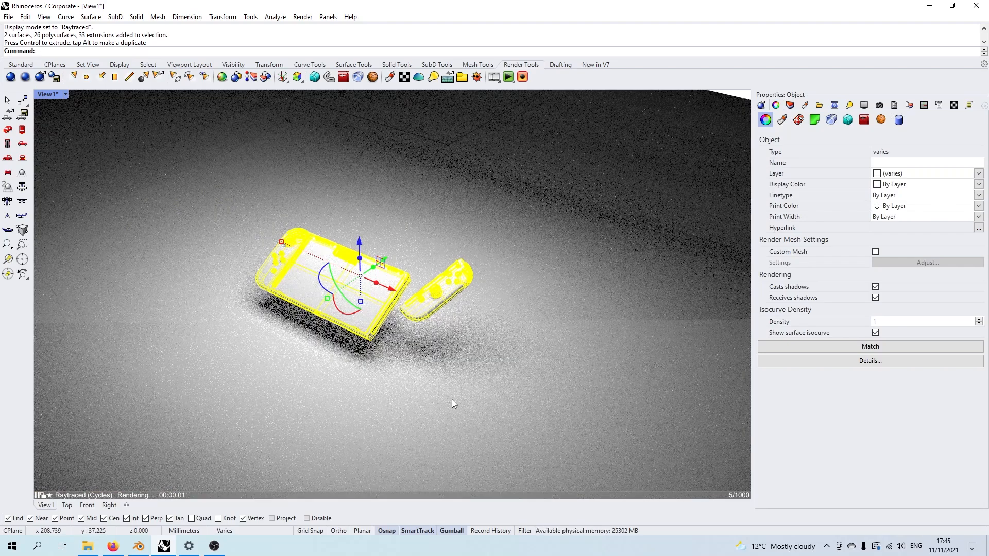
scroll(362, 353, down, 3)
click(430, 353)
- Restore the saved named view View1 to return to the presentation camera
shift+right_drag(434, 336, 460, 359)
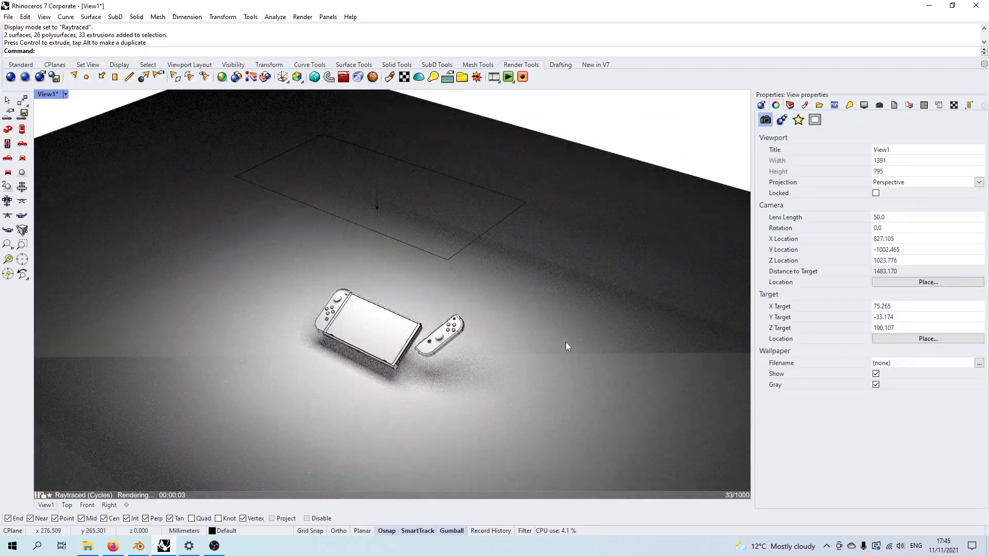
click(865, 106)
click(877, 105)
double_click(776, 170)
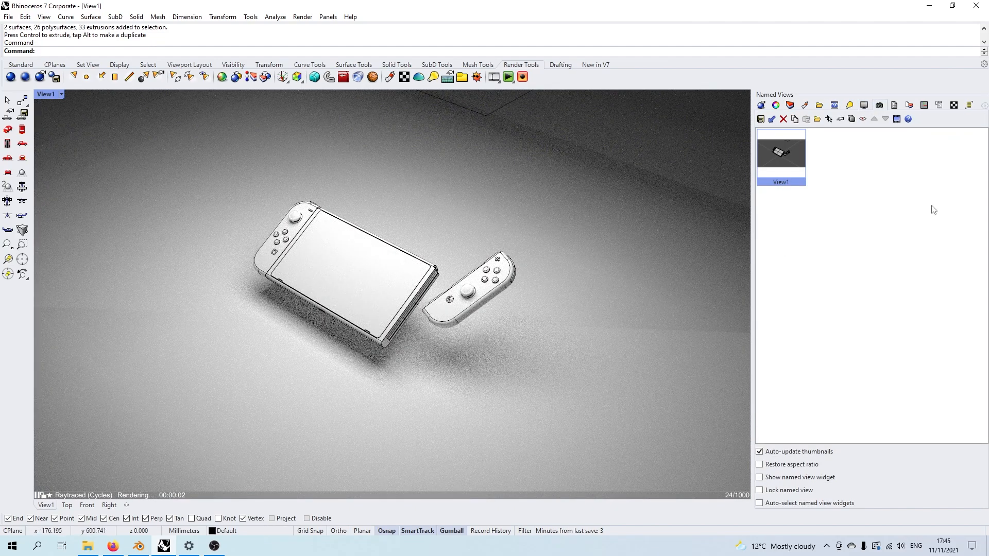
- Create a Physically Based material with a near-black base color
click(804, 105)
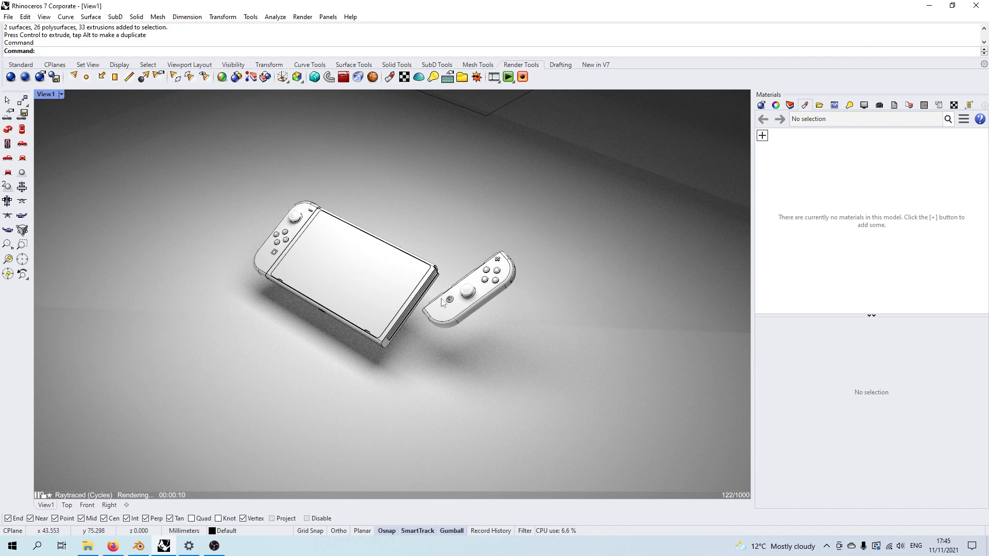
click(762, 136)
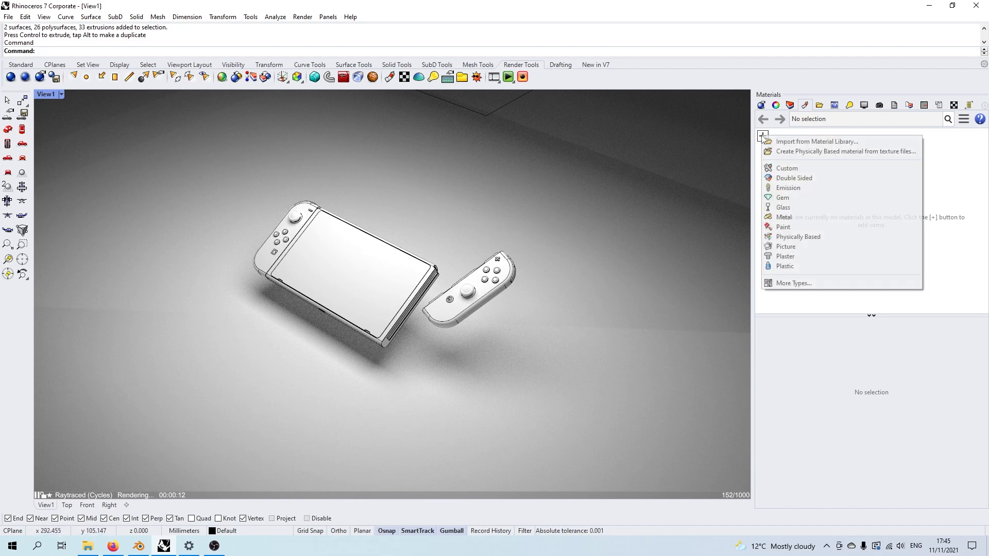
click(798, 236)
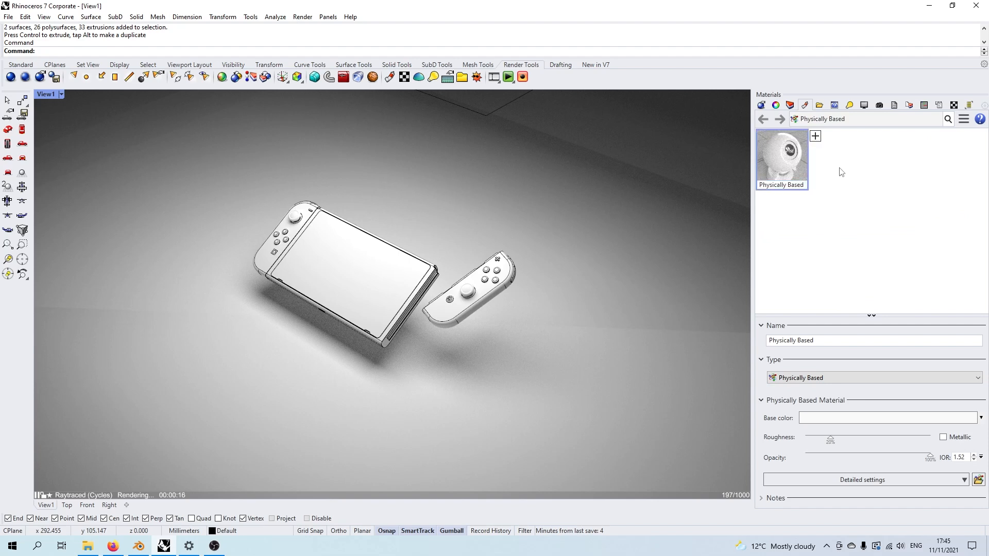
click(831, 420)
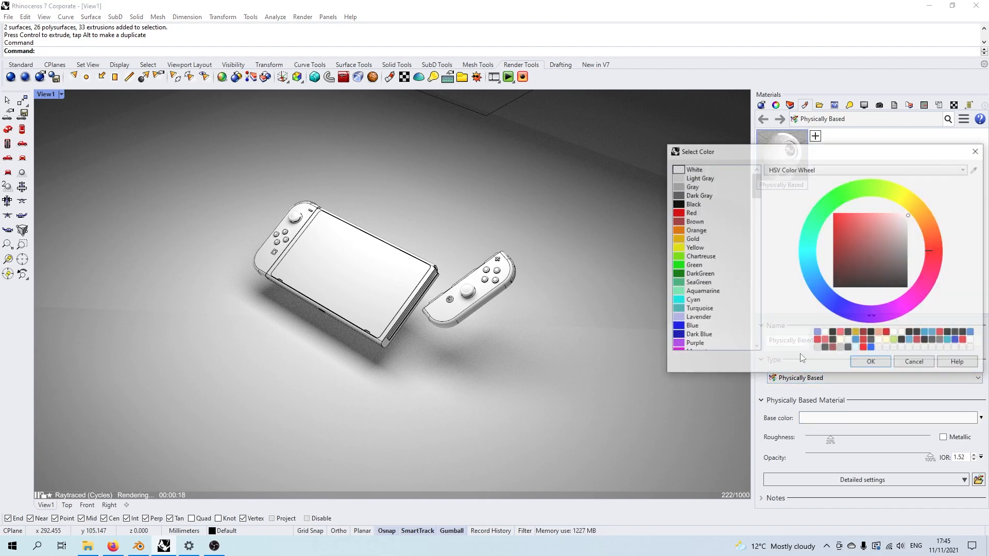
mouse_move(894, 241)
mouse_down()
mouse_move(910, 252)
mouse_move(914, 281)
mouse_up()
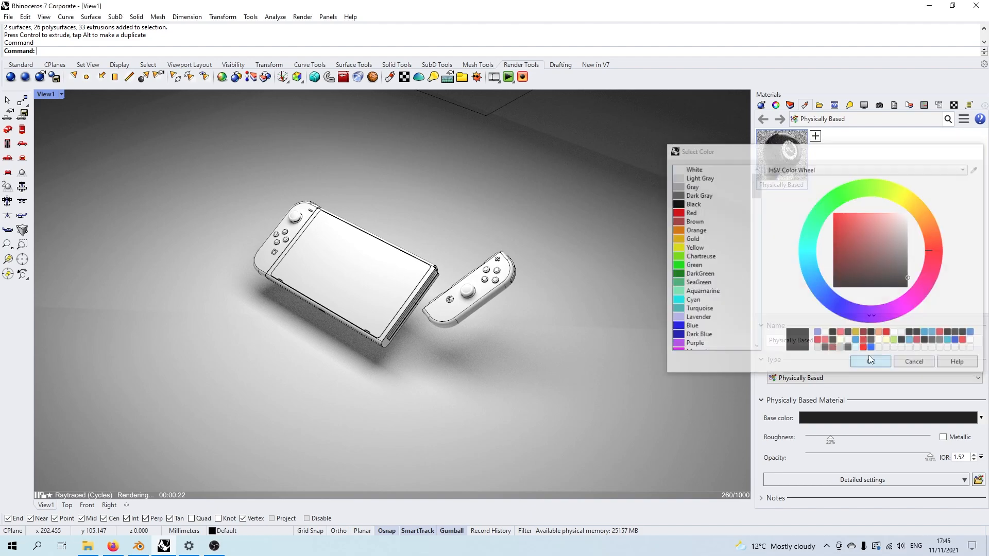
click(871, 363)
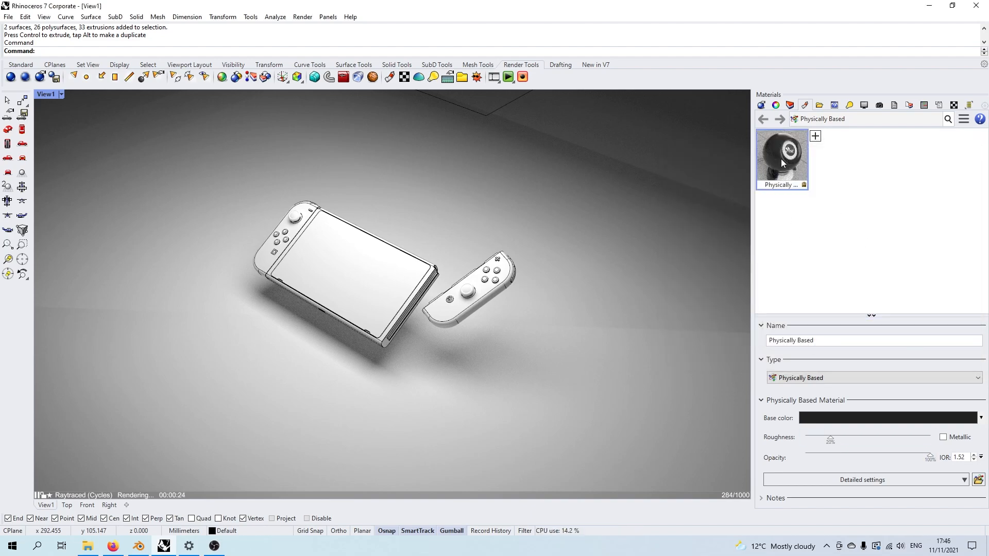
- Assign the near-black material to the console body and select the screen polysurface
drag(780, 158, 386, 348)
click(359, 279)
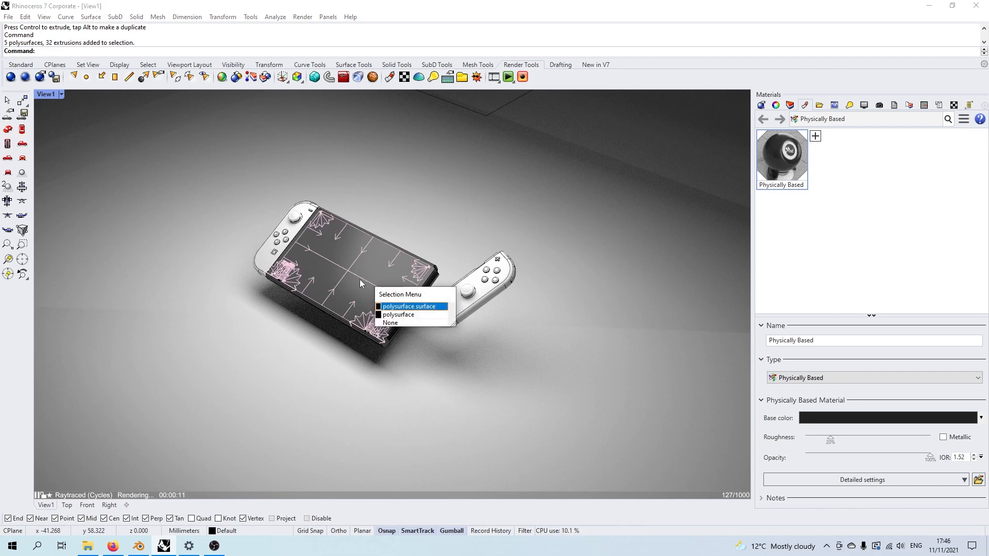
click(393, 315)
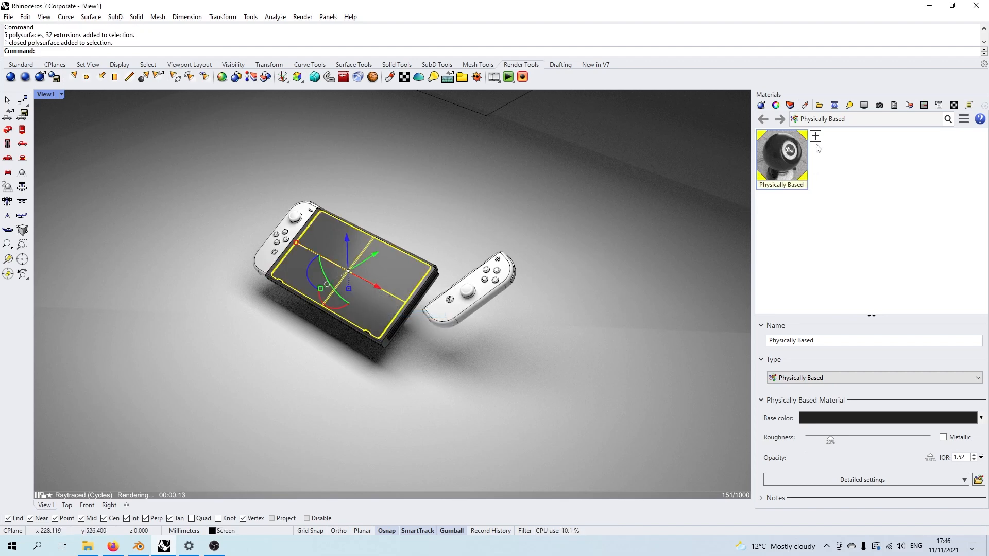
- Create a second Physically Based material with a near-black base color for the console screen
click(815, 136)
click(834, 246)
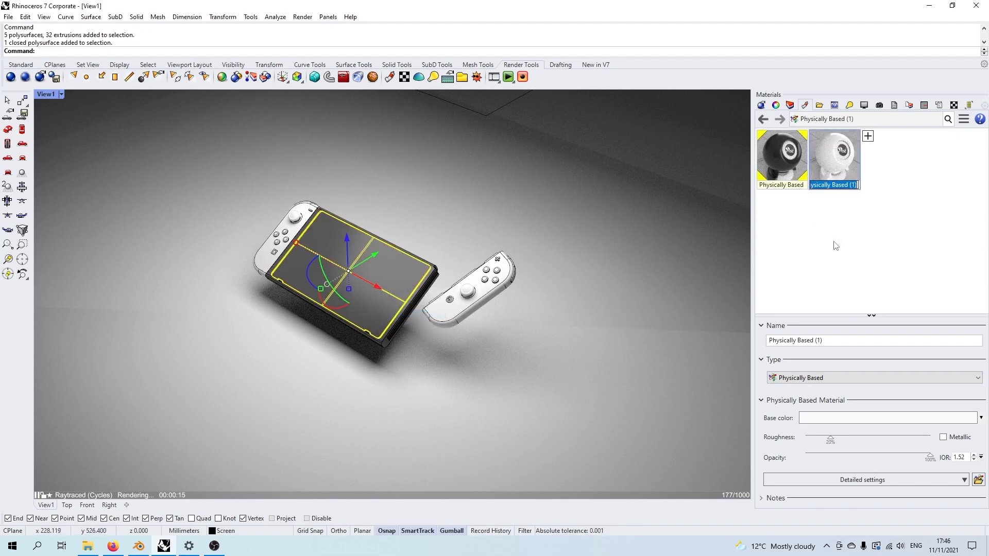
click(833, 422)
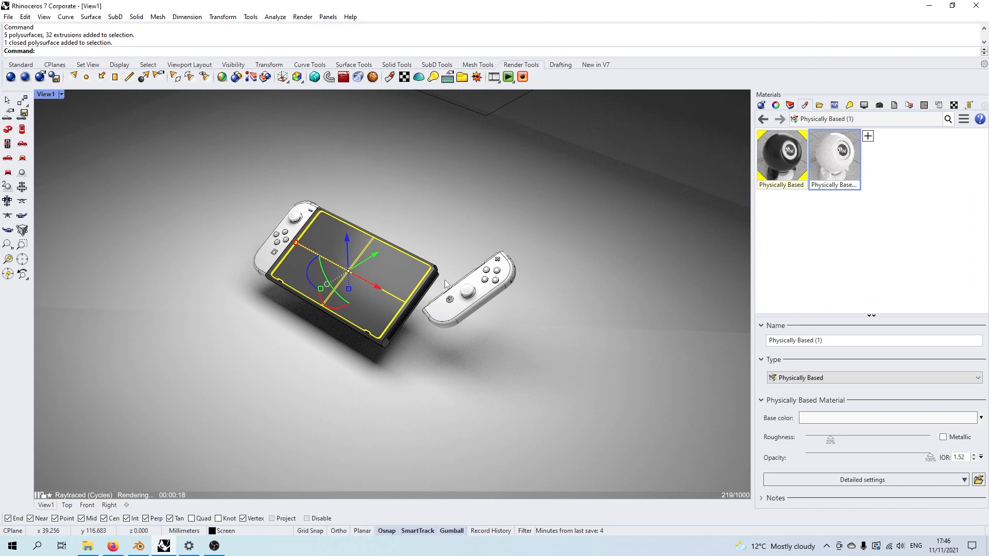
click(876, 417)
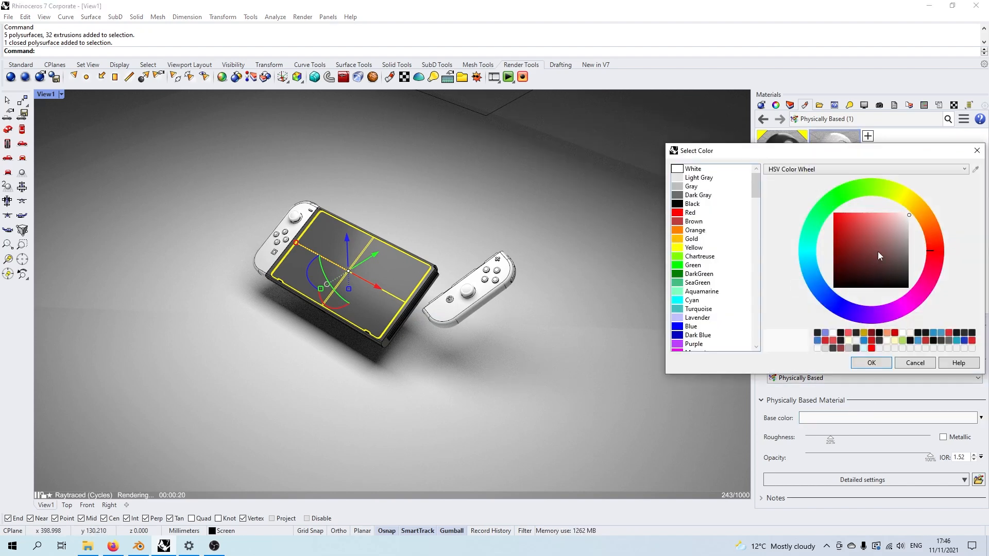
drag(877, 251, 917, 281)
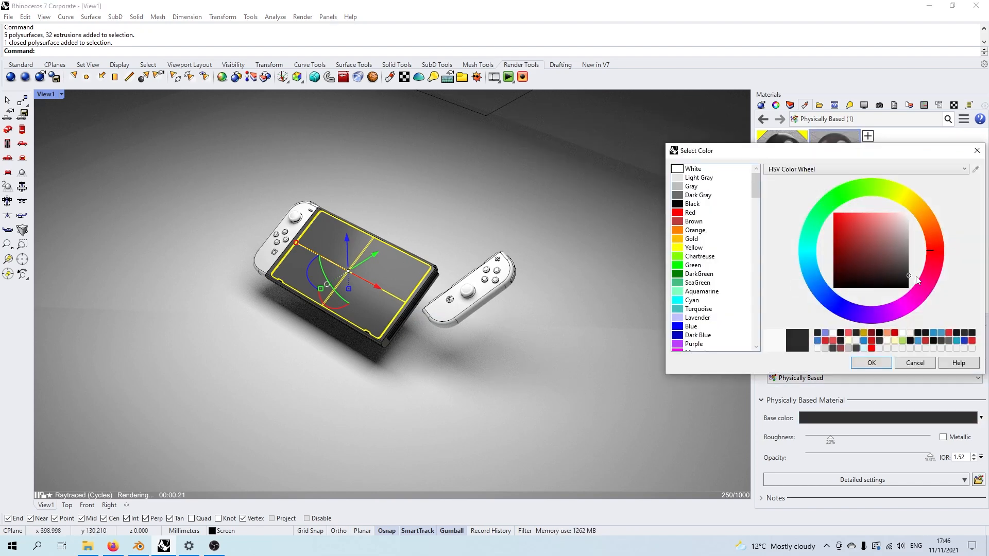
click(872, 363)
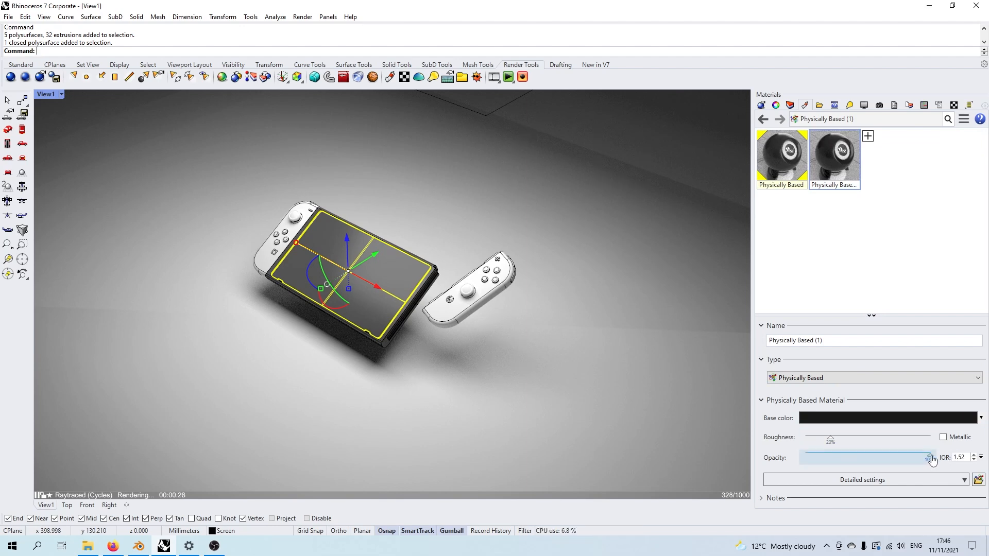
- Set the second near-black material's opacity to 21% and roughness to 0%, and assign it to the selected console screen
drag(930, 458, 837, 459)
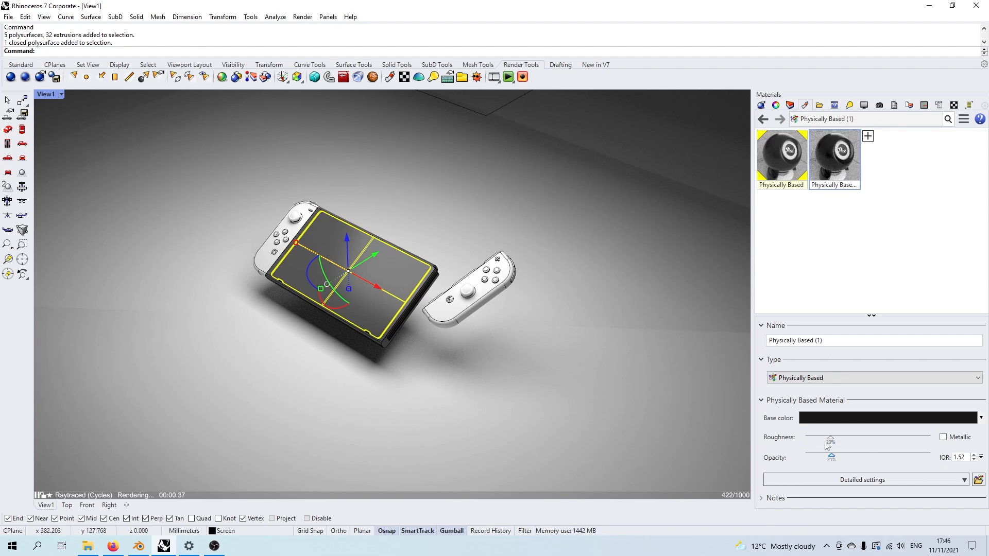
drag(831, 439, 826, 437)
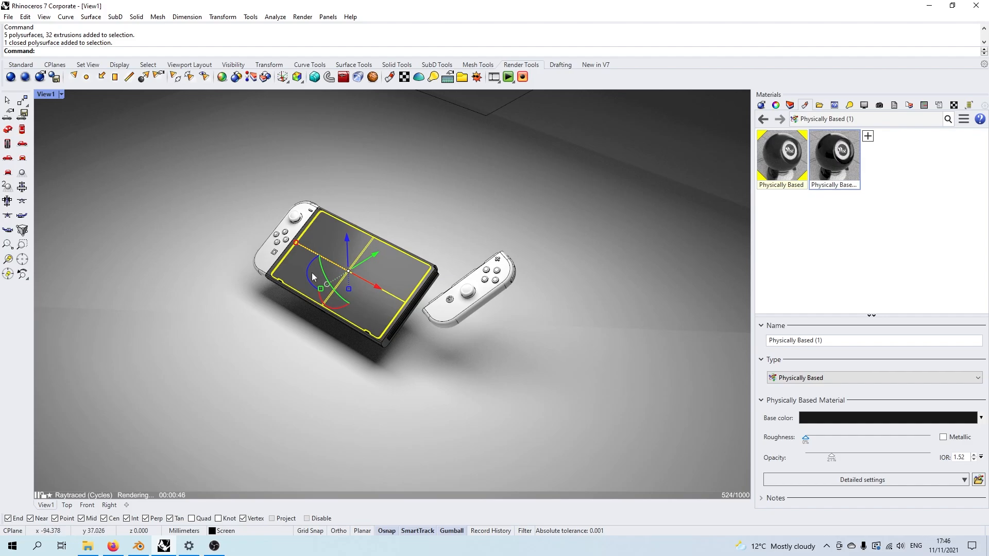
right_click(830, 131)
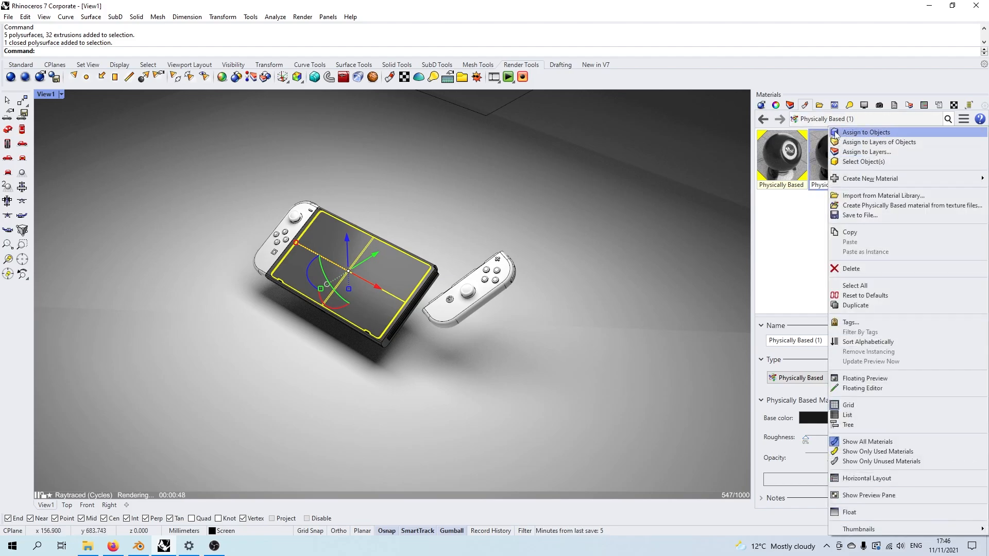
click(865, 133)
key(Escape)
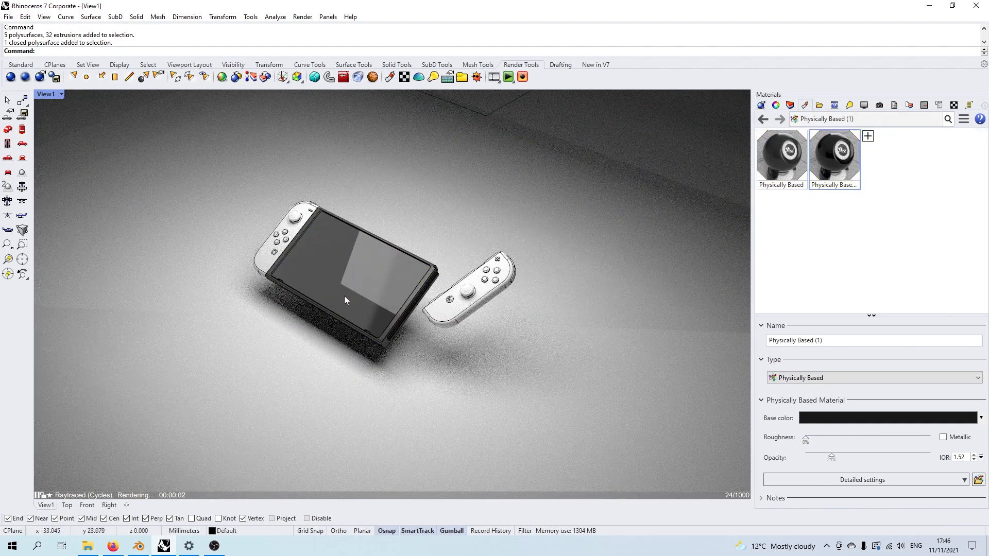
right_drag(343, 298, 341, 295)
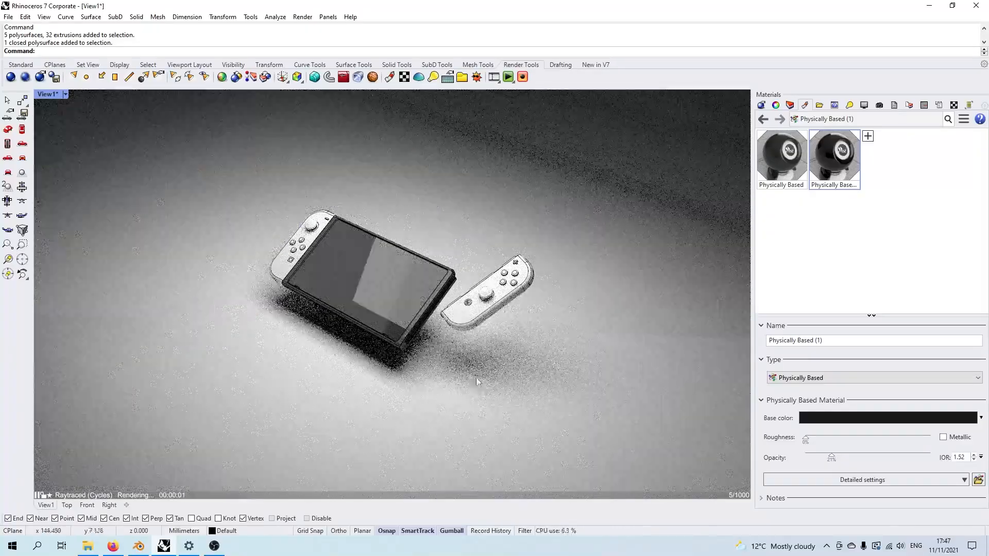
- Create a new Physically Based material with a red base color
click(876, 143)
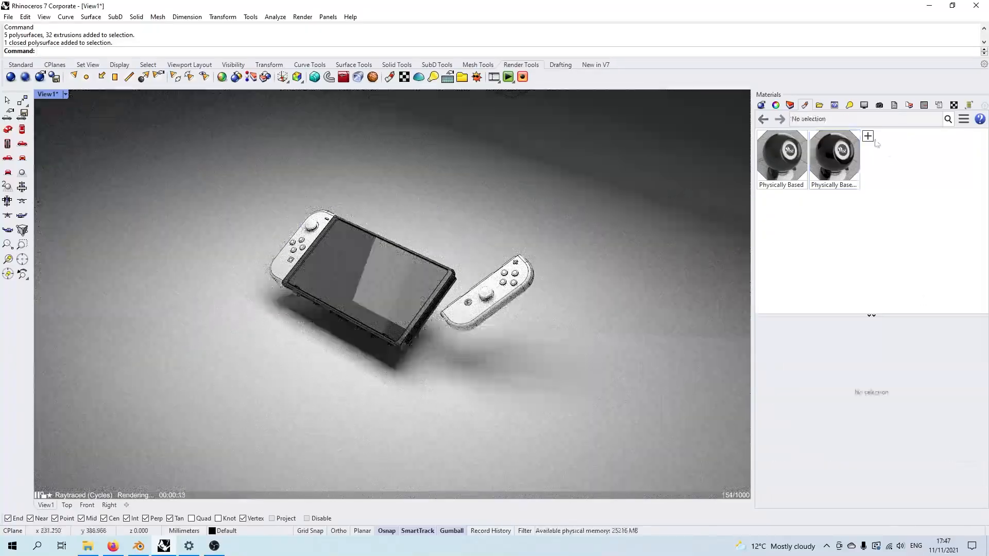
click(868, 136)
click(870, 237)
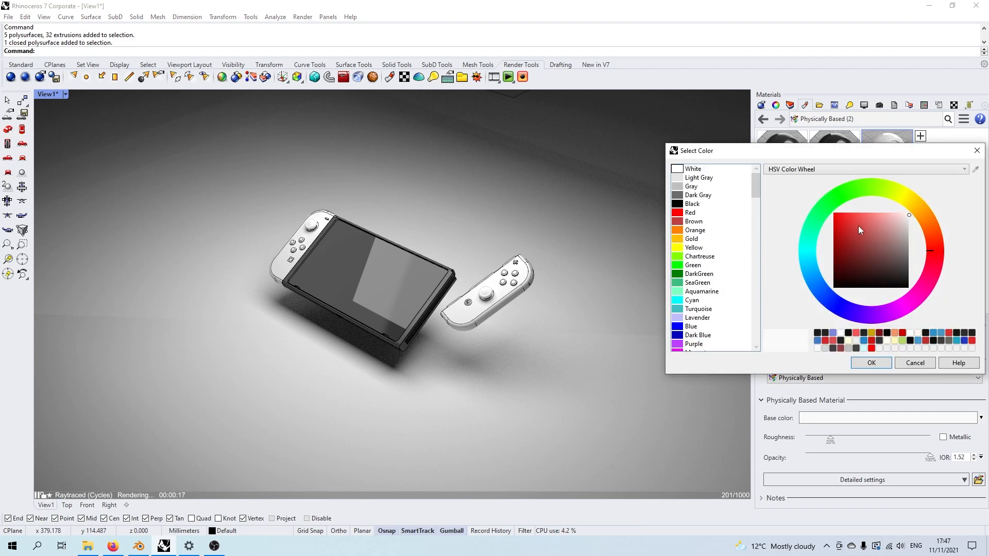
drag(858, 226, 853, 226)
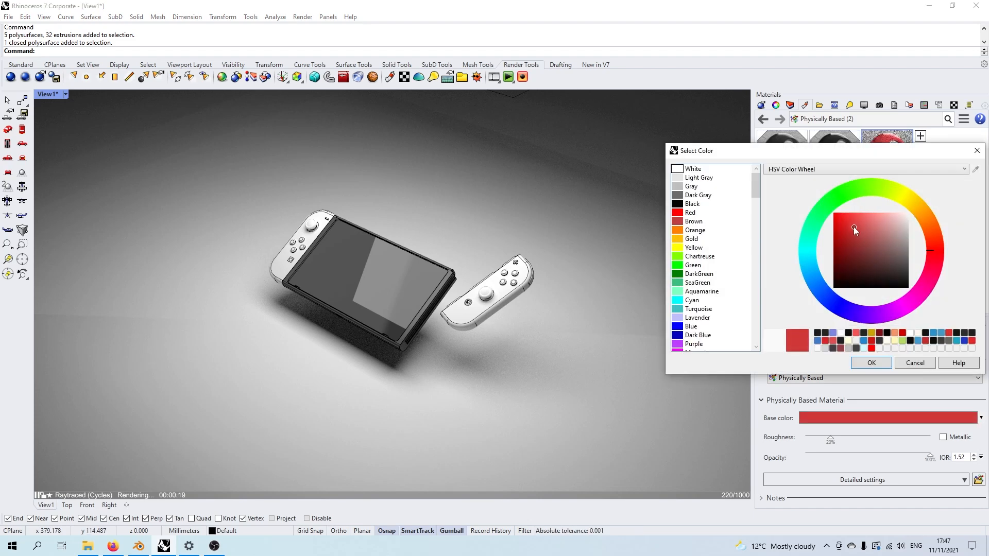
click(871, 363)
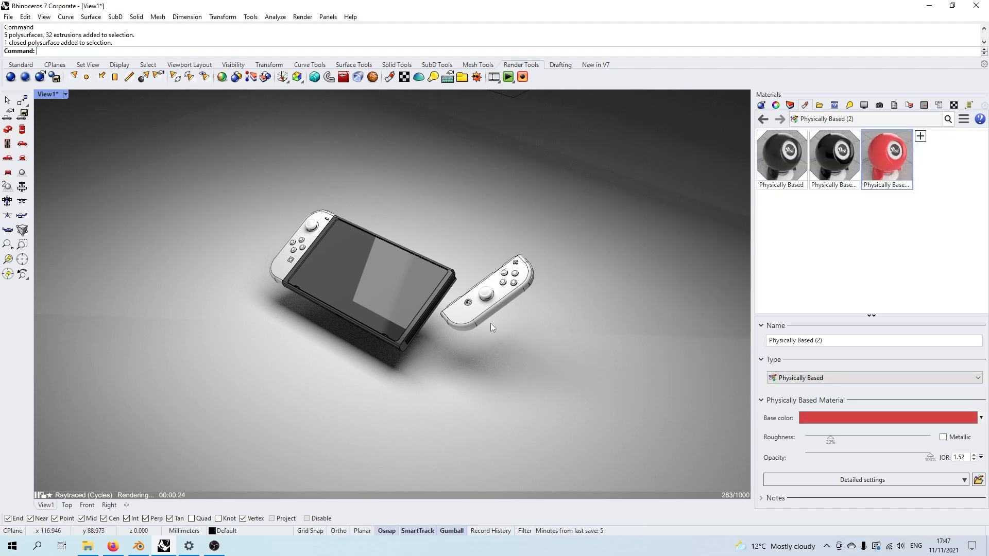
- Assign the red material to the detached controller's body and make its base color a brighter, more saturated red
click(481, 318)
right_click(887, 155)
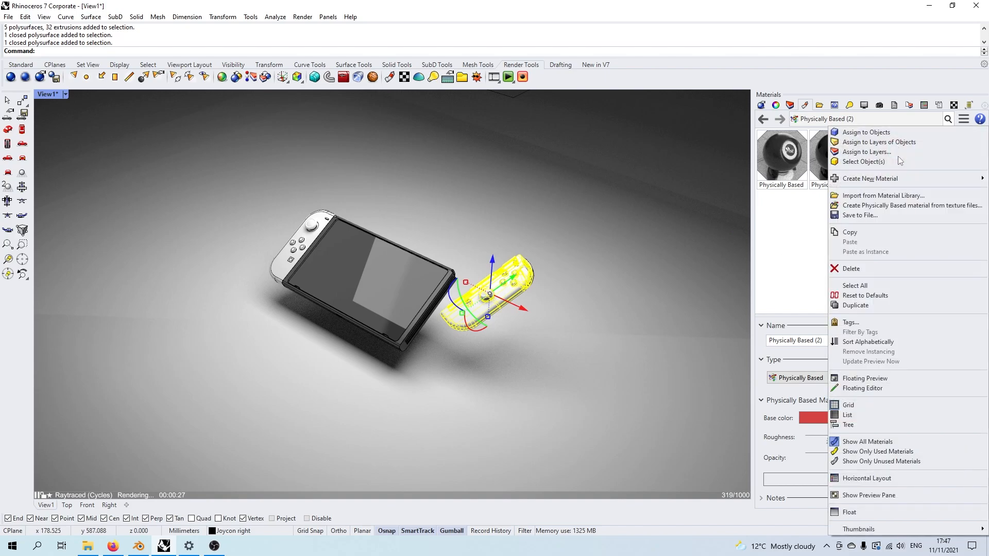
click(875, 132)
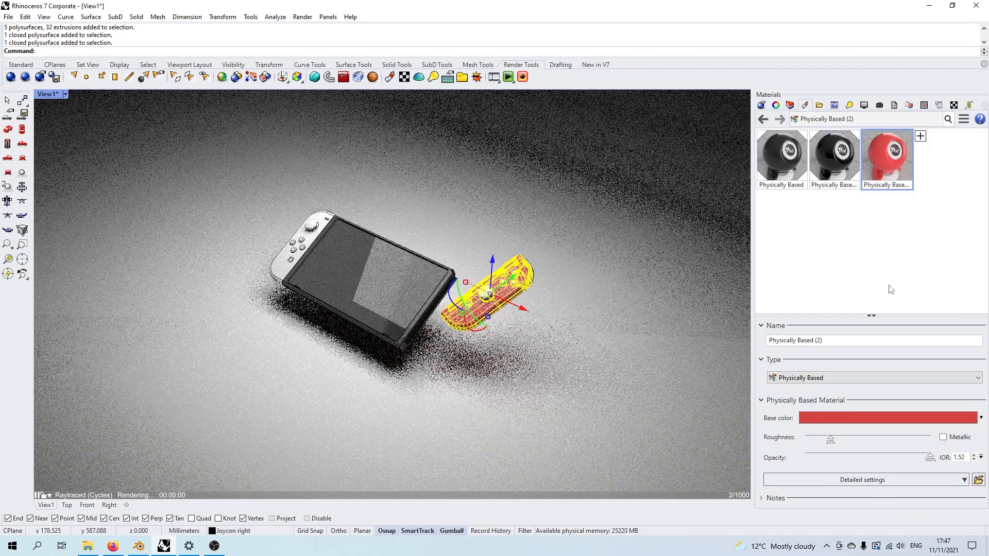
click(902, 415)
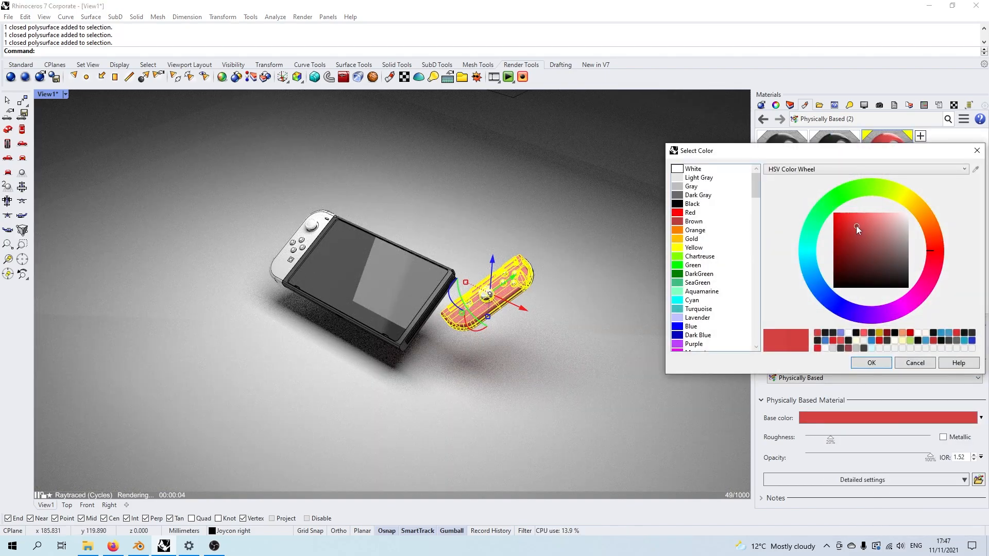
drag(856, 226, 847, 218)
click(871, 363)
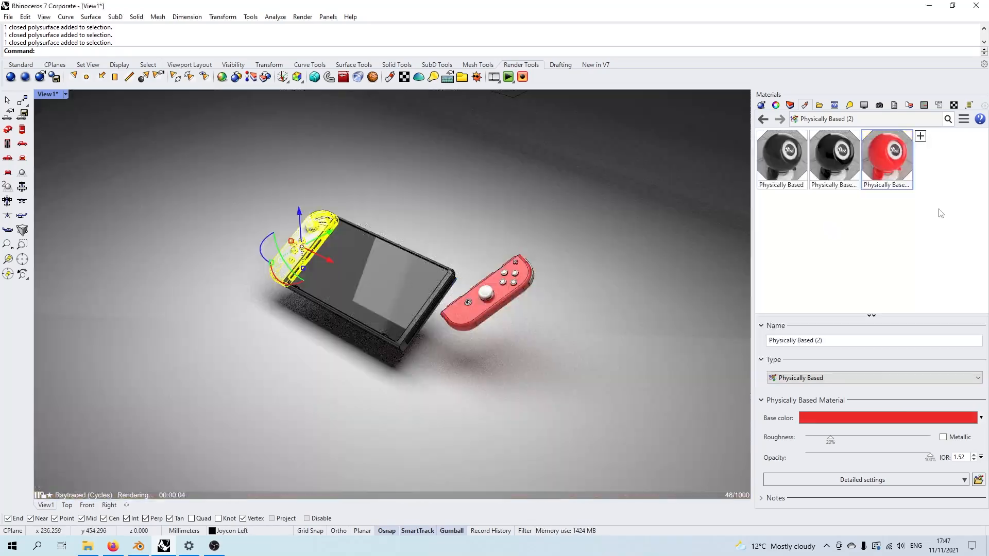
- Create a Physically Based material with a blue base color and assign it to the attached controller's body
click(921, 137)
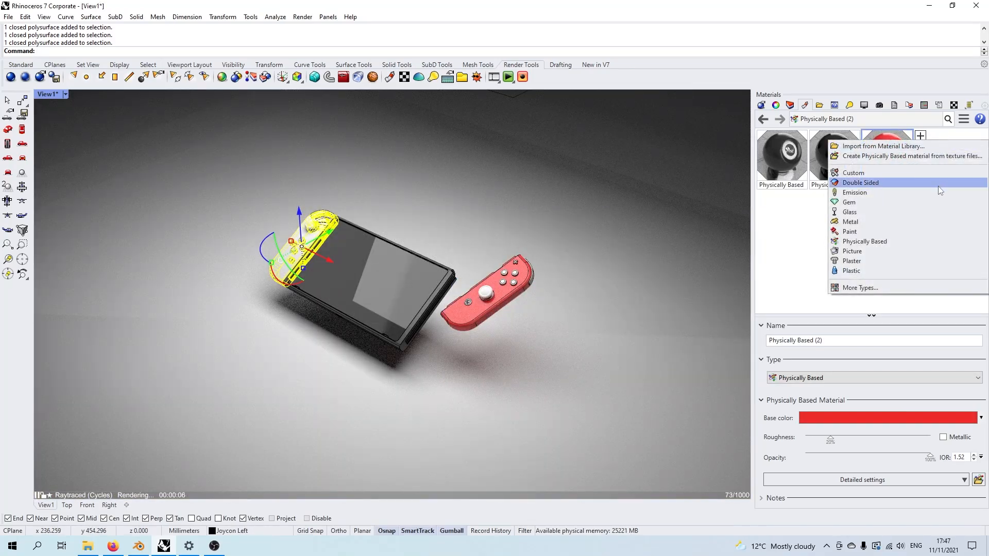
click(937, 240)
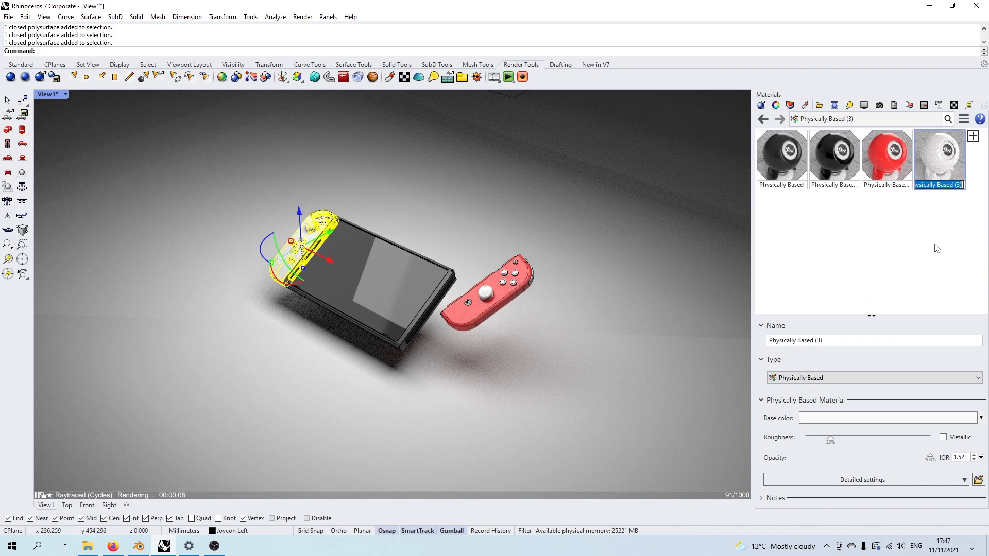
click(845, 416)
click(839, 238)
drag(831, 297, 820, 281)
drag(844, 225, 861, 219)
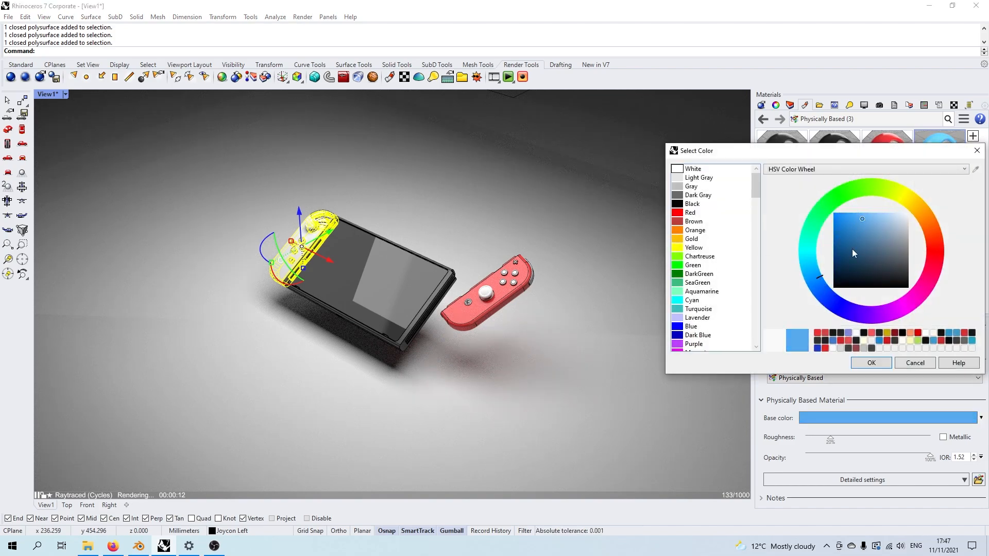
click(870, 362)
- Create another Physically Based material with a near-black base color for the controller buttons
click(972, 135)
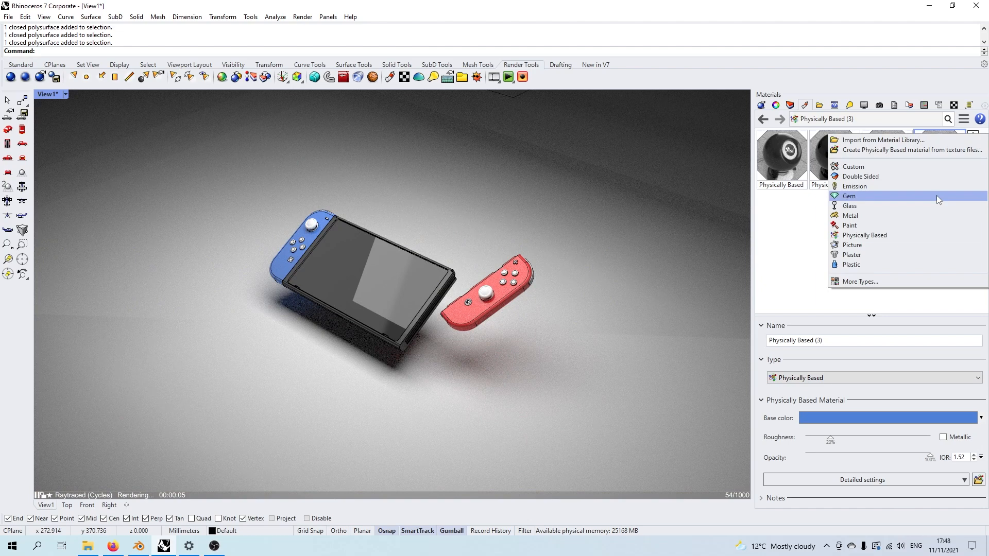
click(928, 237)
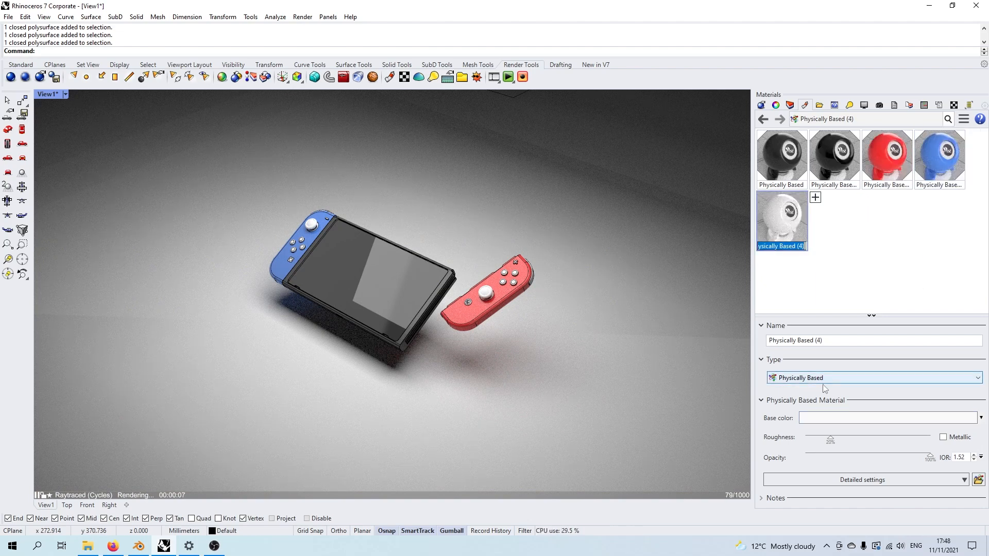
click(838, 417)
drag(879, 274, 919, 285)
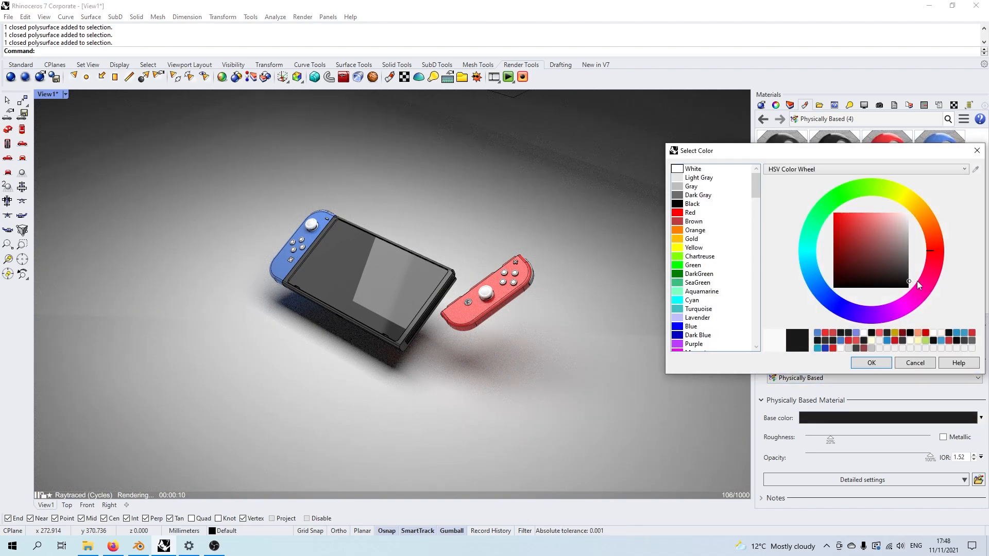
click(884, 358)
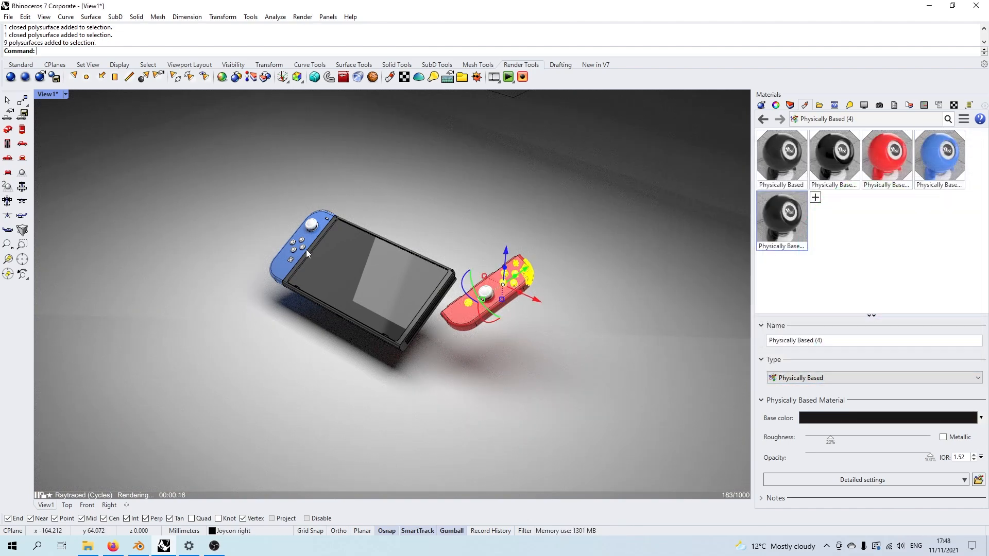
- Select the button groups on both controllers and assign the new near-black button material to them
shift+click(302, 246)
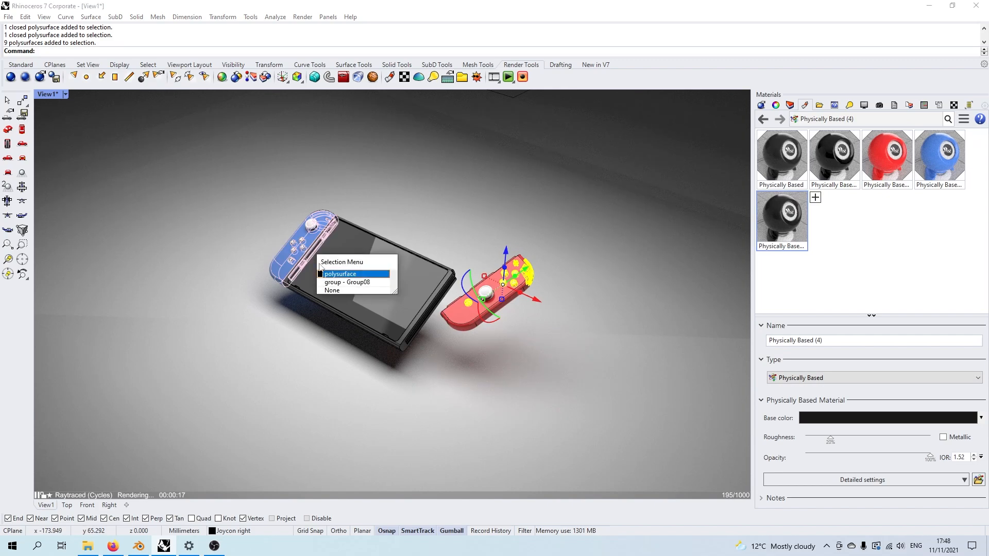
click(344, 283)
right_click(827, 138)
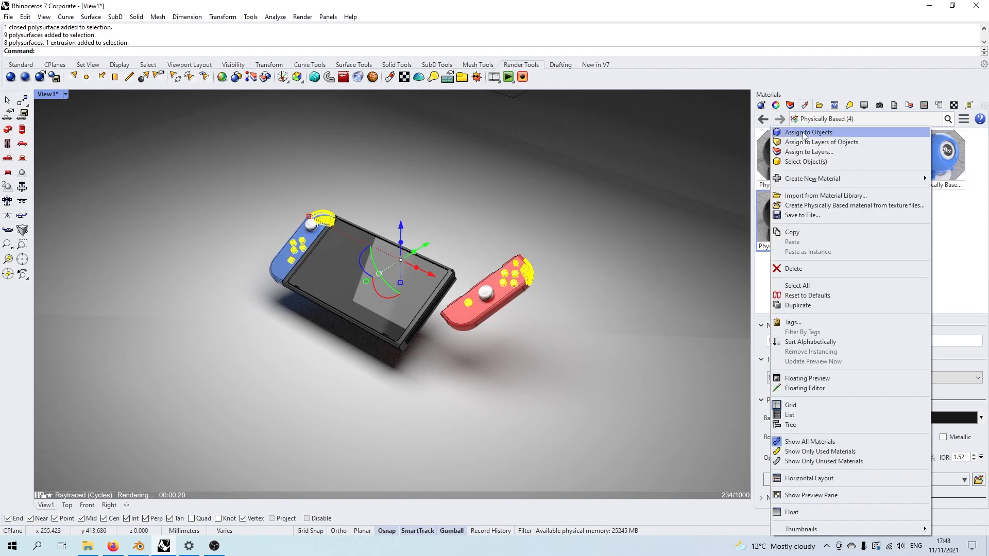
click(824, 132)
click(476, 344)
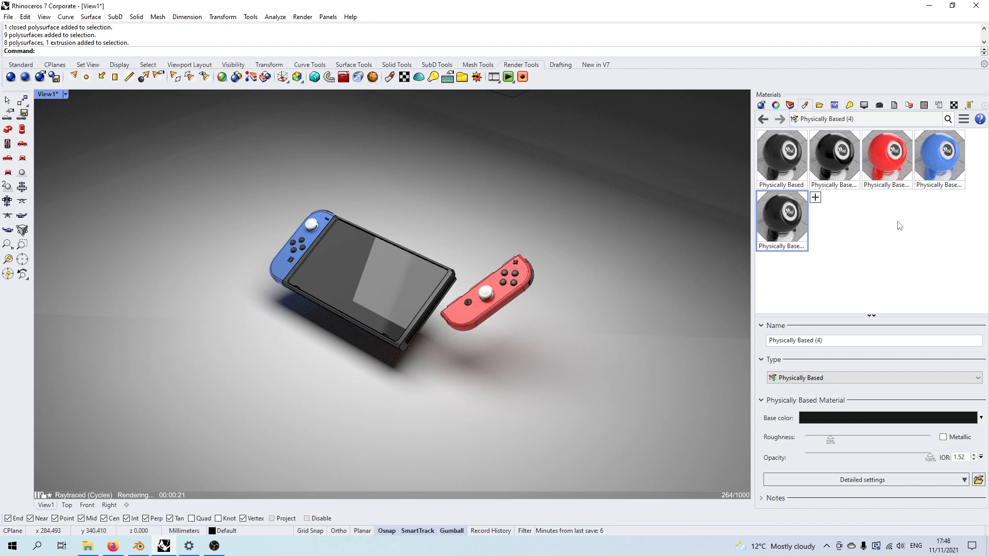
- Create a further near-black Physically Based material and assign it to the thumbsticks of both controllers
click(815, 197)
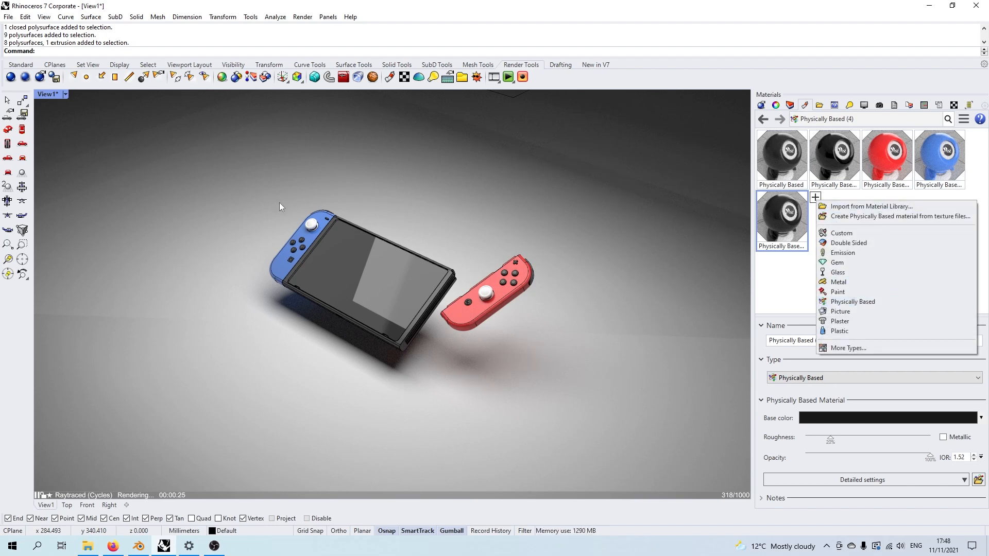
click(883, 302)
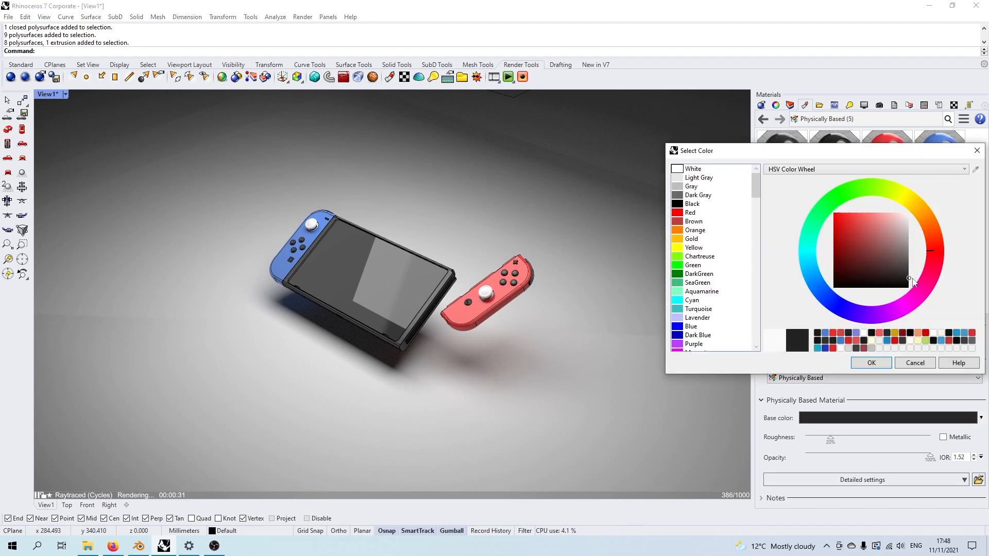
click(885, 363)
click(471, 290)
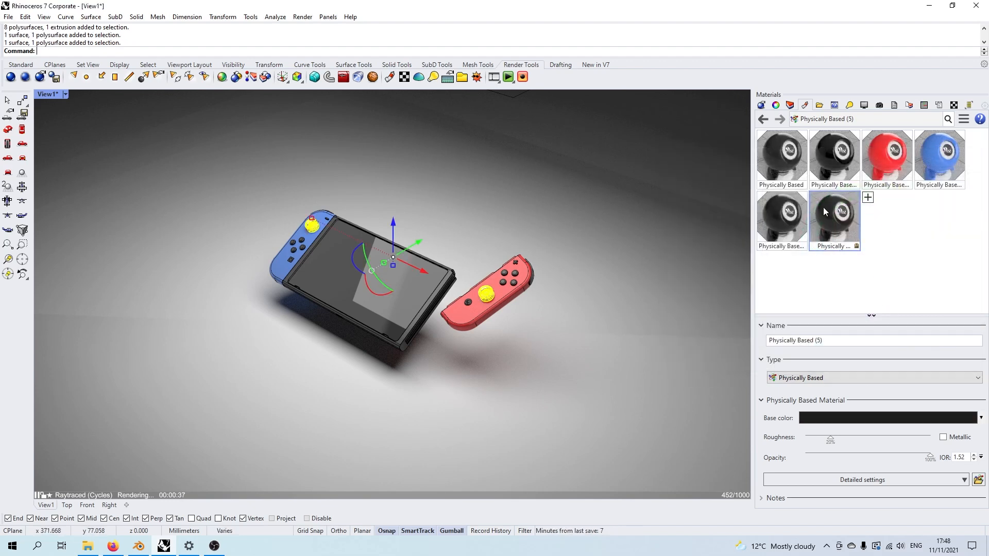
right_click(850, 215)
click(864, 135)
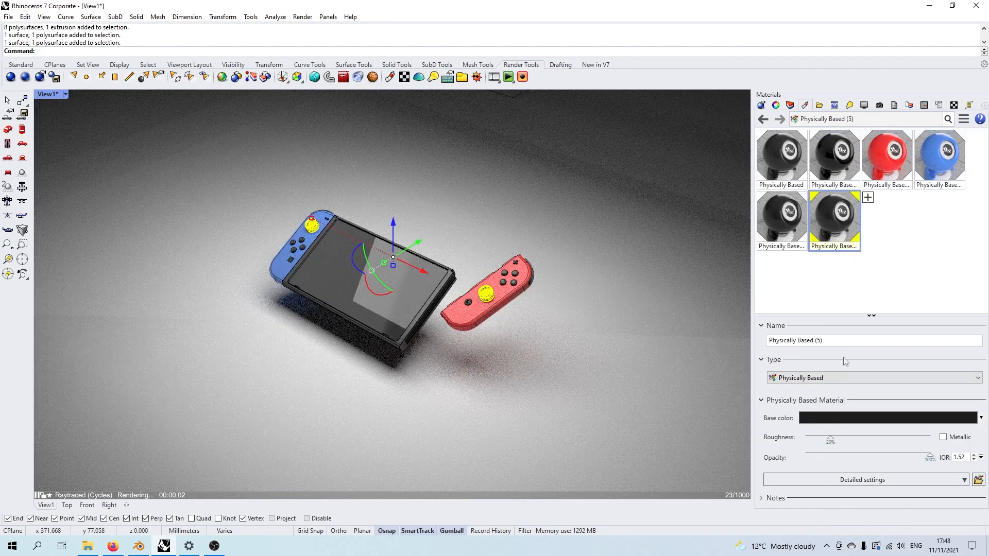
- Raise the thumbstick material's roughness to 94% and inspect the matte finish up close on the detached controller
drag(836, 439, 924, 444)
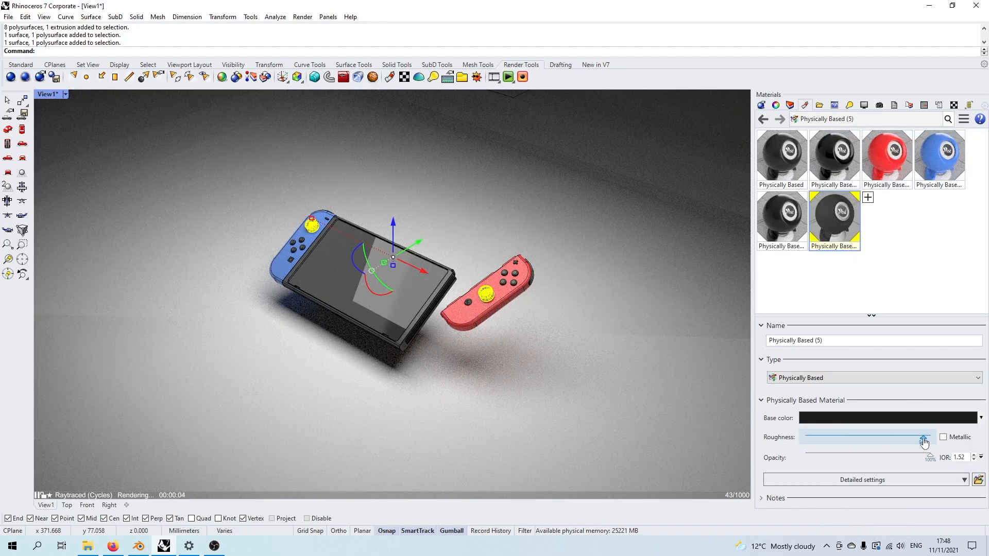
scroll(484, 332, up, 3)
scroll(500, 318, up, 5)
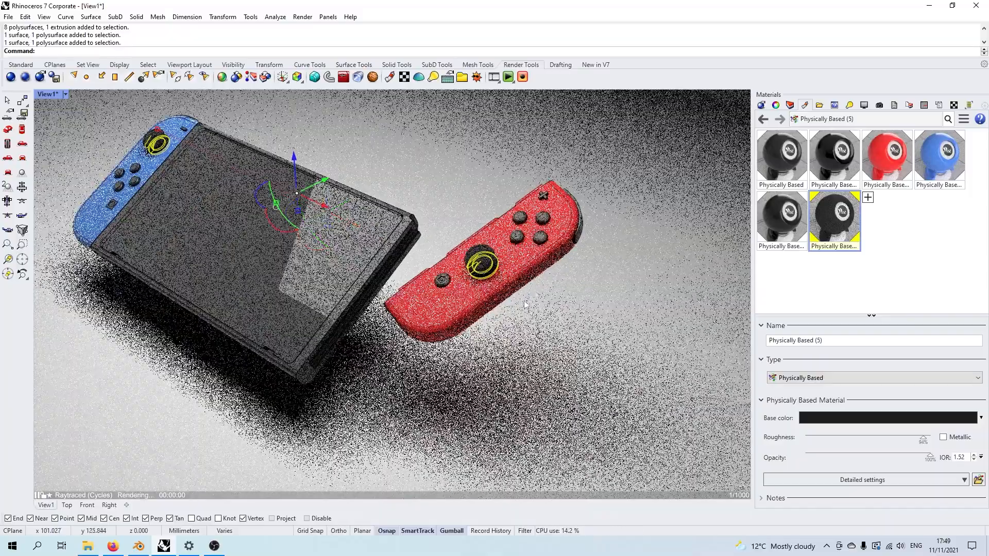
key(Escape)
scroll(487, 370, up, 8)
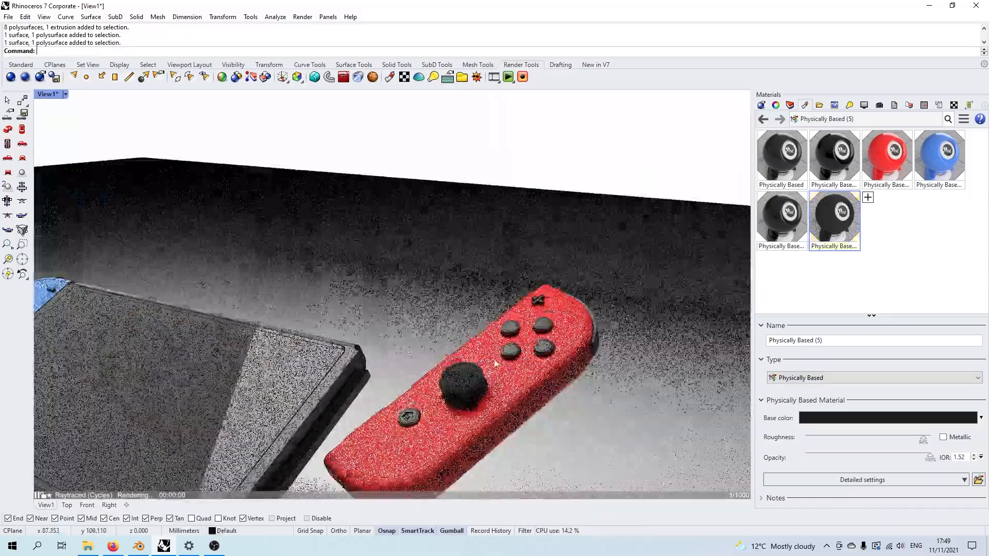
- Reduce the thumbstick material's roughness slightly and restore the saved named view View1
scroll(457, 379, down, 5)
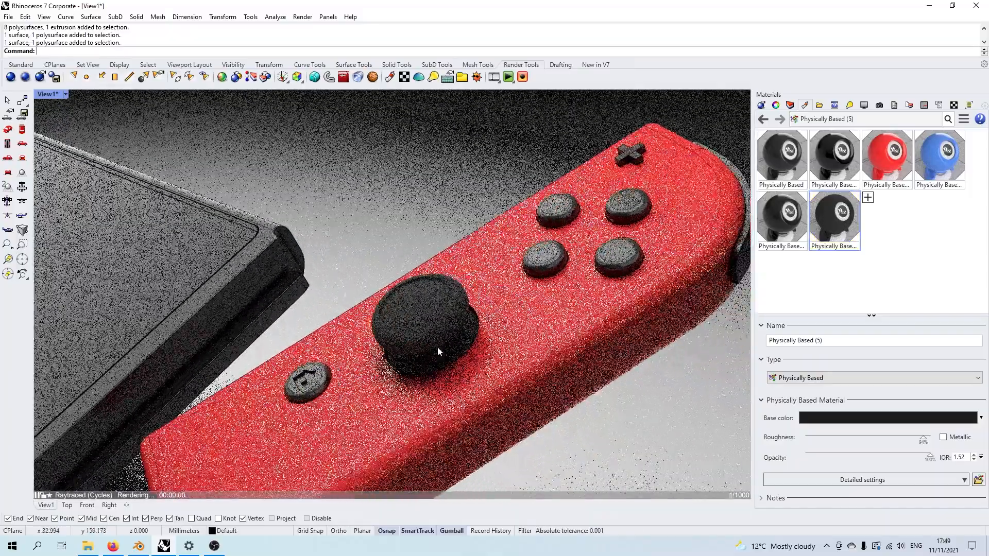
click(415, 309)
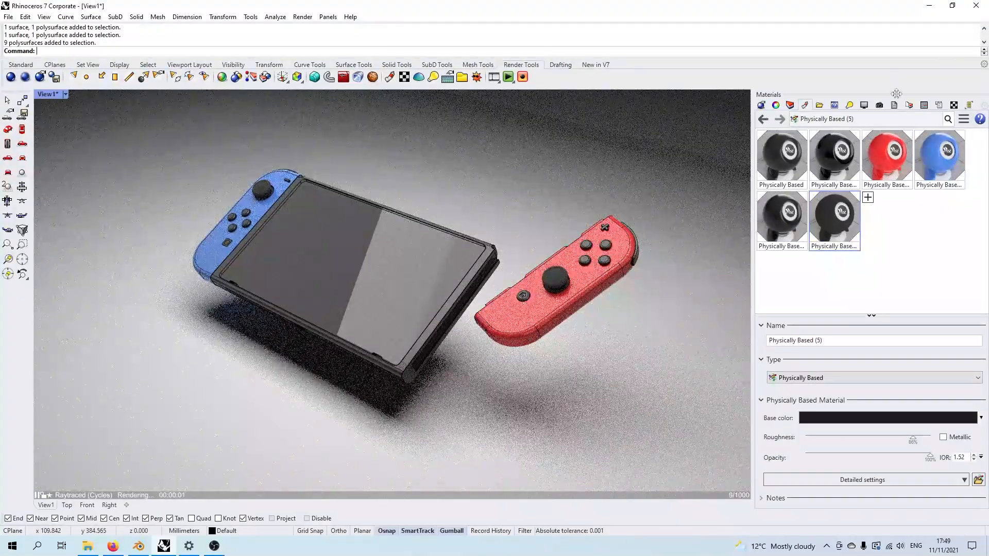
click(880, 105)
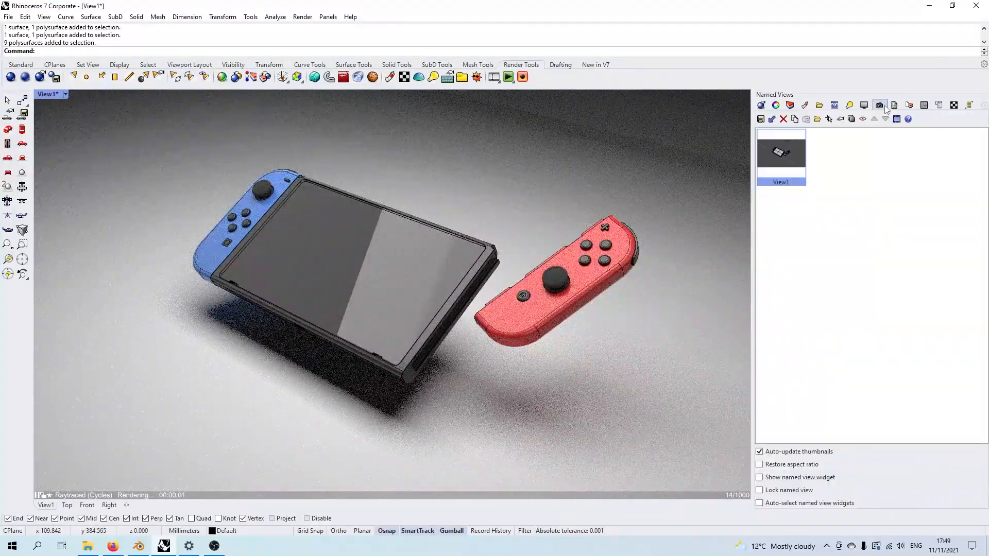
double_click(786, 147)
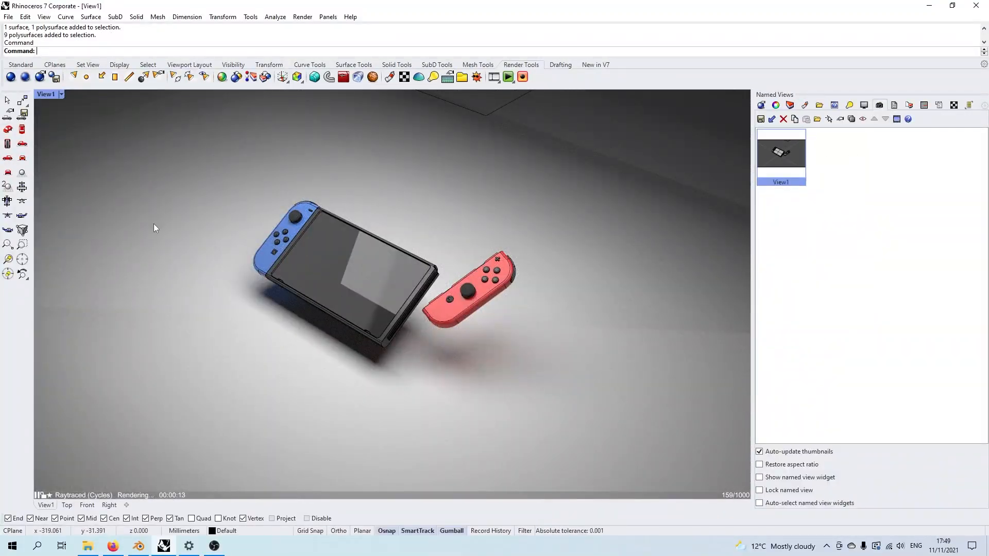
- Adjust the View1 camera's lens length and dolly together to flatten the perspective and show the console slightly larger in the frame
click(29, 19)
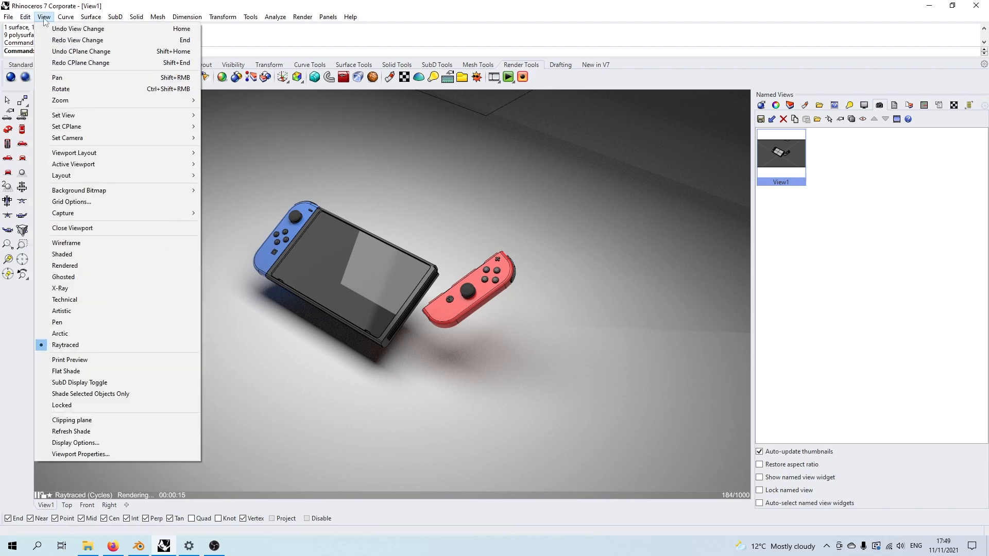
click(44, 19)
click(46, 95)
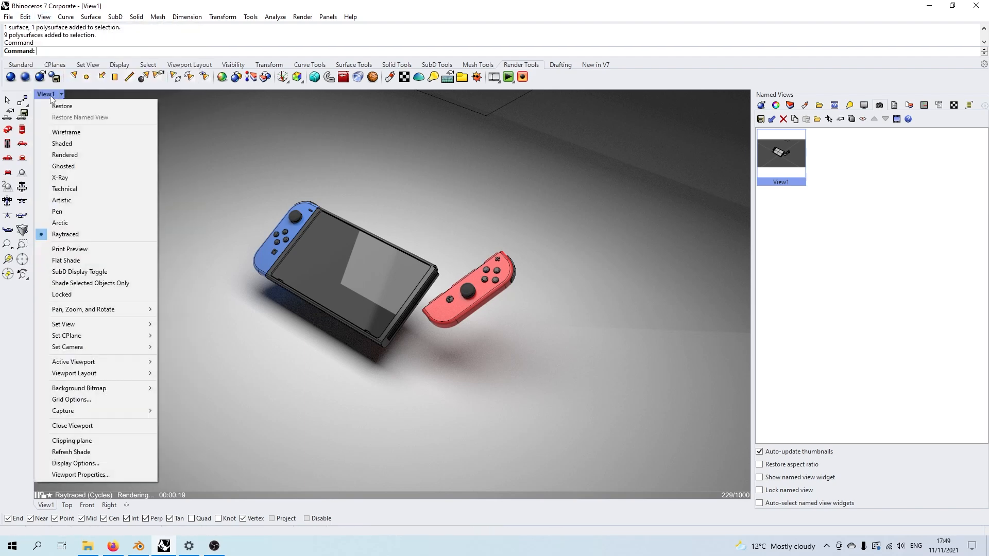
mouse_move(136, 348)
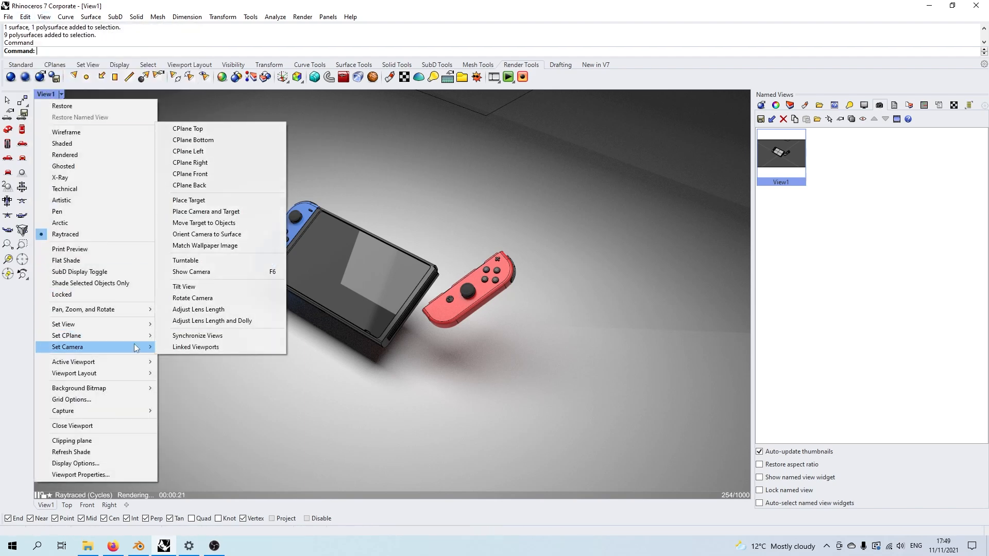
click(188, 321)
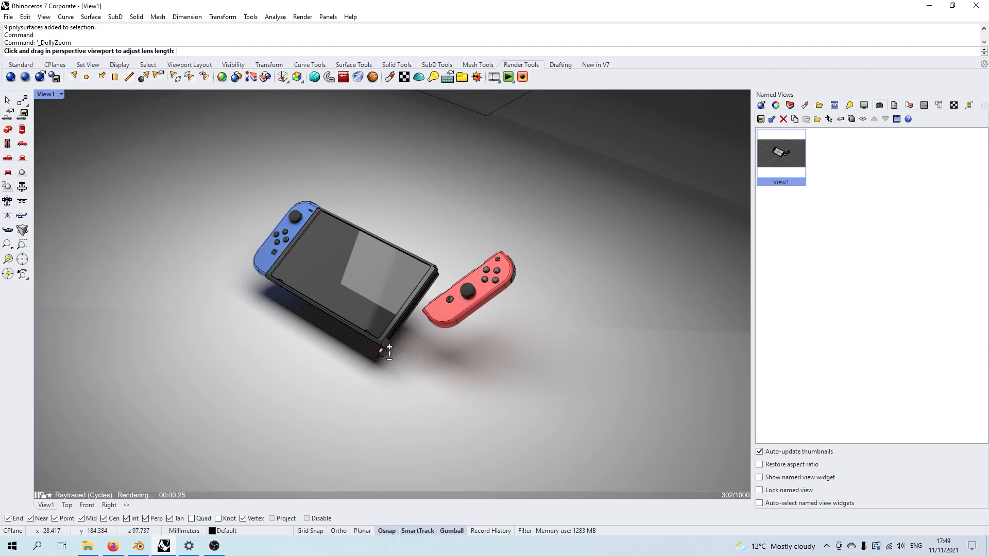
drag(518, 299, 634, 304)
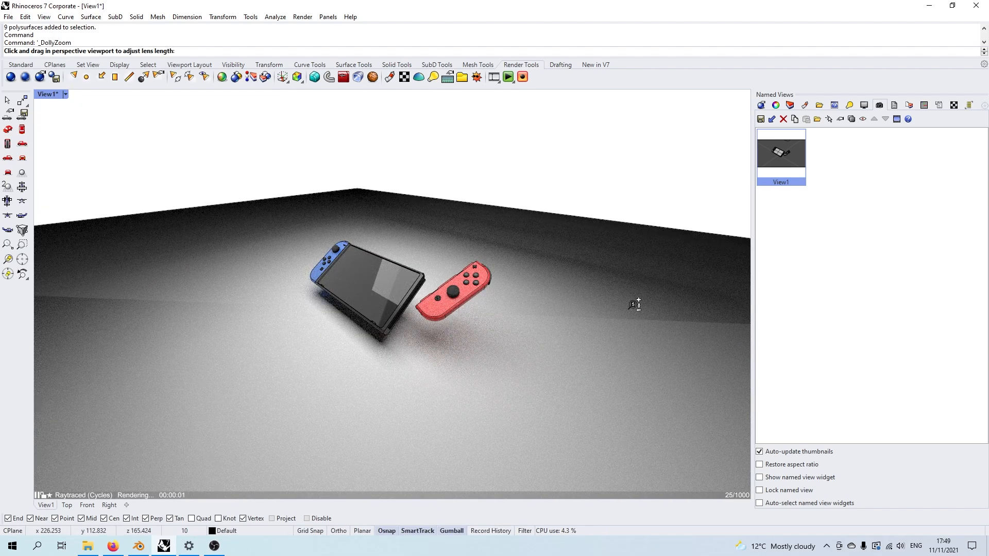
drag(634, 316, 655, 172)
drag(655, 171, 655, 161)
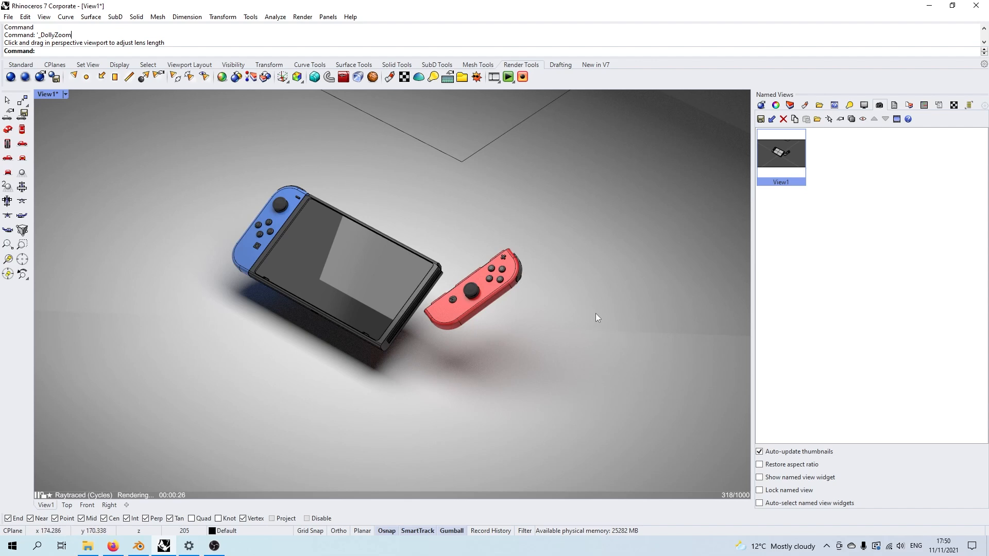
- Import the BCN Airport environment from the environment library and use it as the custom environment for reflections
click(761, 105)
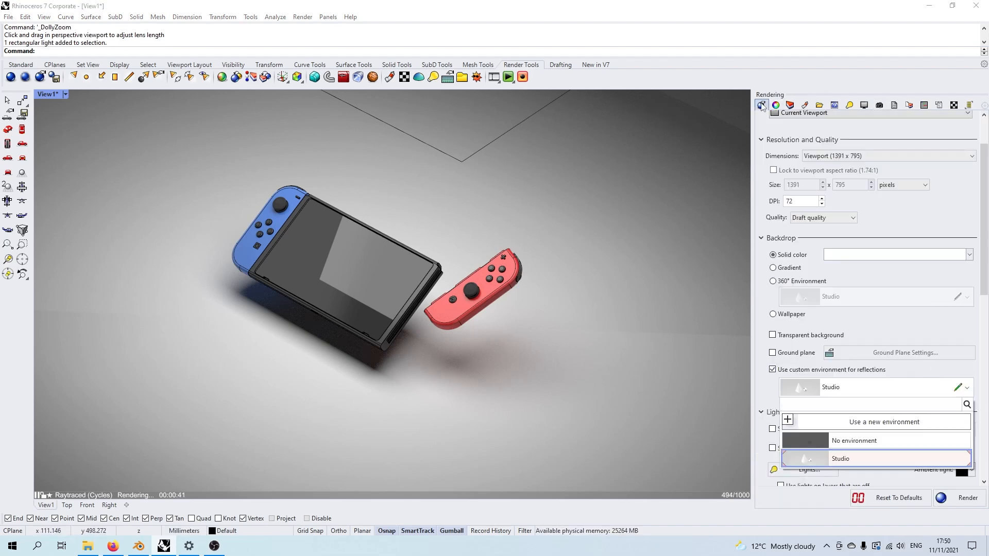
click(761, 105)
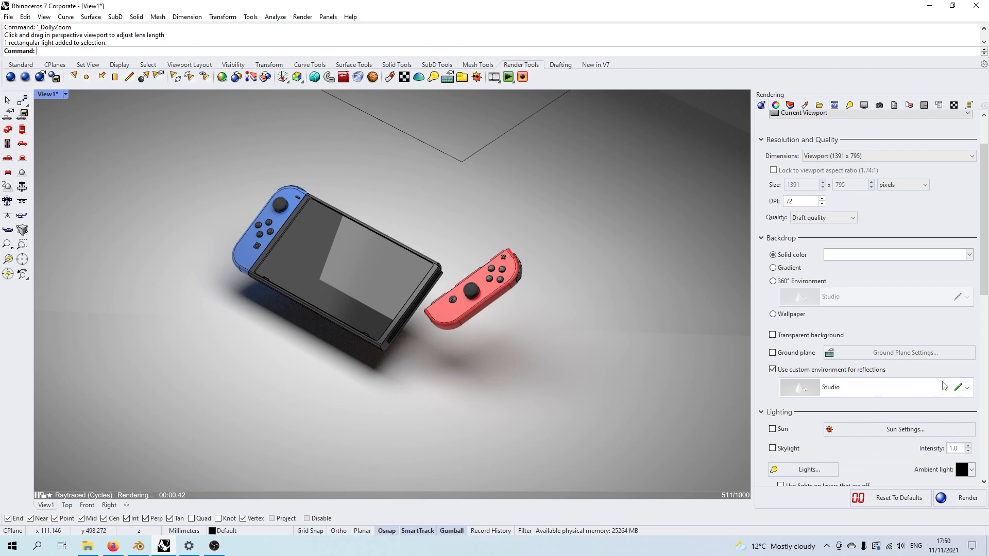
click(893, 392)
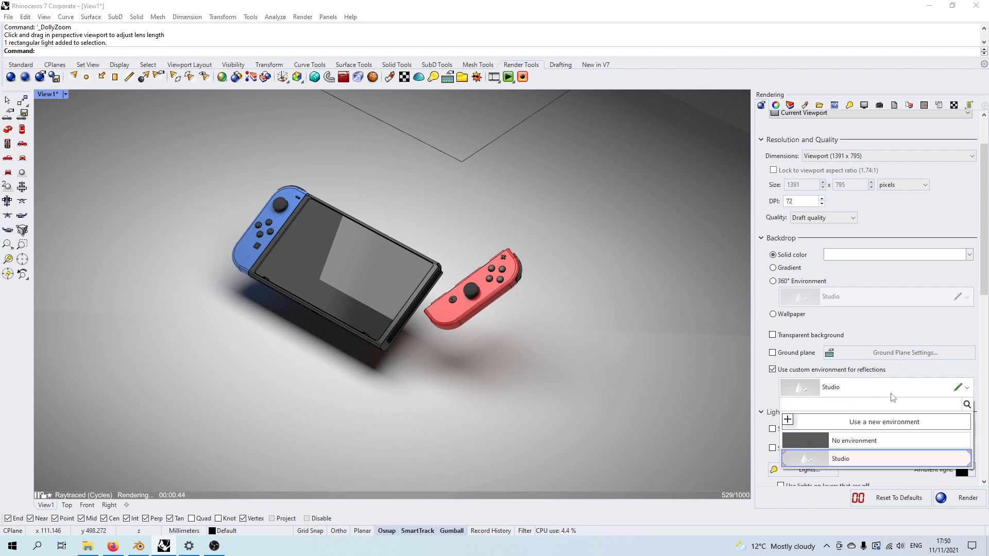
click(897, 423)
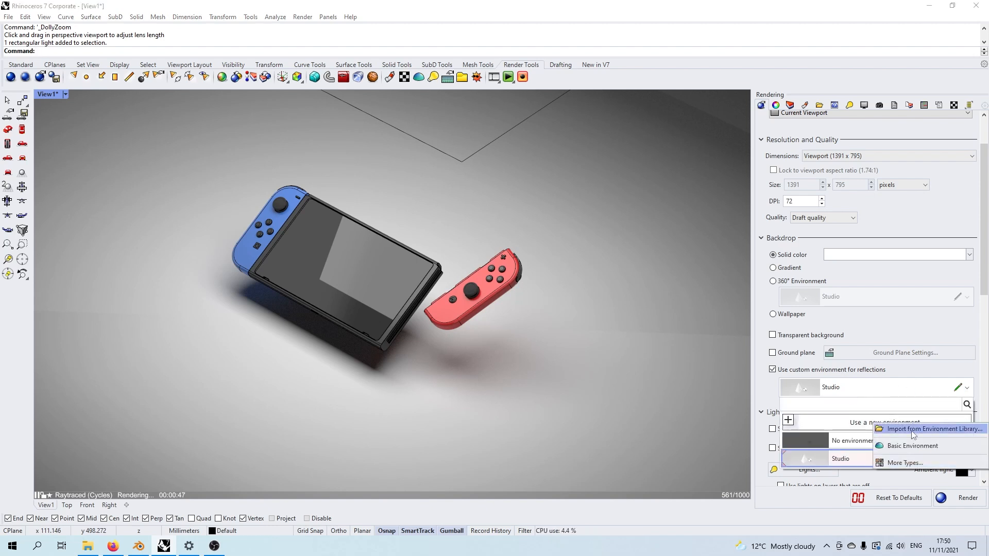
click(913, 430)
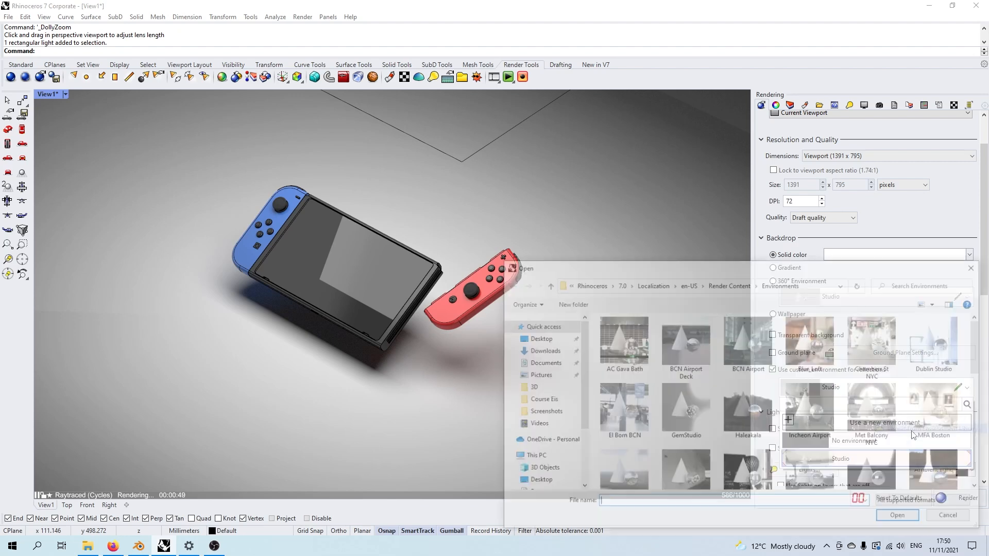
drag(729, 274, 682, 155)
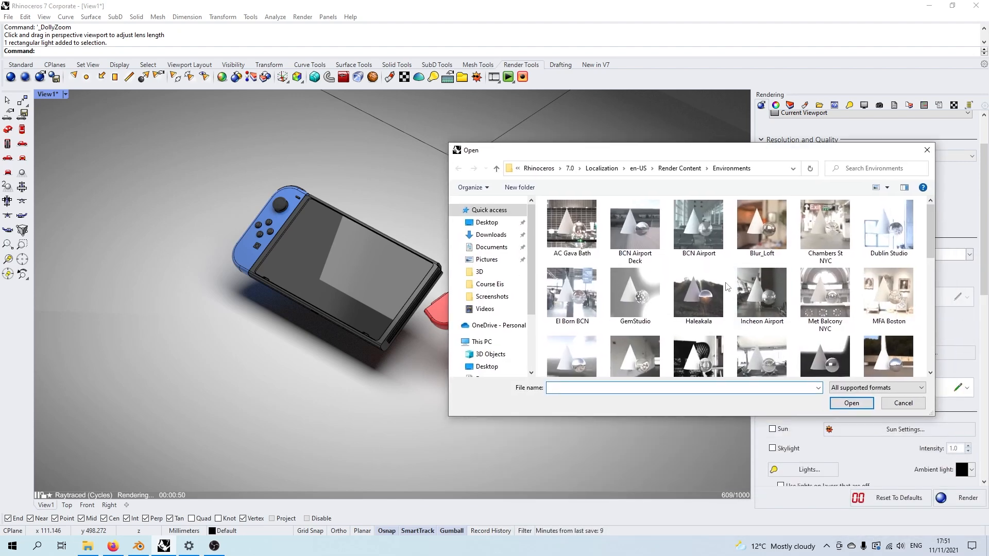
scroll(730, 283, down, 2)
scroll(728, 274, down, 3)
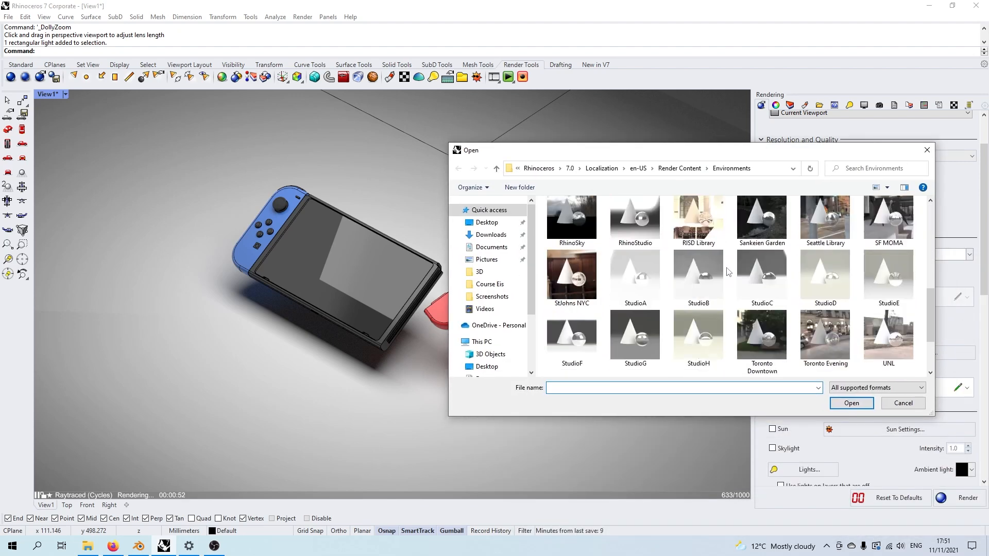
scroll(729, 272, down, 1)
scroll(729, 272, up, 8)
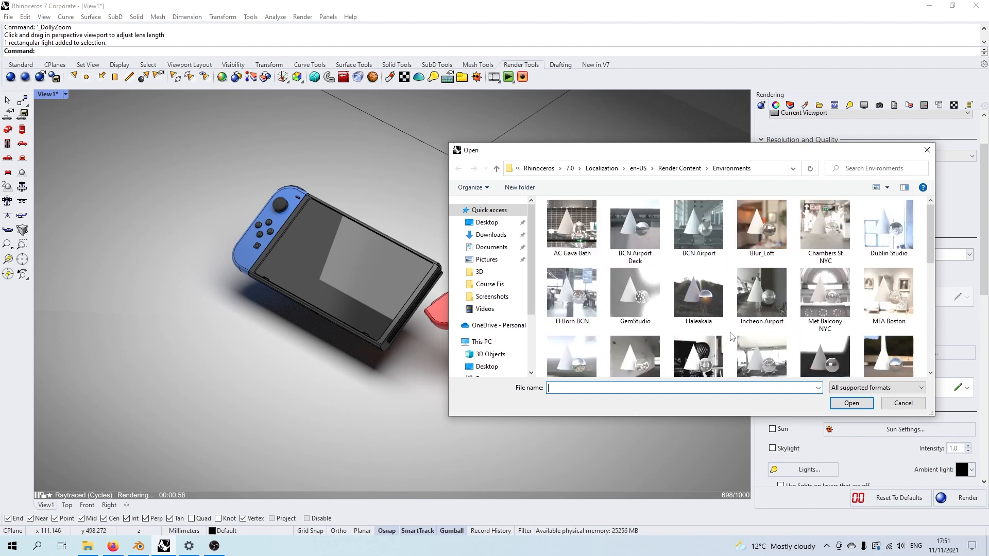
double_click(699, 227)
- Set the roughness of the console's glossy screen material, Physically Based (1), to 10%
click(311, 231)
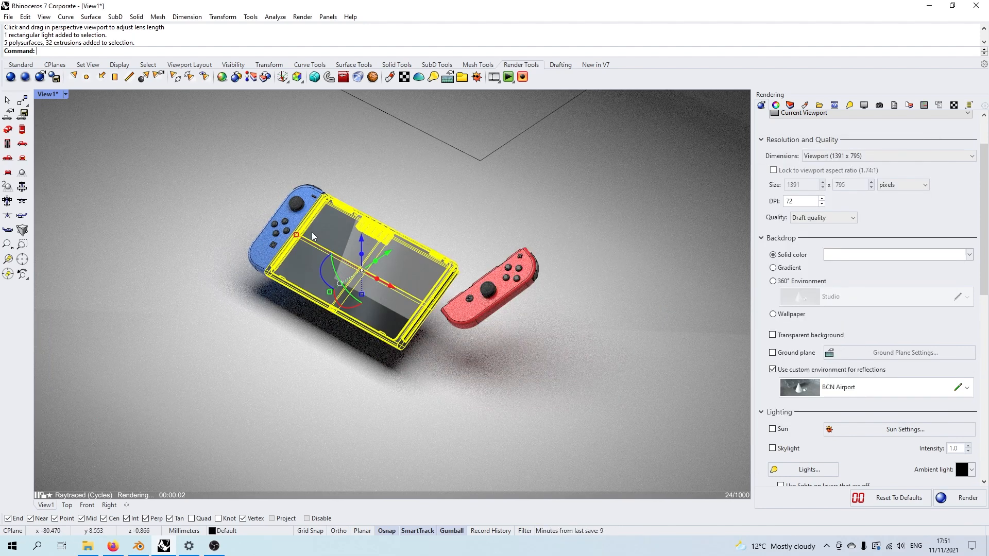
click(542, 326)
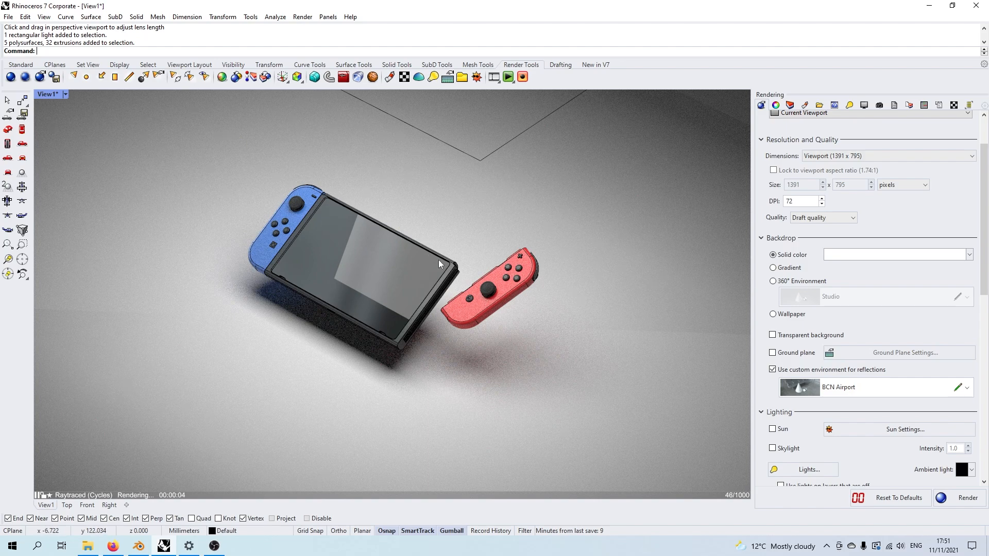
click(775, 105)
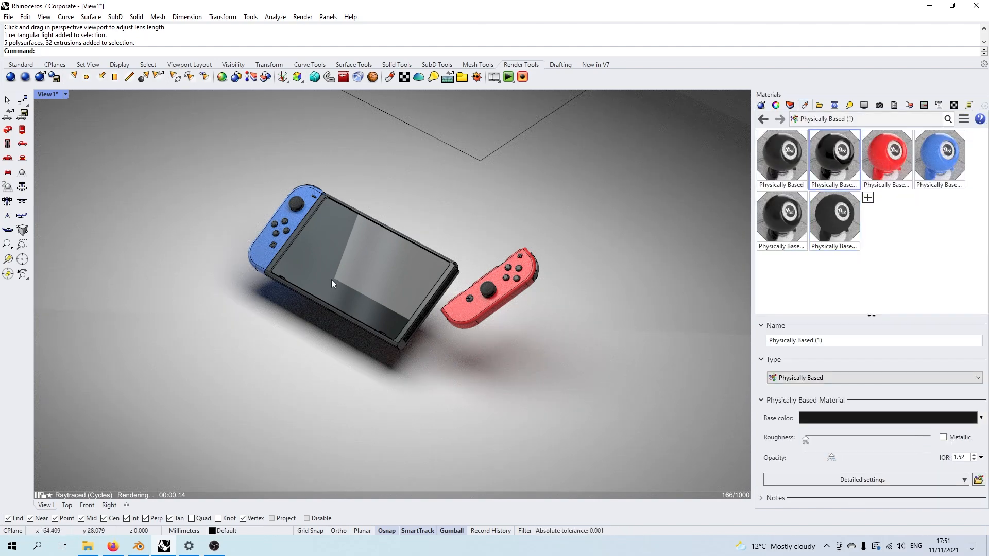
drag(806, 439, 818, 439)
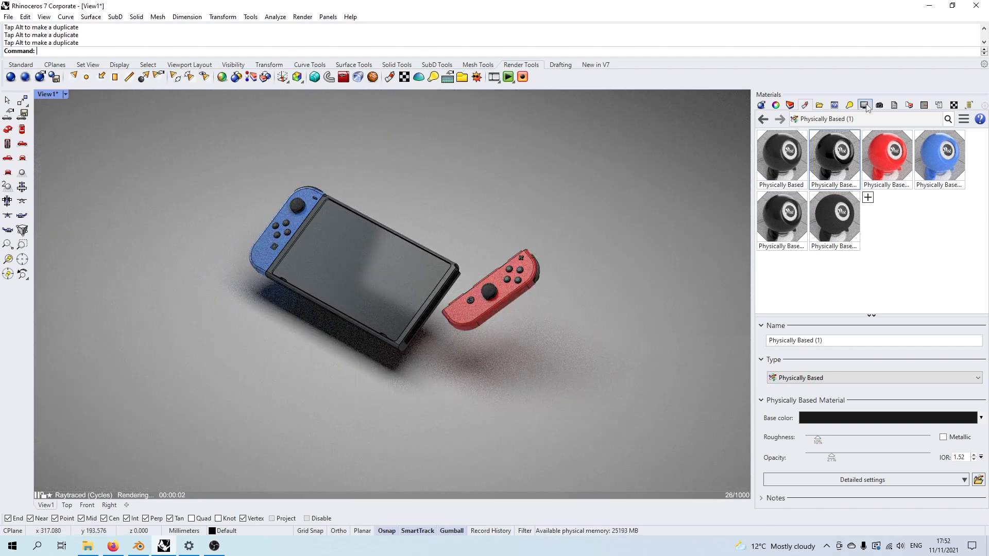
- Save the current camera framing over the named view View1
click(864, 106)
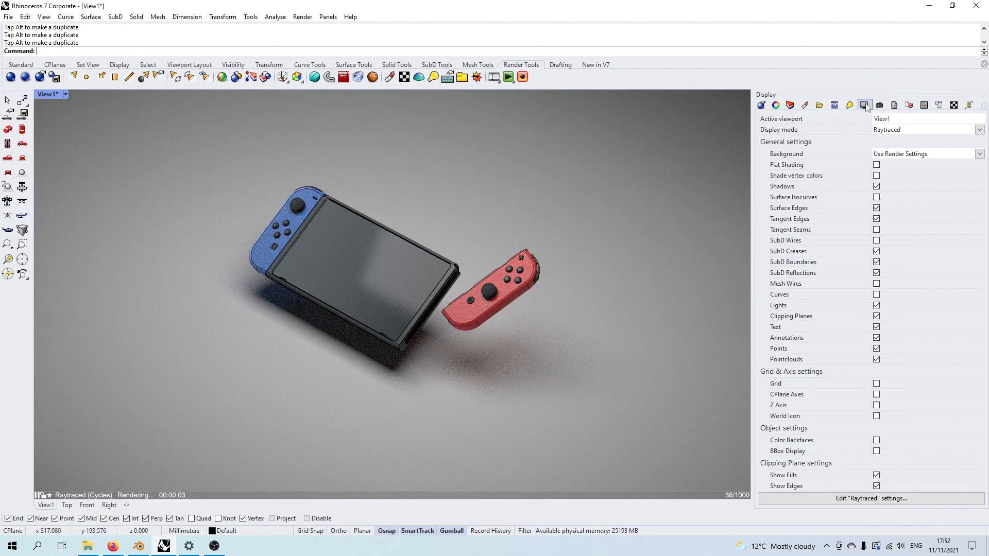
click(879, 105)
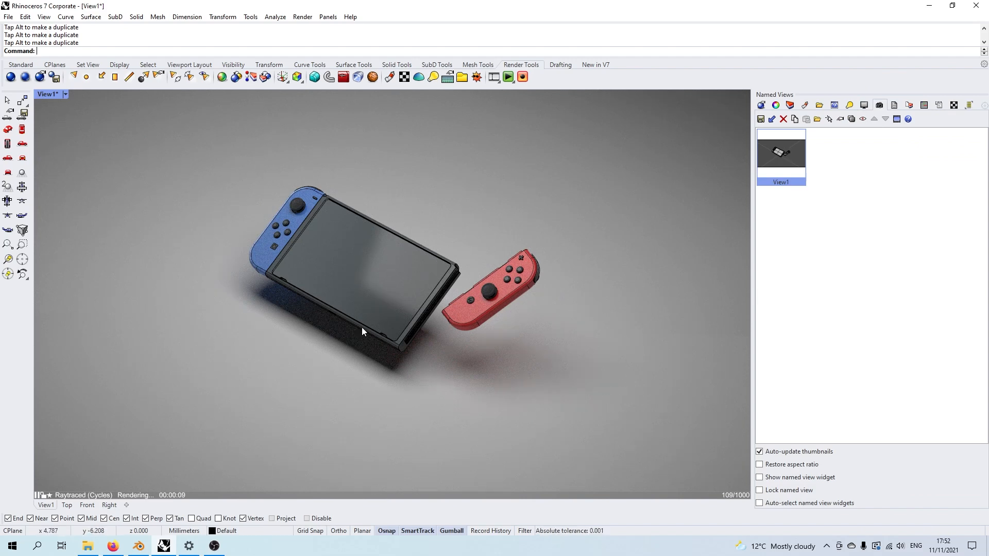
click(759, 121)
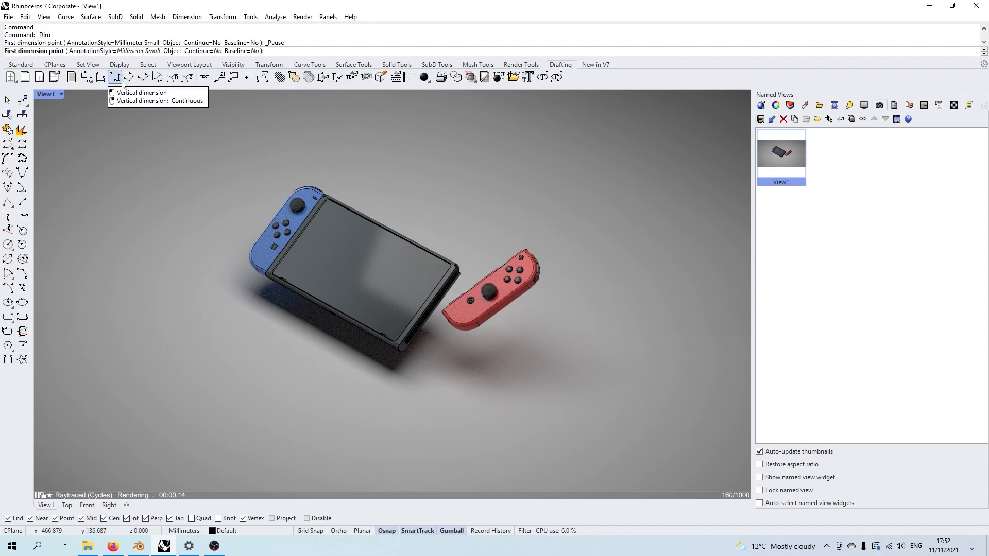
- Cancel the pending dimension and orient the construction plane to the flat screen surface of the console
key(Escape)
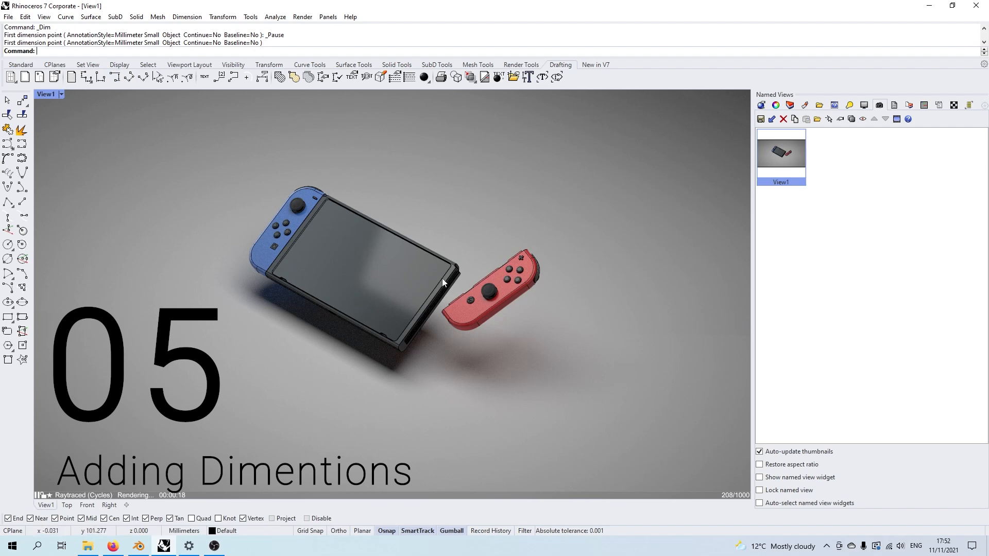
click(55, 65)
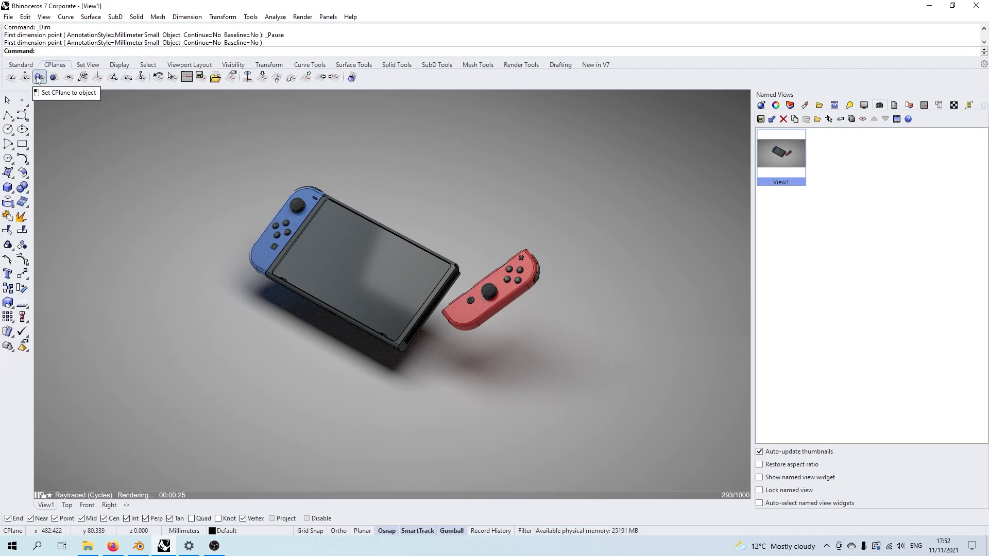
click(38, 79)
click(399, 301)
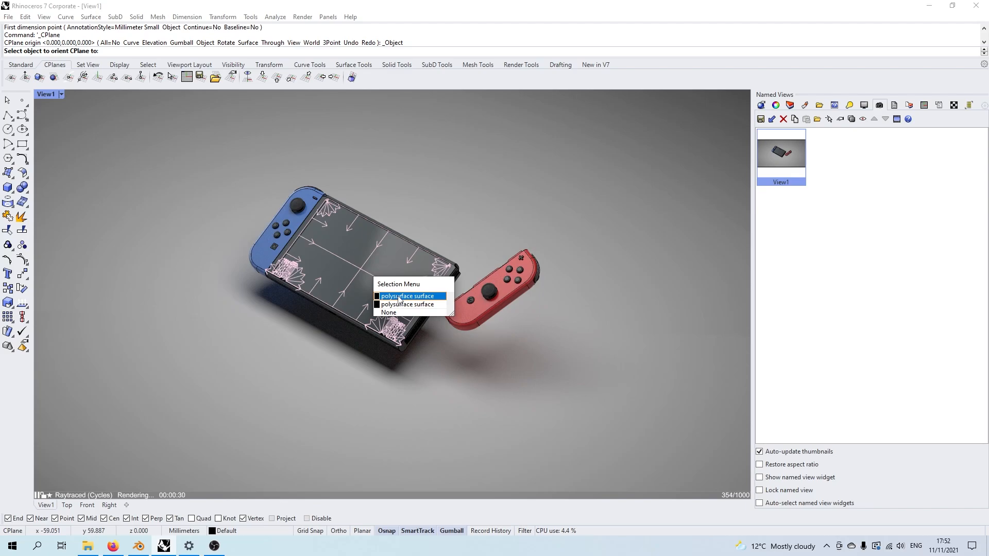
click(398, 296)
- Switch the viewport's display mode to Shaded and restore the named view View1
scroll(341, 247, down, 7)
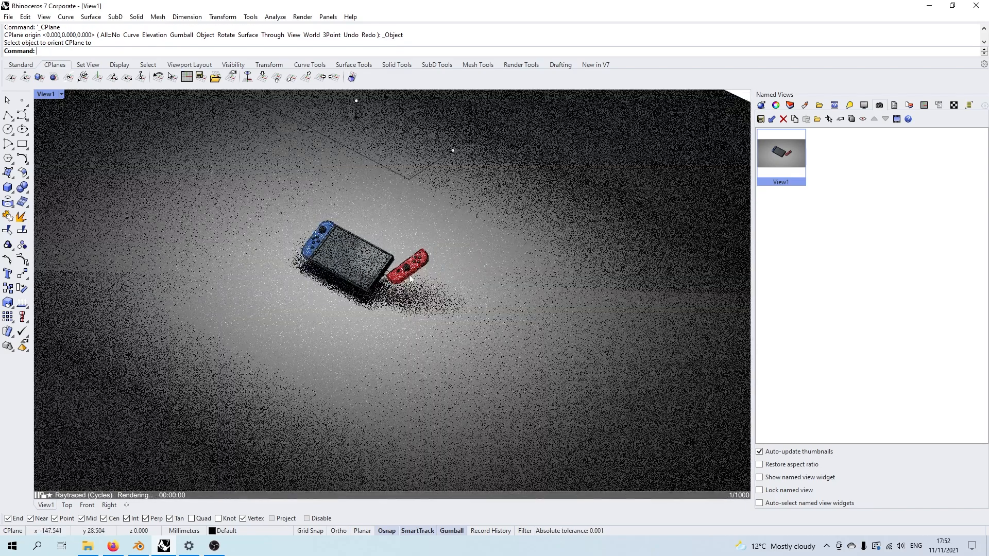
right_drag(342, 248, 446, 247)
scroll(406, 280, up, 6)
right_click(39, 97)
click(62, 127)
scroll(348, 248, down, 8)
mouse_move(349, 247)
right_down()
mouse_move(350, 263)
mouse_move(425, 302)
right_up()
scroll(359, 256, up, 9)
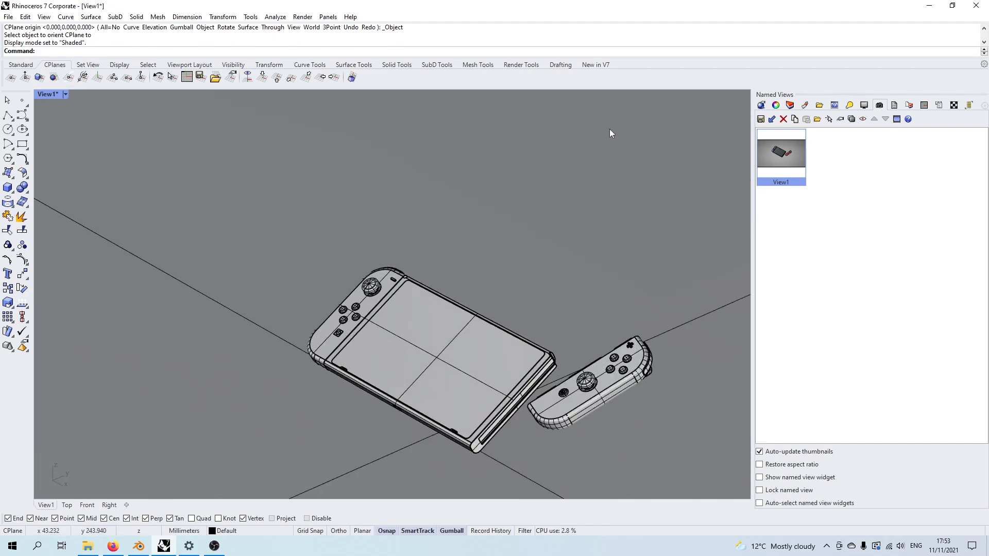
double_click(787, 141)
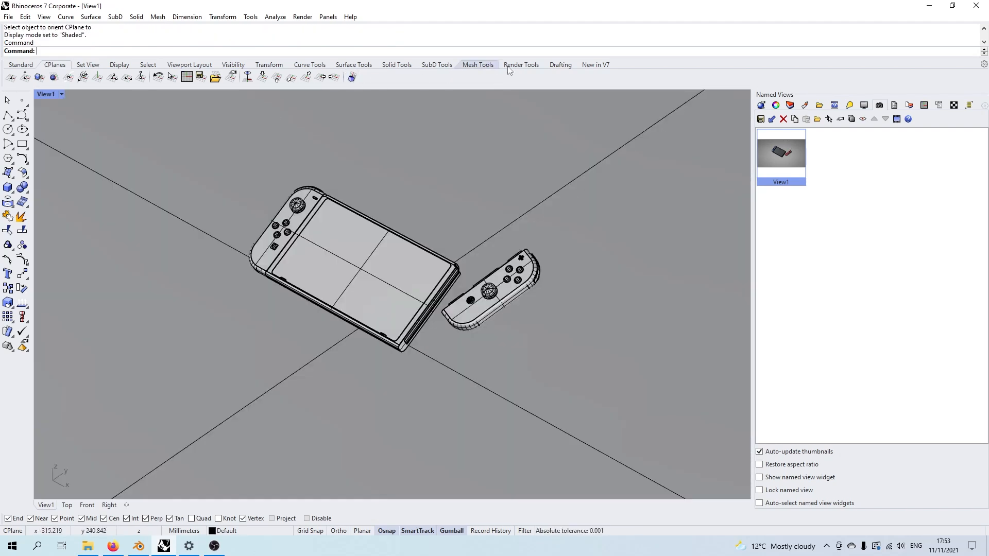
- Add a vertical linear dimension between the corners of the console body's open short end, with its line just outside that end
click(560, 64)
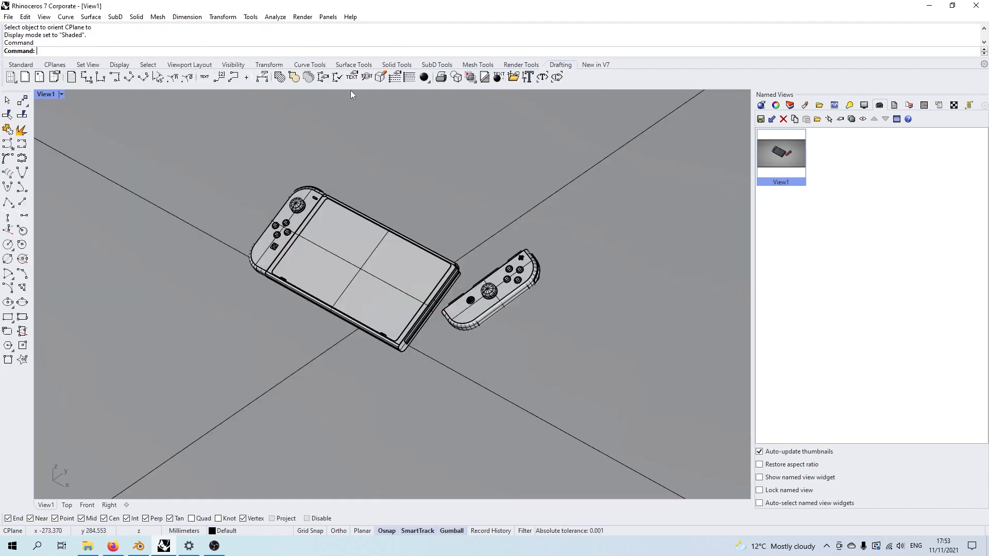
click(115, 77)
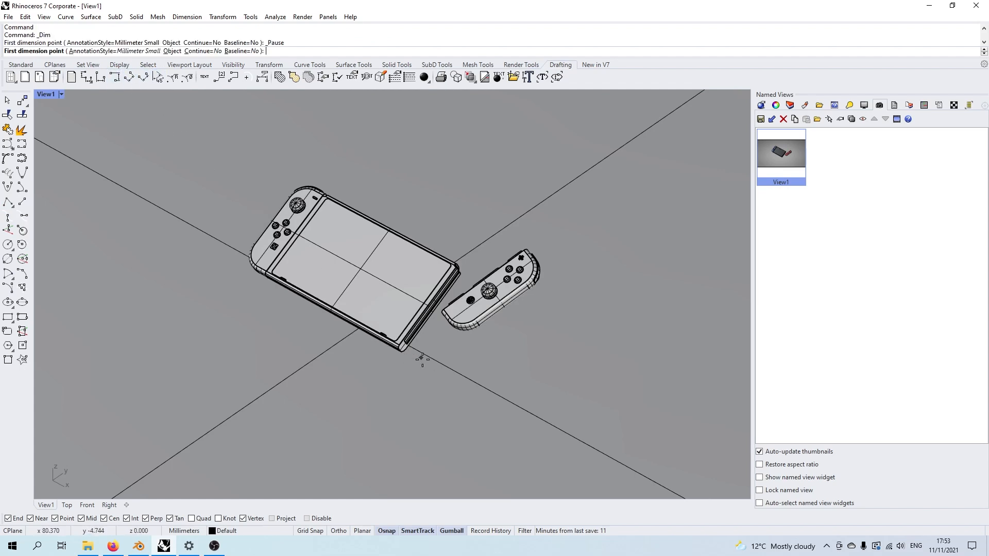
scroll(406, 351, up, 6)
scroll(357, 346, up, 5)
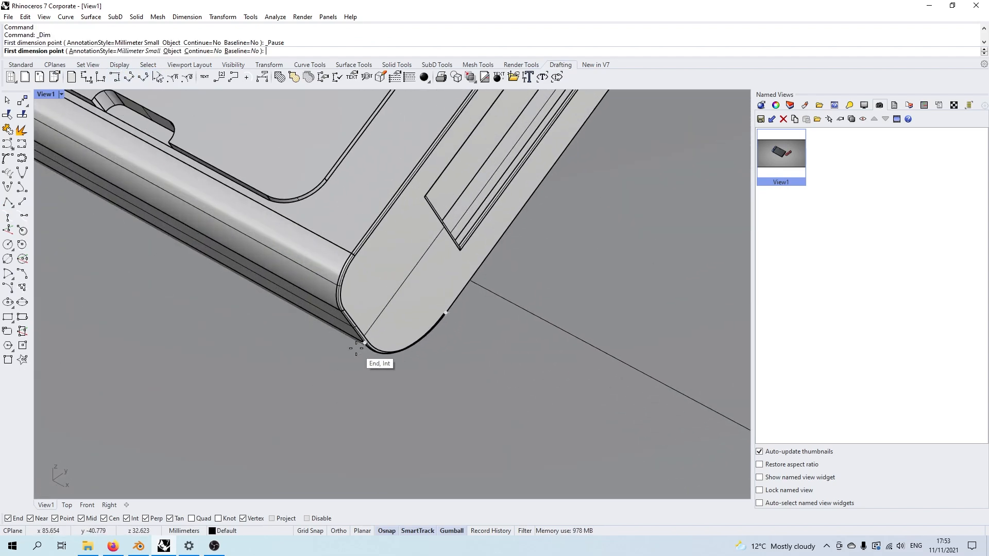
click(360, 341)
scroll(363, 340, down, 10)
right_drag(628, 289, 359, 361)
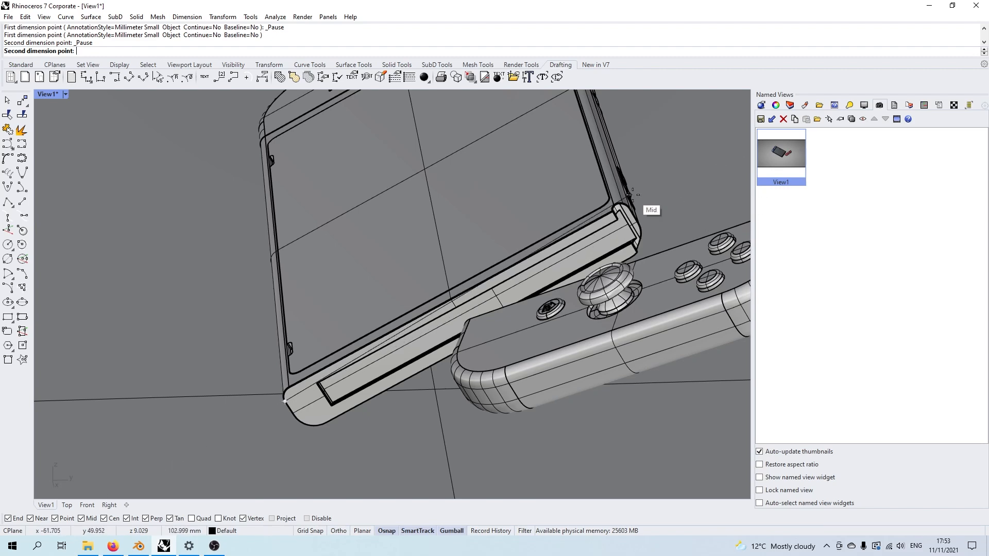
click(632, 211)
scroll(527, 309, down, 8)
right_drag(527, 309, 654, 306)
scroll(280, 318, up, 4)
shift+right_drag(282, 317, 412, 273)
right_drag(443, 281, 361, 309)
scroll(360, 309, up, 3)
click(552, 153)
scroll(552, 153, down, 8)
shift+right_drag(552, 153, 479, 302)
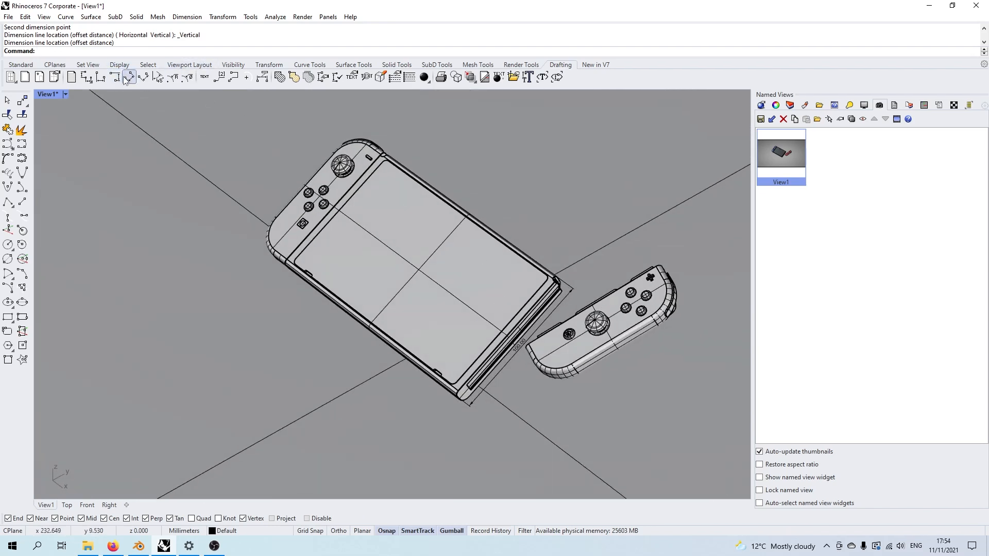
- Add a horizontal linear dimension along the console's upper long edge, from the open-end corner to the attached controller, with its line outside the body
click(100, 77)
right_drag(565, 213, 418, 222)
shift+right_drag(417, 221, 399, 244)
scroll(447, 418, up, 12)
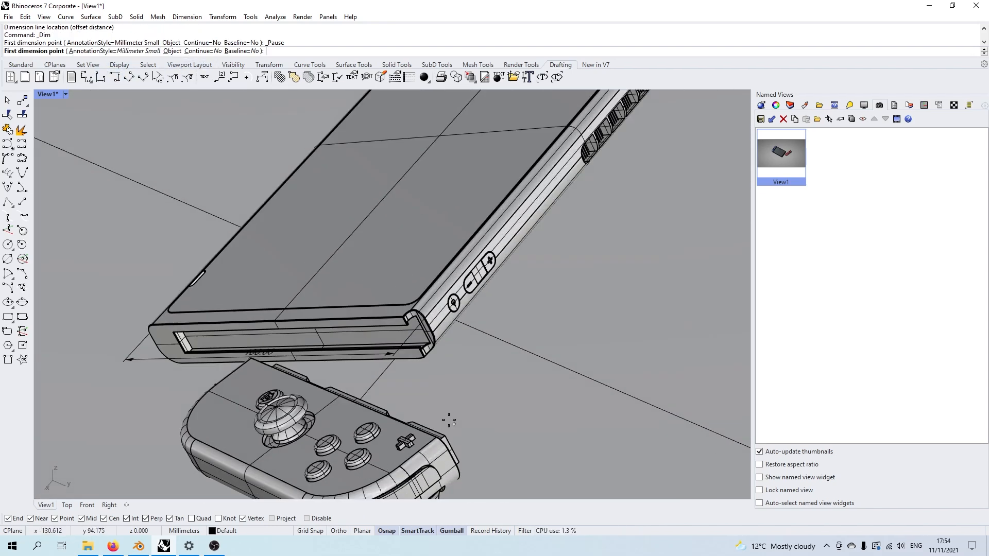
click(421, 244)
scroll(464, 232, down, 10)
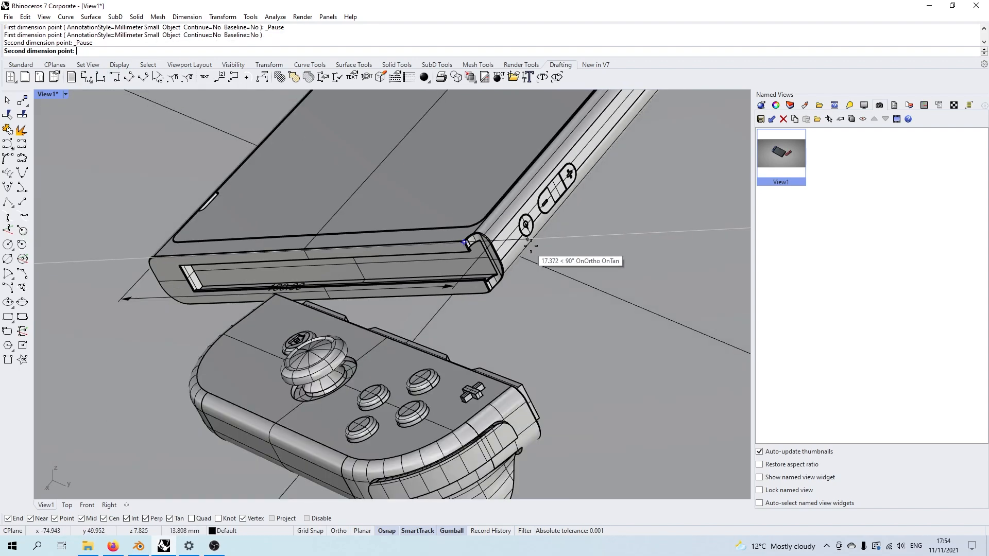
right_drag(551, 220, 510, 336)
shift+right_drag(621, 400, 330, 227)
shift+right_drag(597, 366, 402, 295)
scroll(404, 308, up, 6)
scroll(412, 332, up, 10)
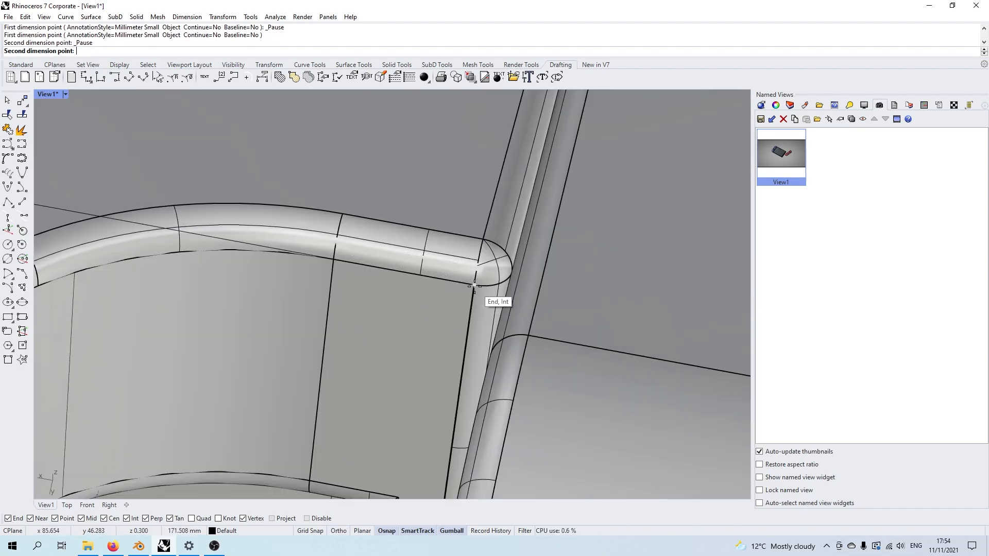
click(488, 281)
scroll(496, 286, down, 6)
scroll(496, 286, down, 8)
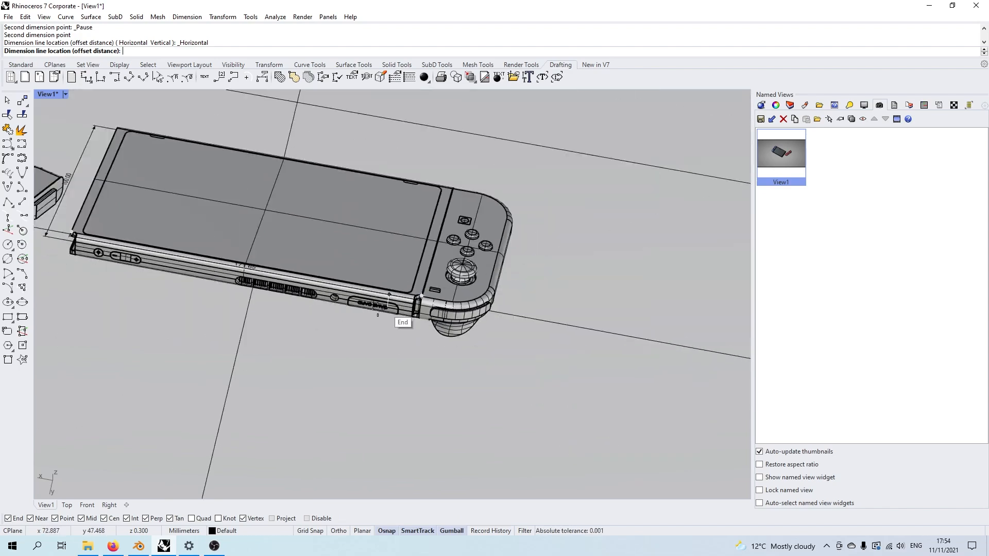
right_drag(418, 336, 572, 203)
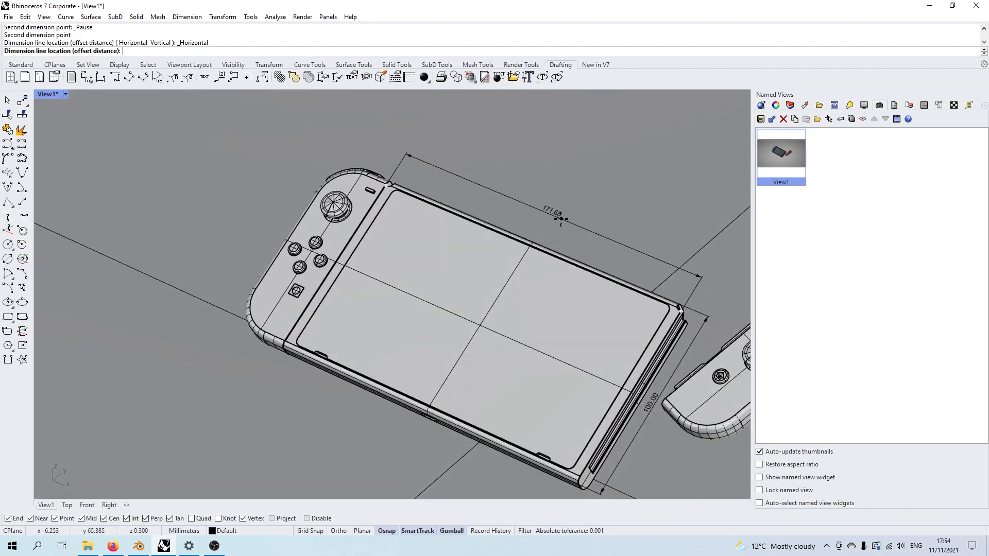
click(574, 212)
- Select both console dimensions and set their linear resolution to 1
scroll(520, 321, down, 5)
shift+right_drag(479, 333, 420, 311)
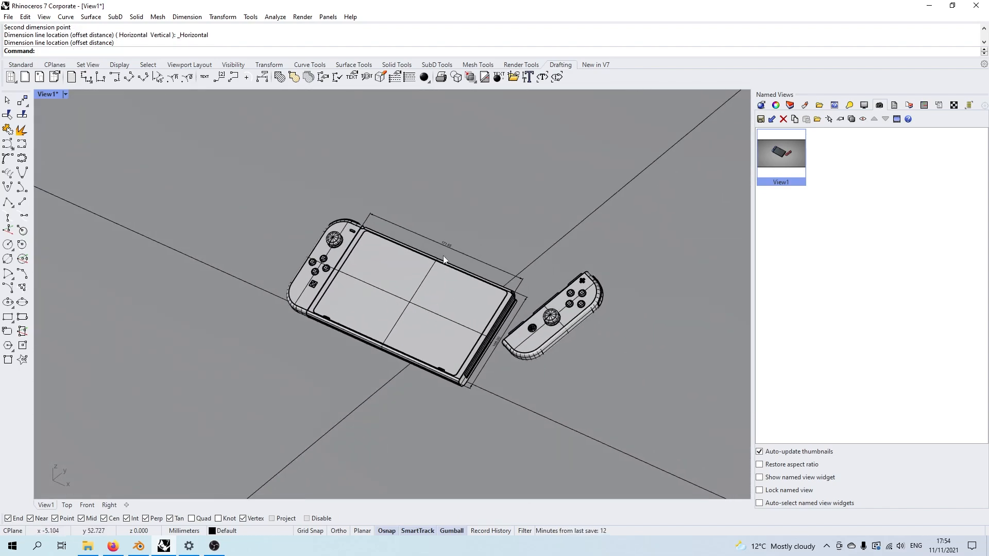
scroll(438, 253, up, 2)
shift+right_drag(433, 249, 363, 219)
click(378, 211)
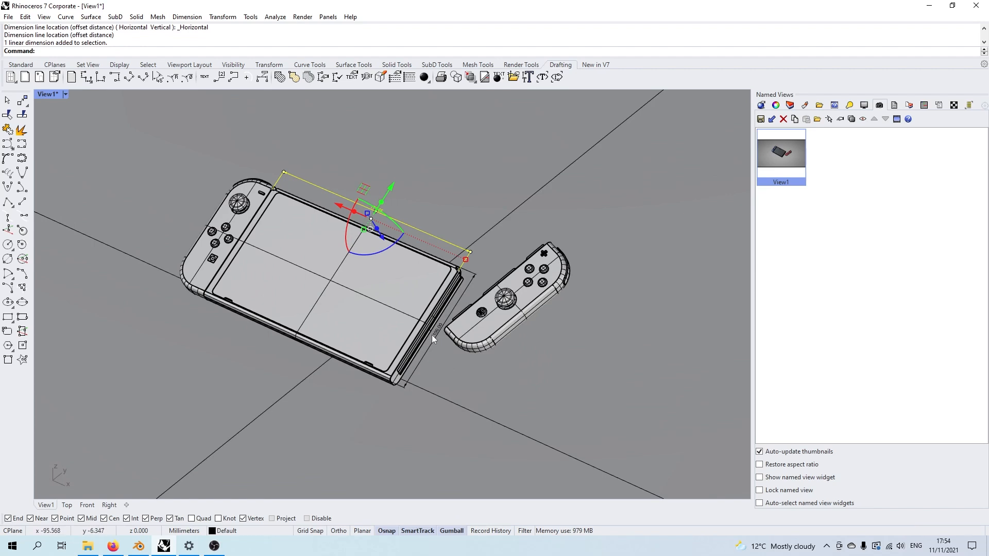
shift+click(432, 336)
click(484, 360)
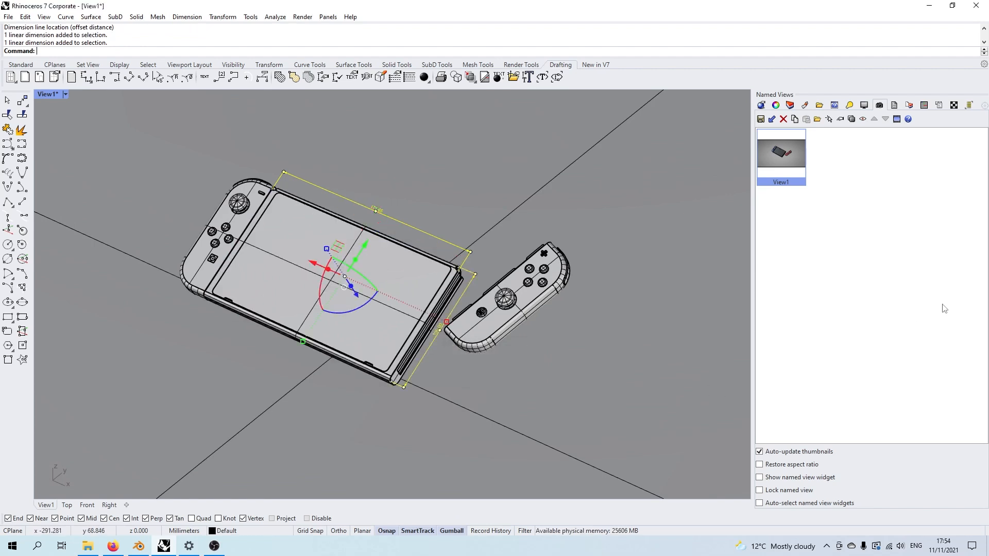
click(761, 105)
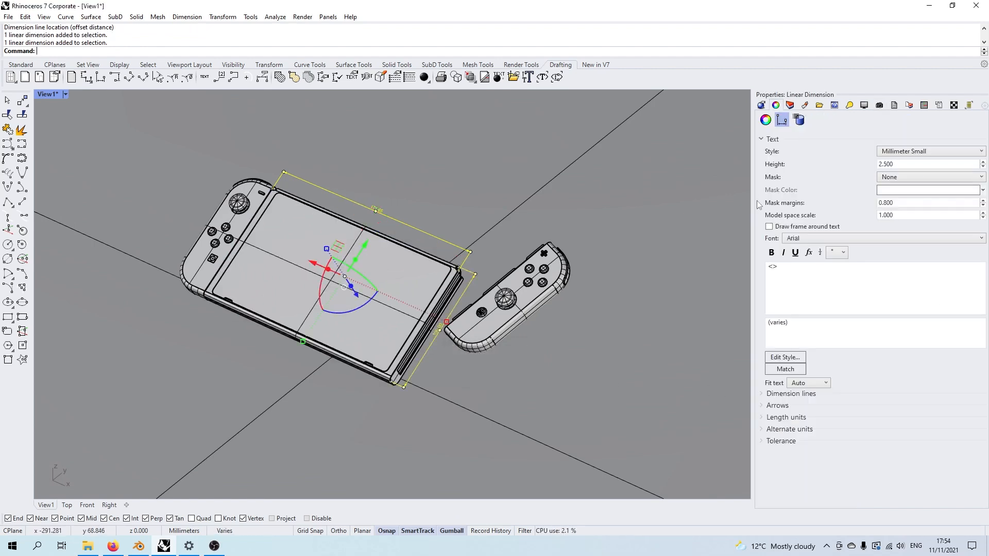
click(769, 418)
click(893, 445)
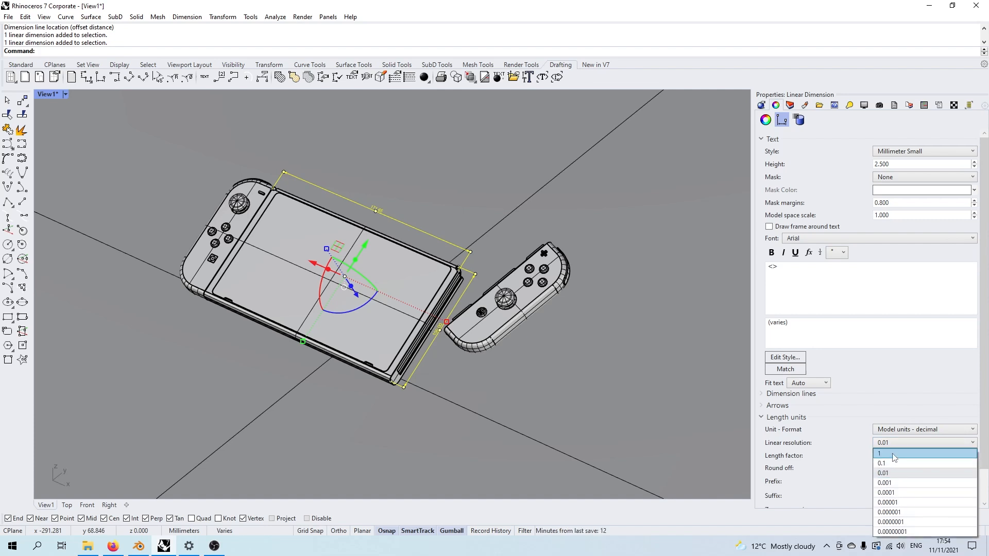
click(893, 454)
click(433, 332)
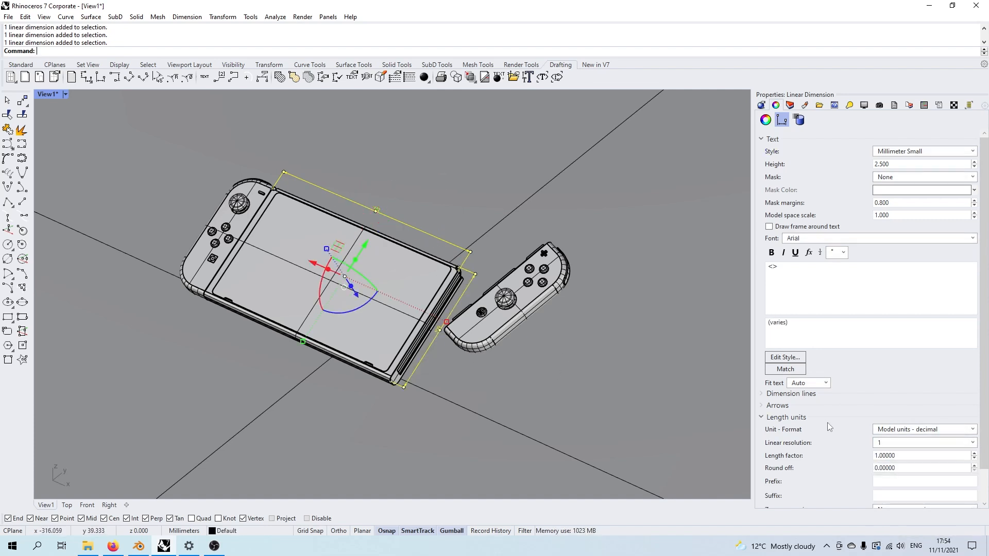
- Set the text height of both dimensions to 5 and change Arrowhead 1 to Tick
click(974, 162)
click(973, 162)
click(799, 408)
click(889, 418)
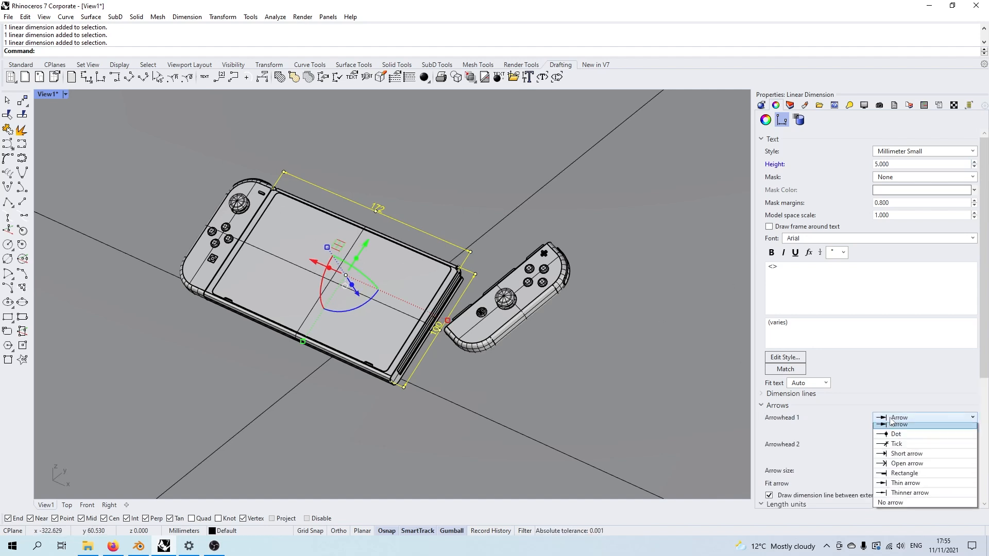
click(901, 448)
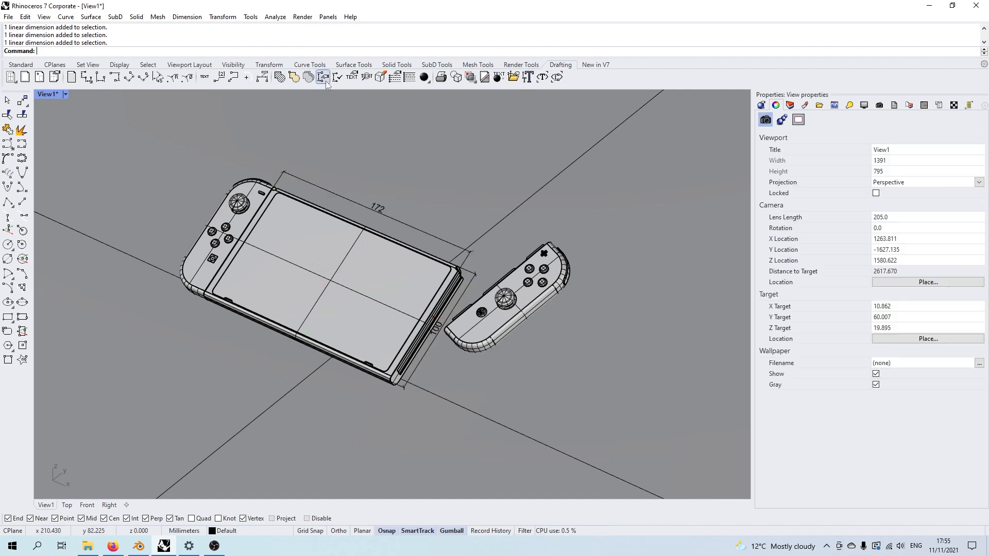
- Add a leader with the text "LEFT JOYSTICK" from the attached controller's joystick to a horizontal shoulder outside the console
scroll(260, 153, up, 2)
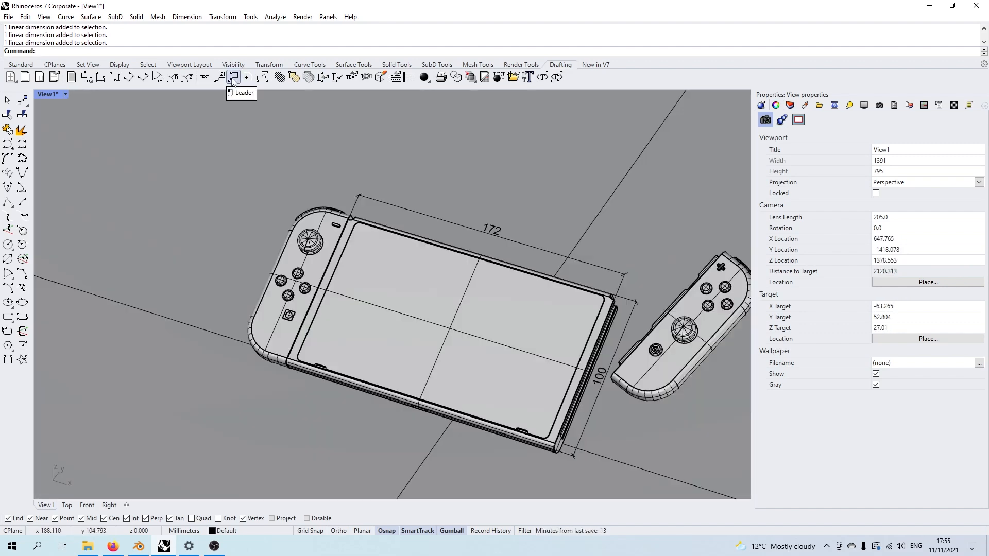
click(233, 77)
scroll(288, 237, up, 3)
click(288, 234)
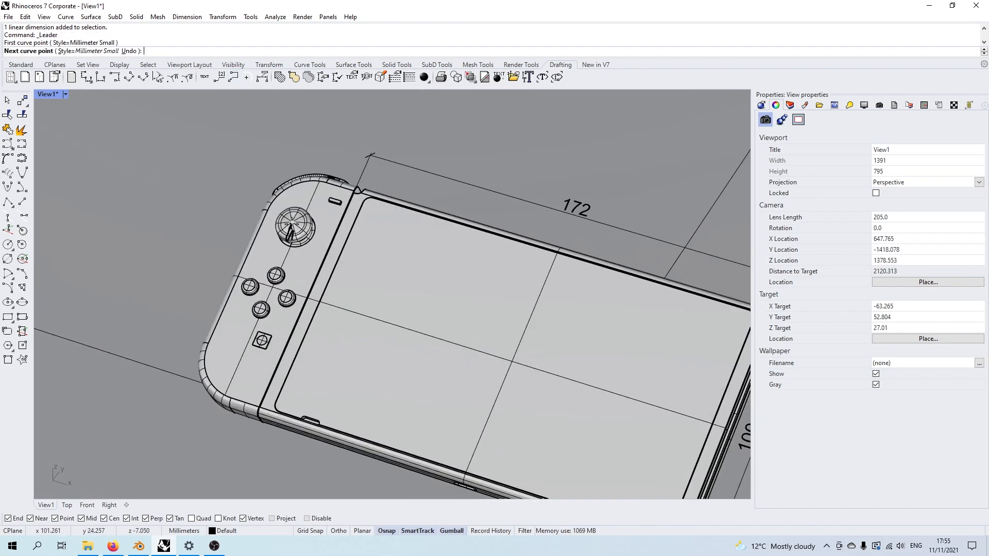
scroll(273, 226, down, 4)
click(273, 210)
shift+click(253, 207)
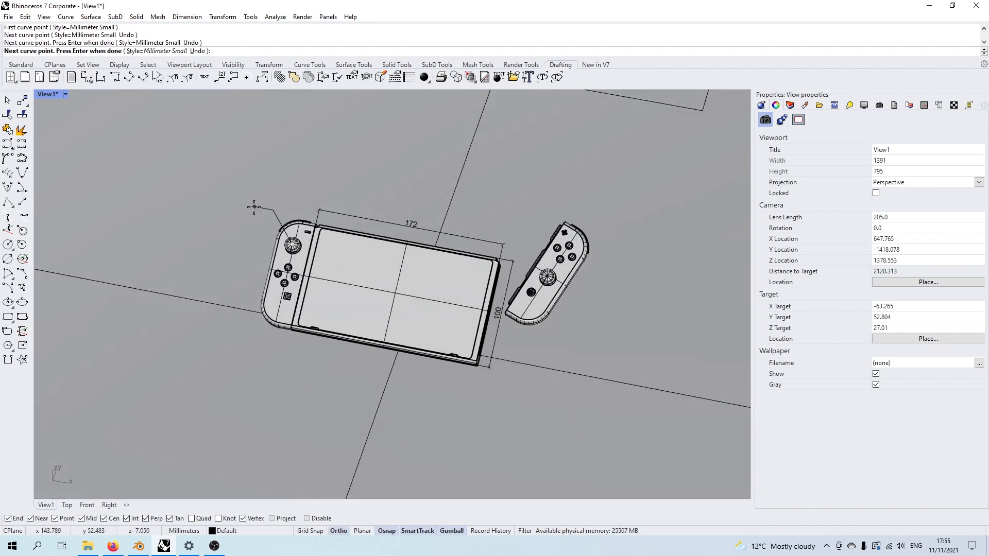
key(Return)
text(LEFT JOYSTICK)
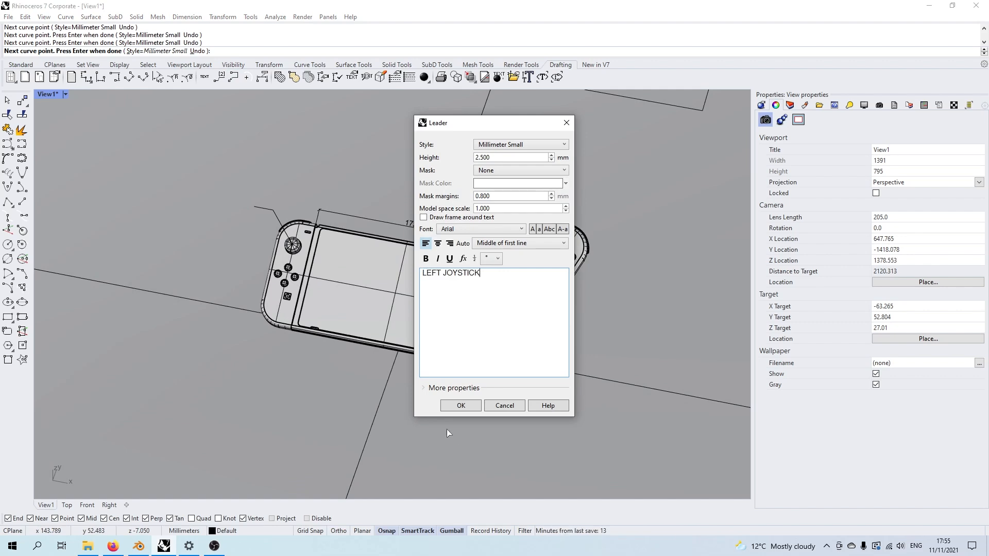
click(464, 406)
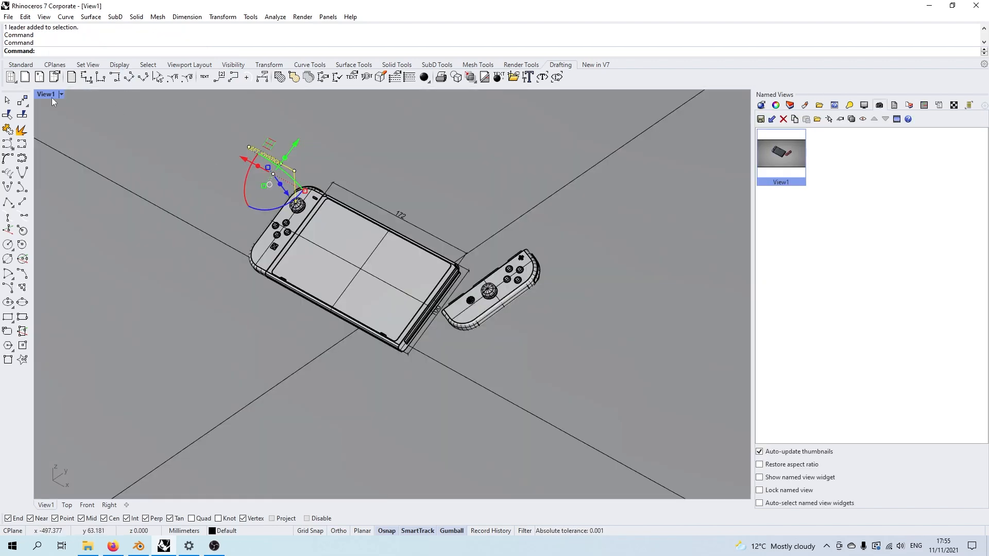
- Restore the named view View1 and set the viewport's display mode to Raytraced
click(52, 97)
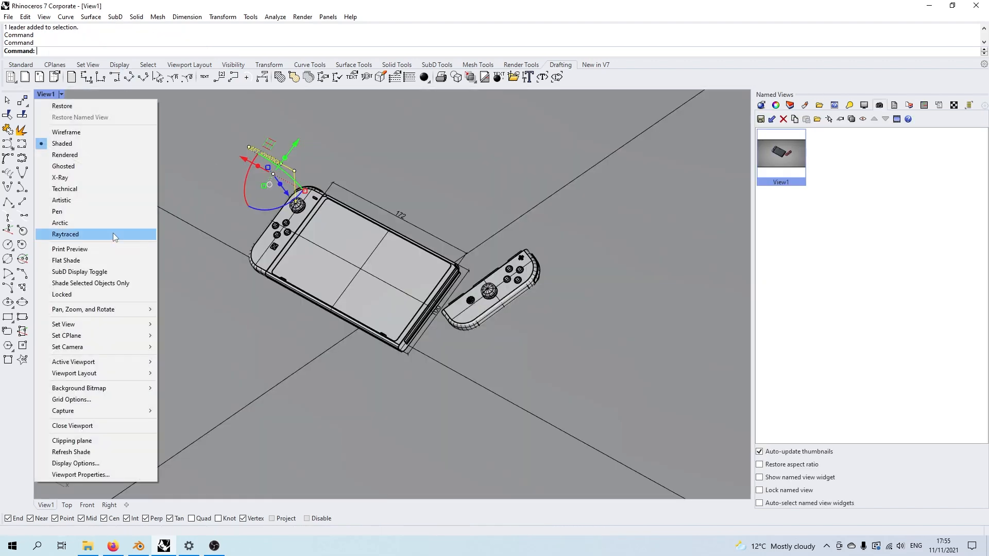
click(113, 233)
- Set the rectangular light's intensity to 150
click(849, 105)
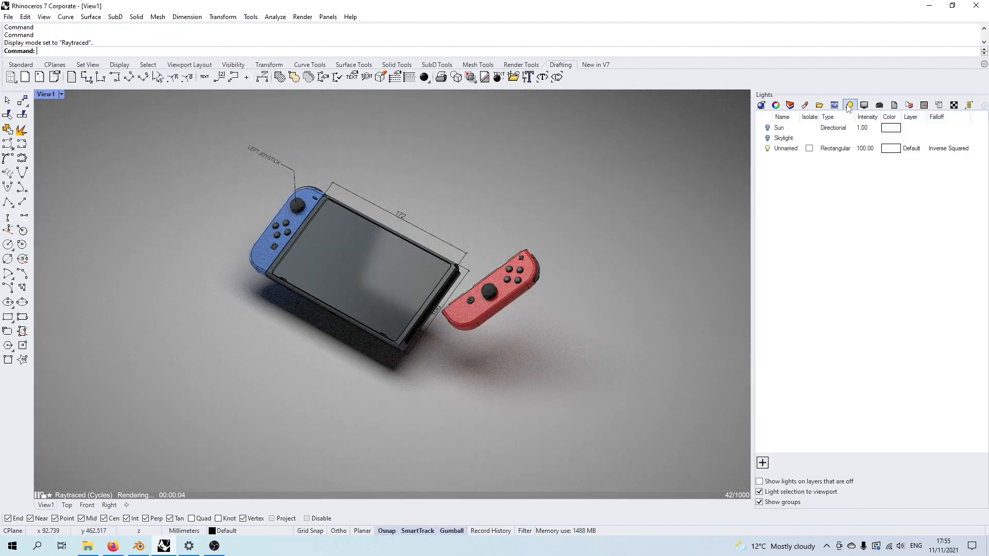
click(786, 148)
click(787, 148)
double_click(787, 149)
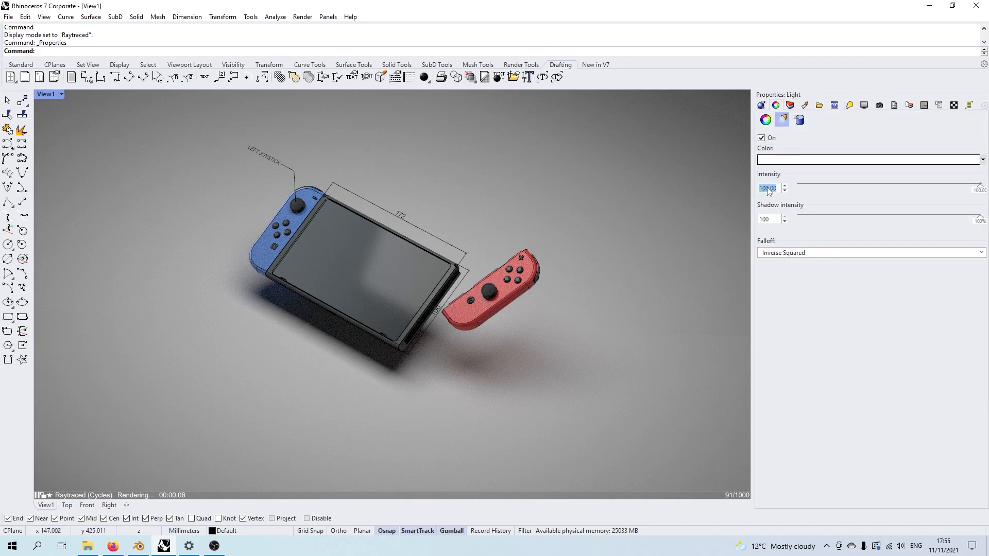
text(120)
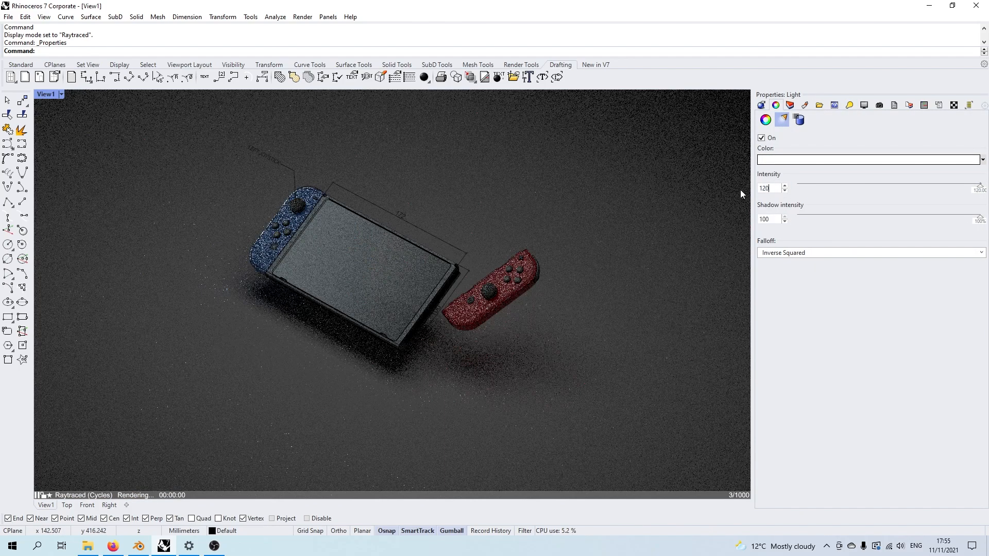
key(BackSpace)
key(BackSpace)
key(BackSpace)
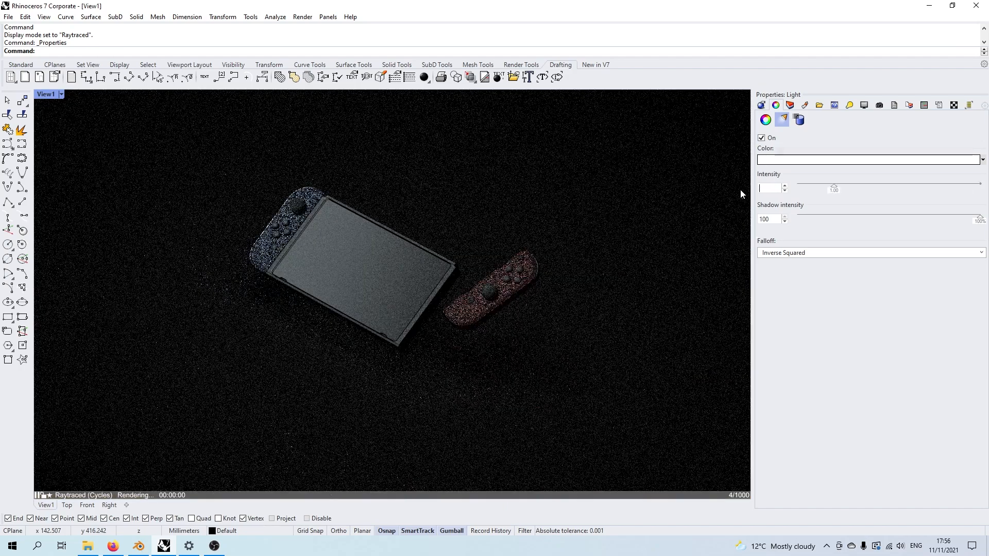
text(150)
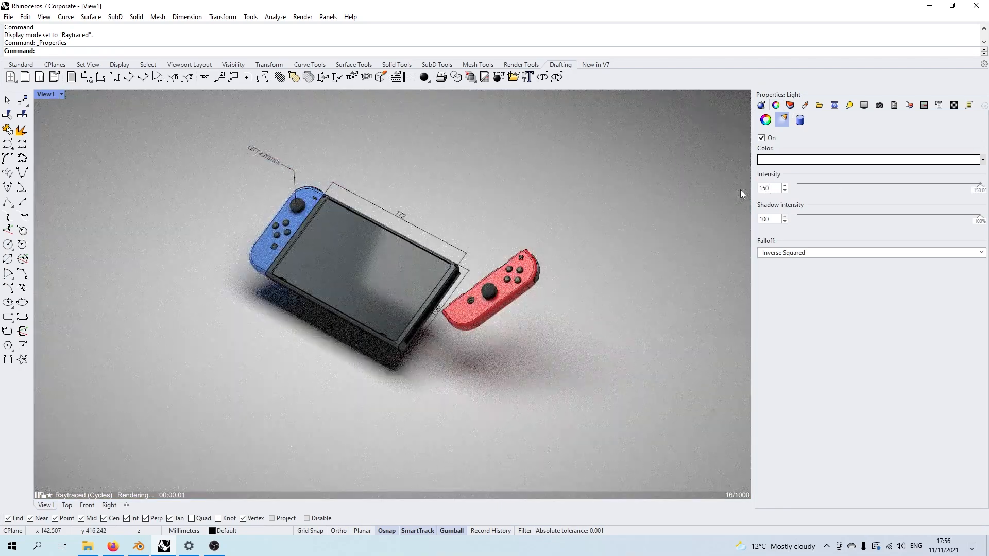
key(Return)
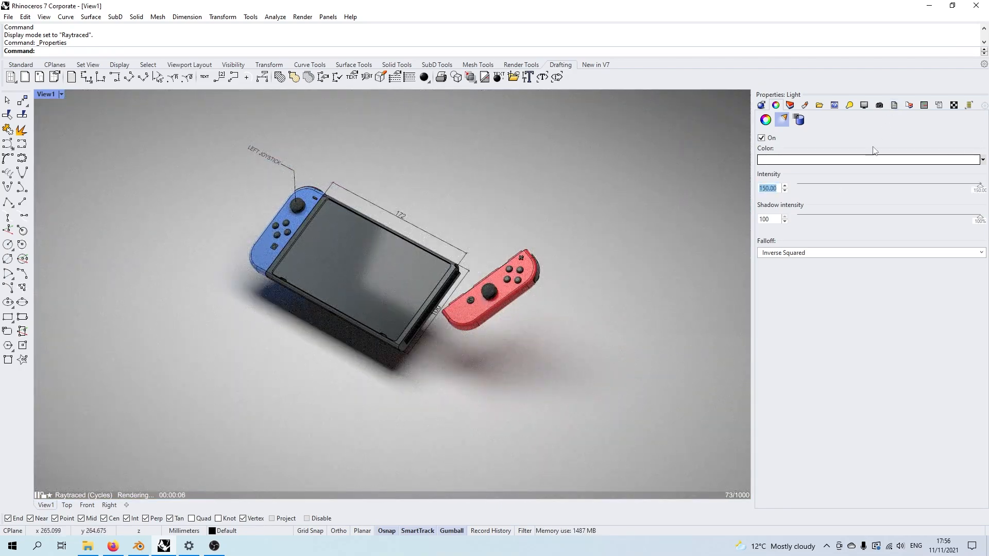
- Change the rectangular light's color to a very pale, warm orange tint
click(853, 159)
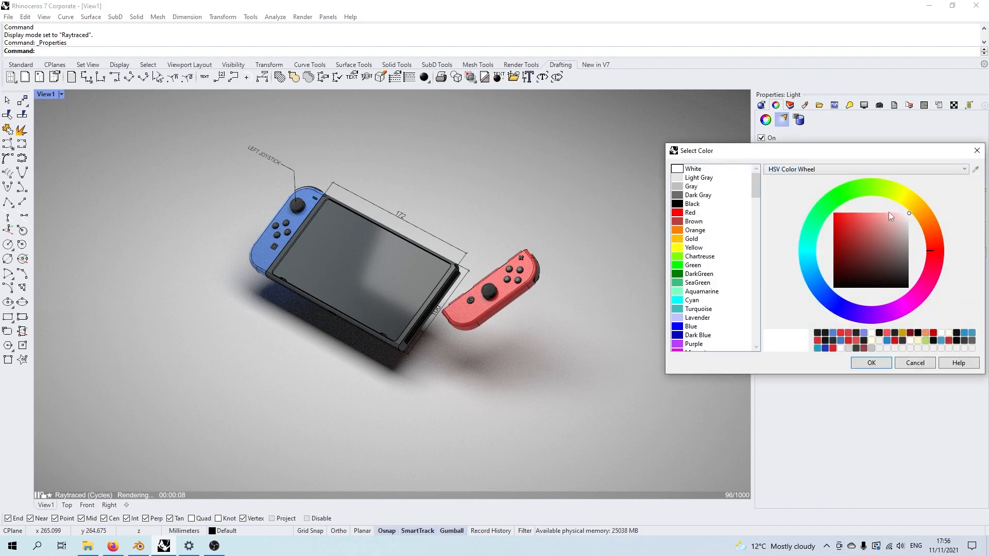
mouse_move(911, 211)
mouse_down()
mouse_move(918, 202)
mouse_move(904, 222)
mouse_move(897, 213)
mouse_up()
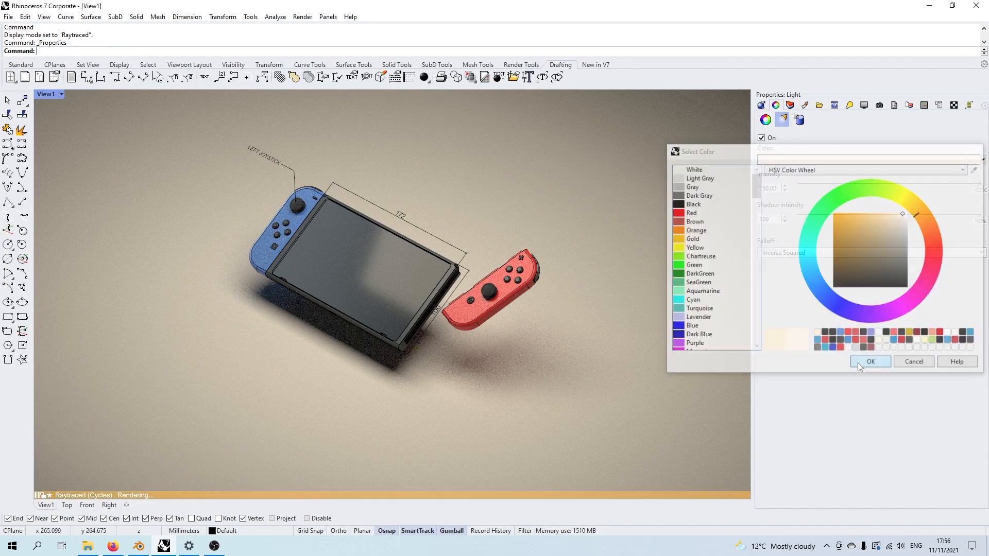
click(869, 363)
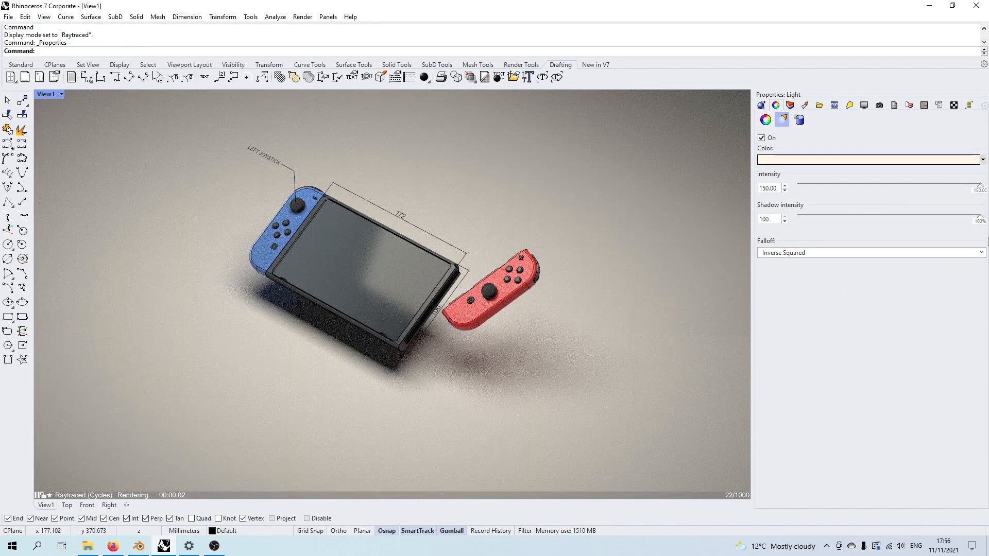
- Turn surface isocurves on in the Raytraced display settings and turn them off again
click(864, 105)
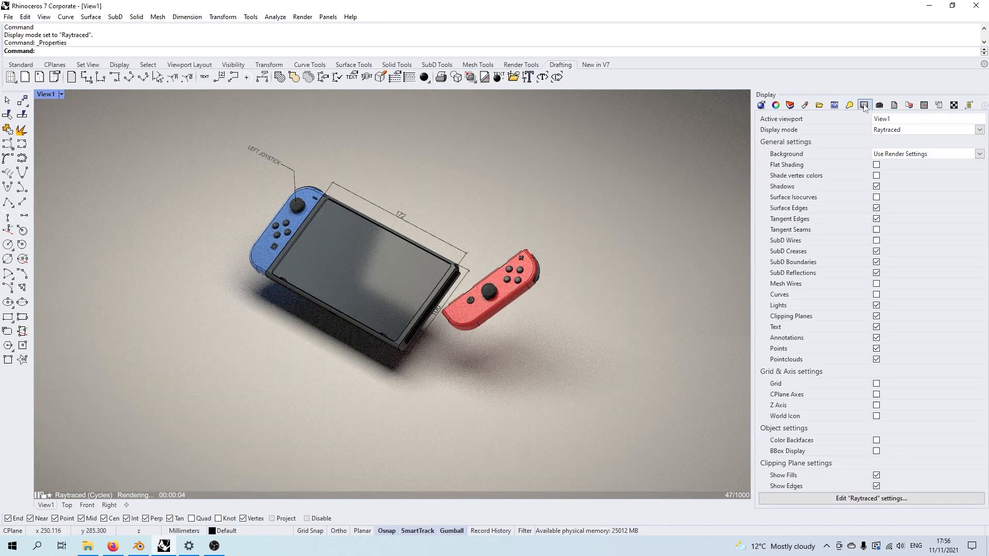
click(877, 197)
click(878, 197)
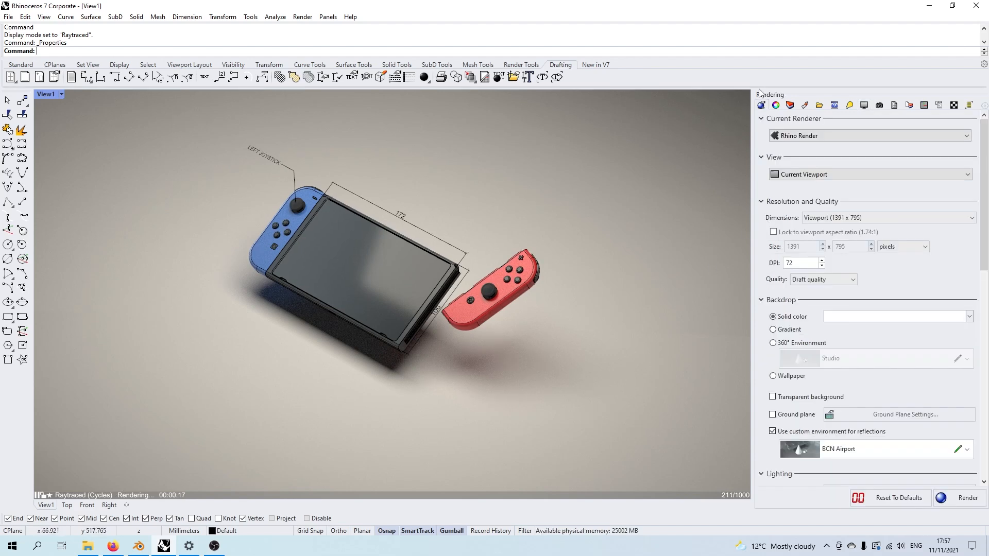
- Set the post-effects tone mapping to Black/White point with a black point of 0.02 and a white point of 0.89
click(762, 105)
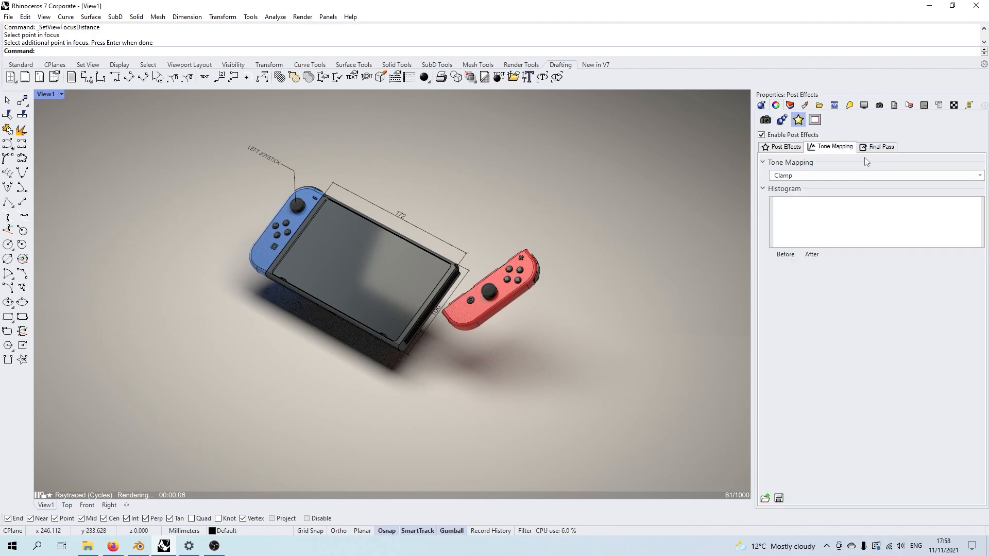
click(860, 176)
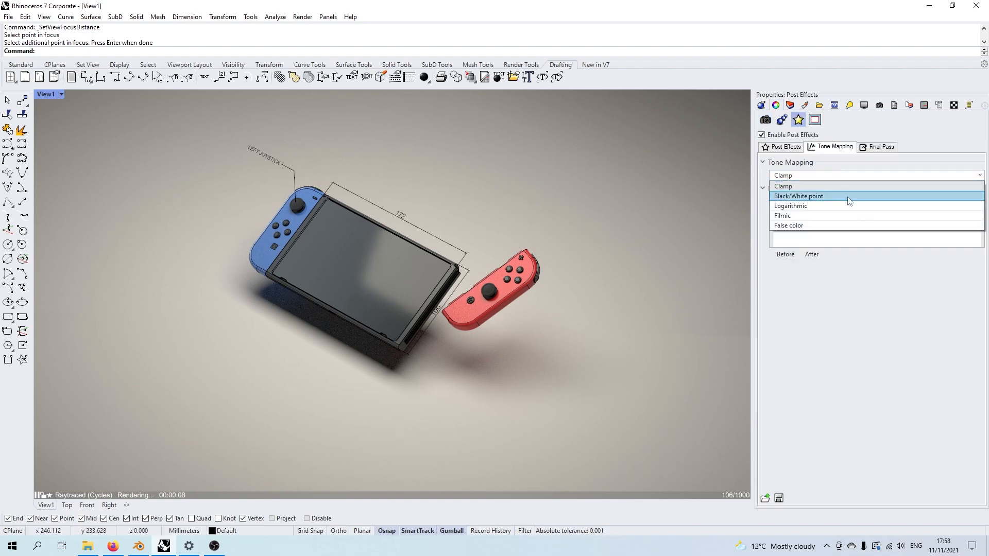
click(848, 201)
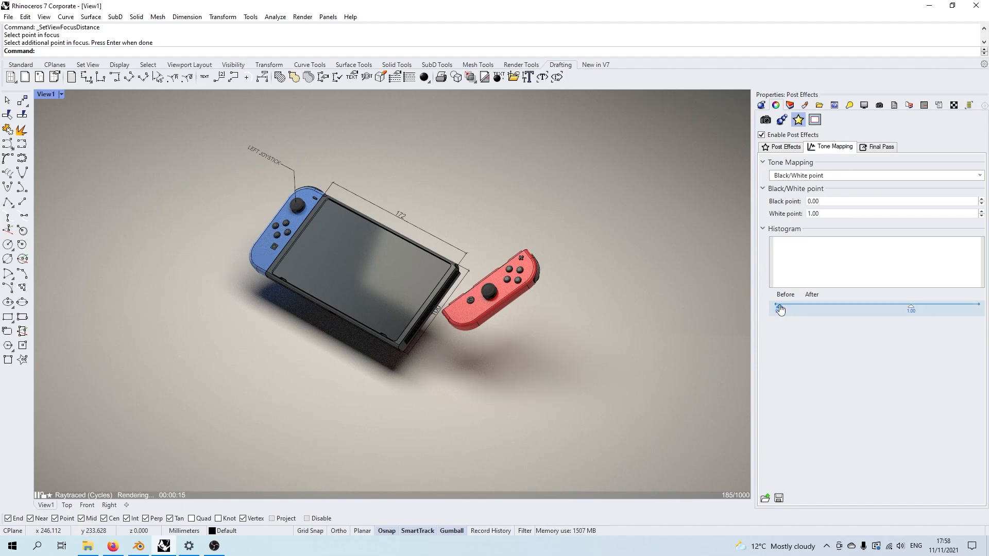
drag(785, 309, 779, 309)
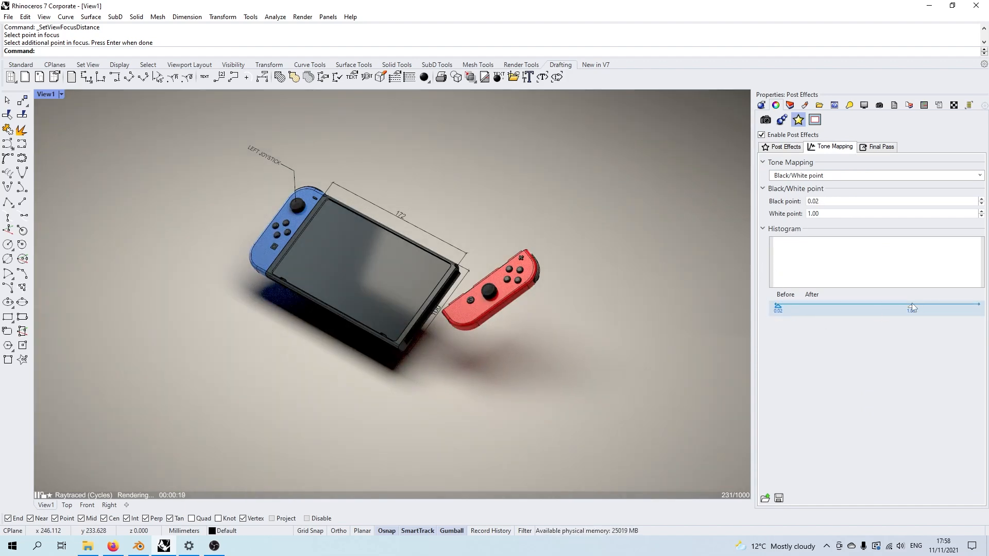
drag(916, 311, 896, 313)
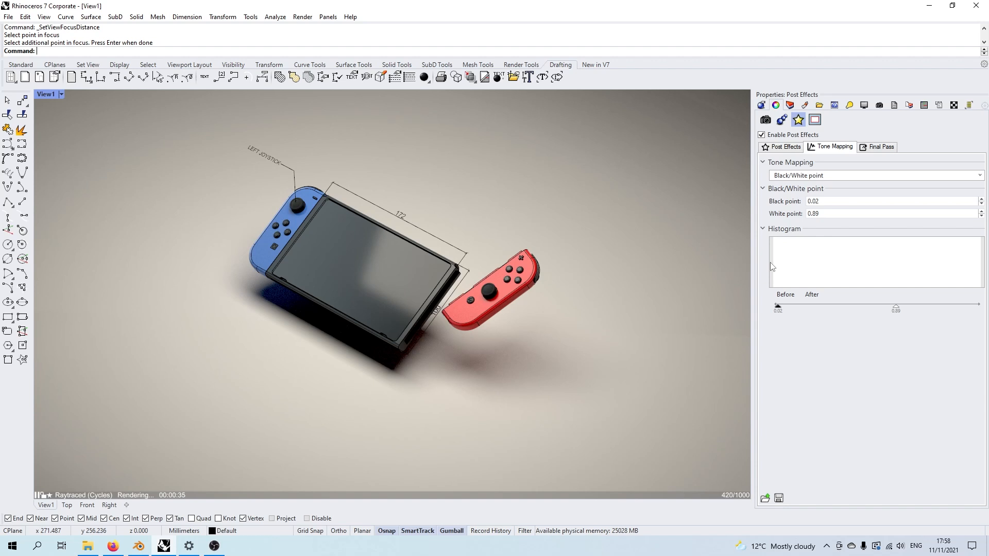
- Capture View1 to an image file at 1920 x 1080 pixels, scale 1, with 100 passes
text(ViewCaptureToFile)
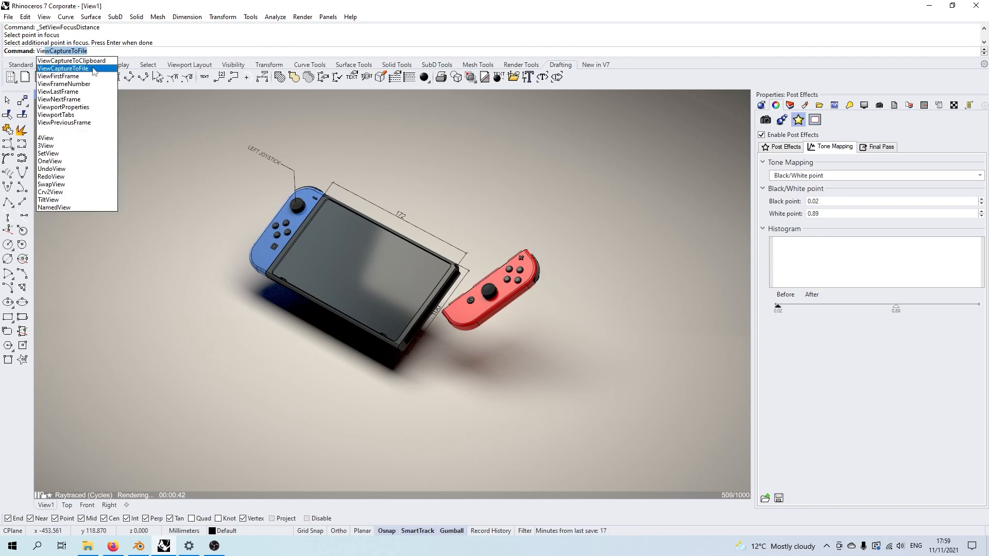
click(94, 68)
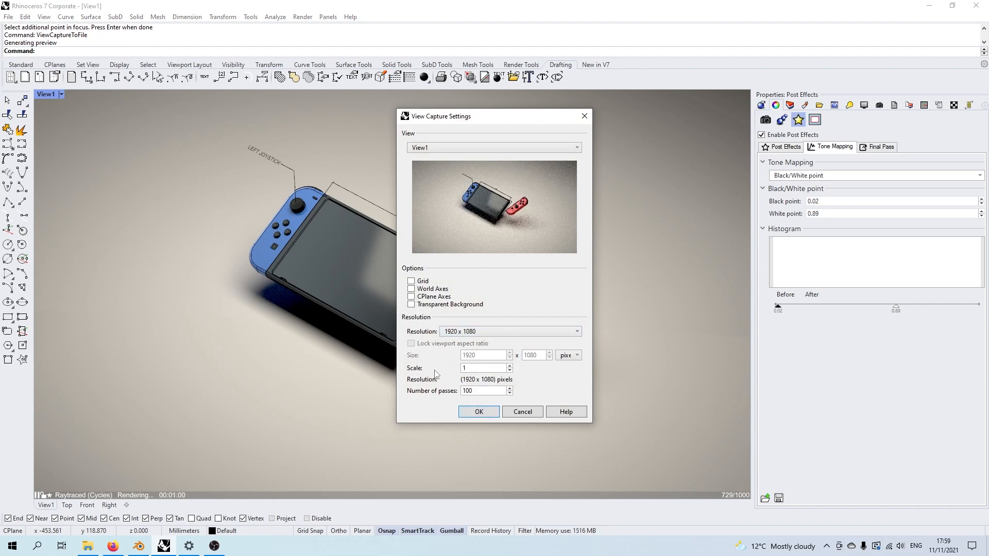
click(462, 415)
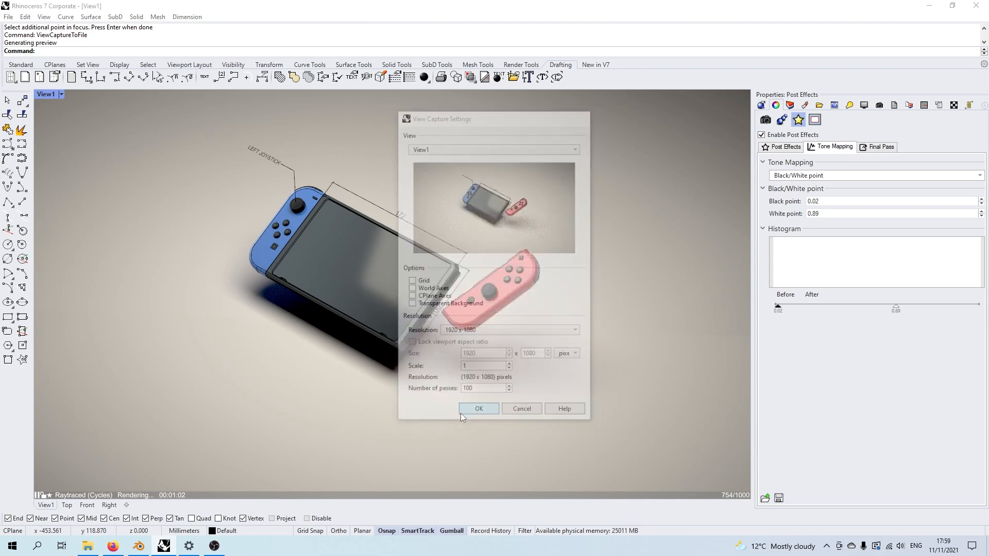
click(410, 285)
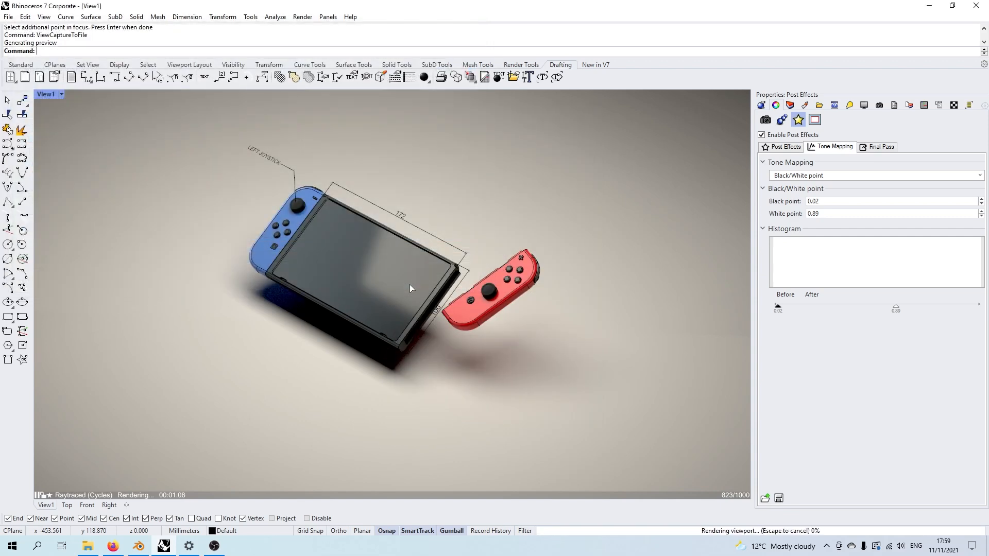